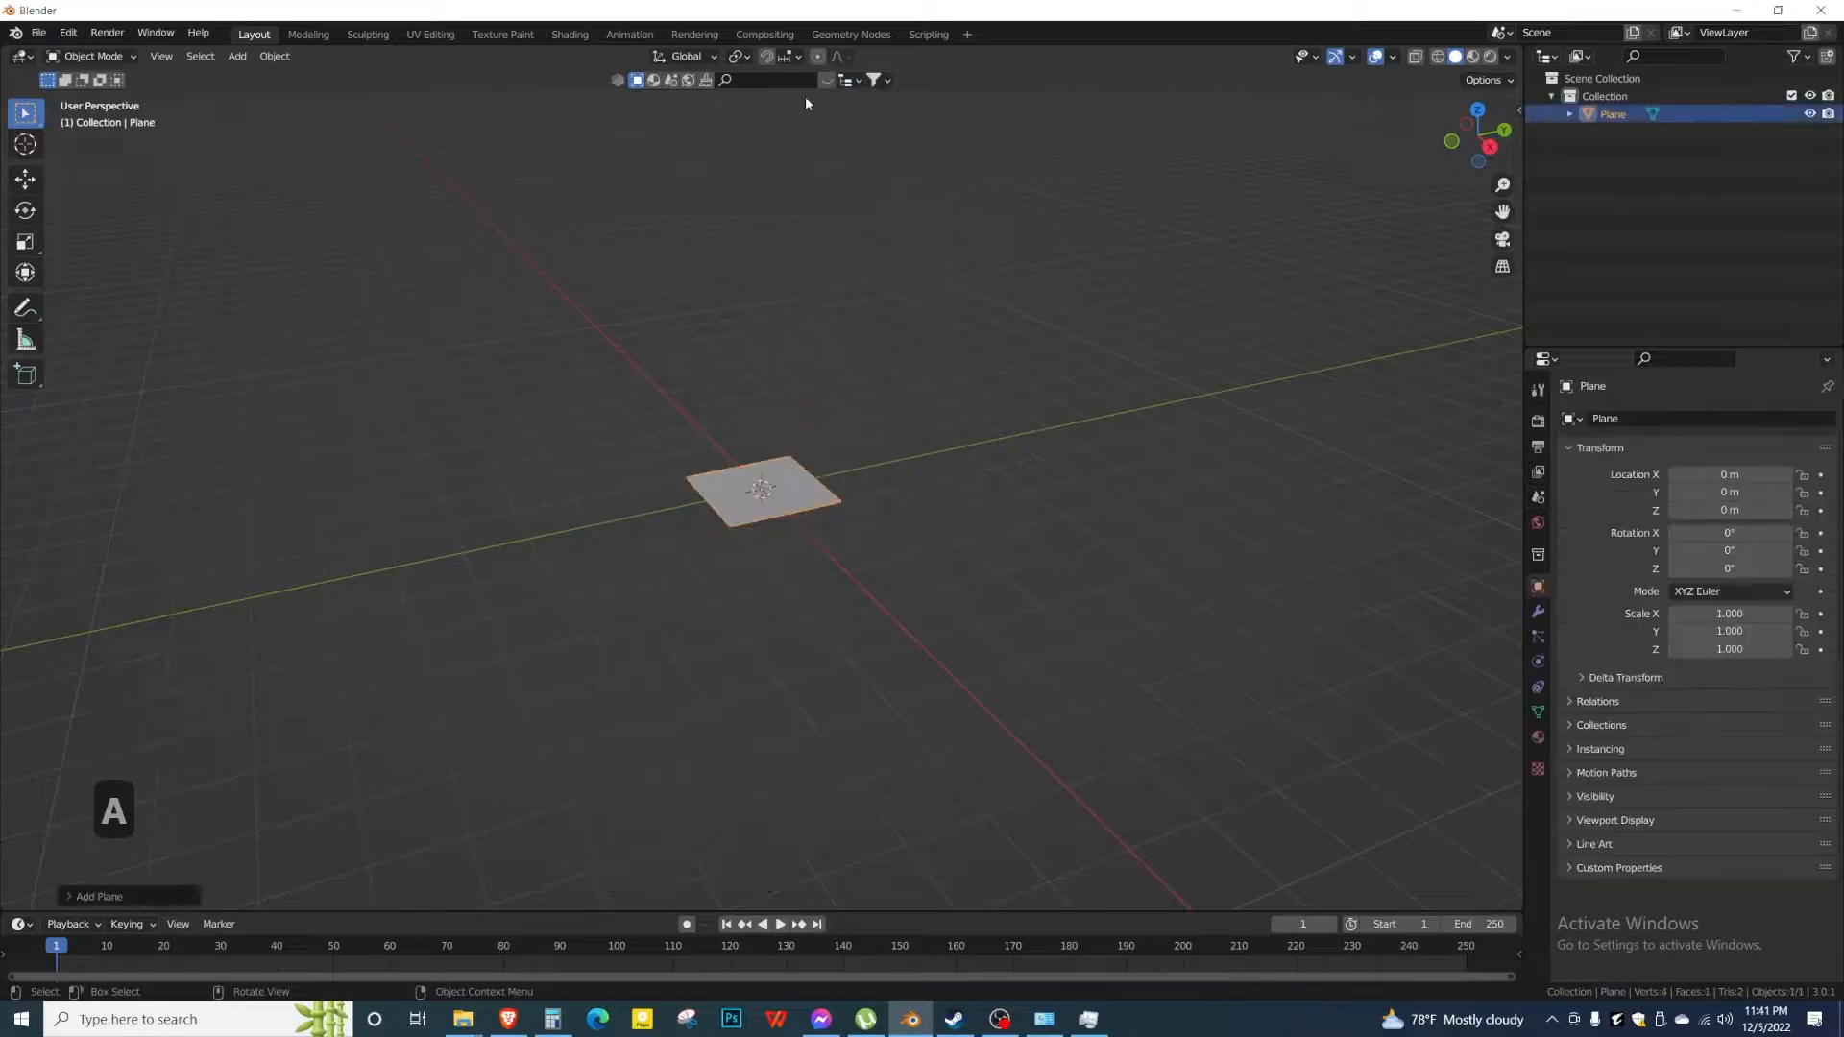
From the top view, duplicate the plane in place and scale the copy up to about 1.46.
key(KP_7)
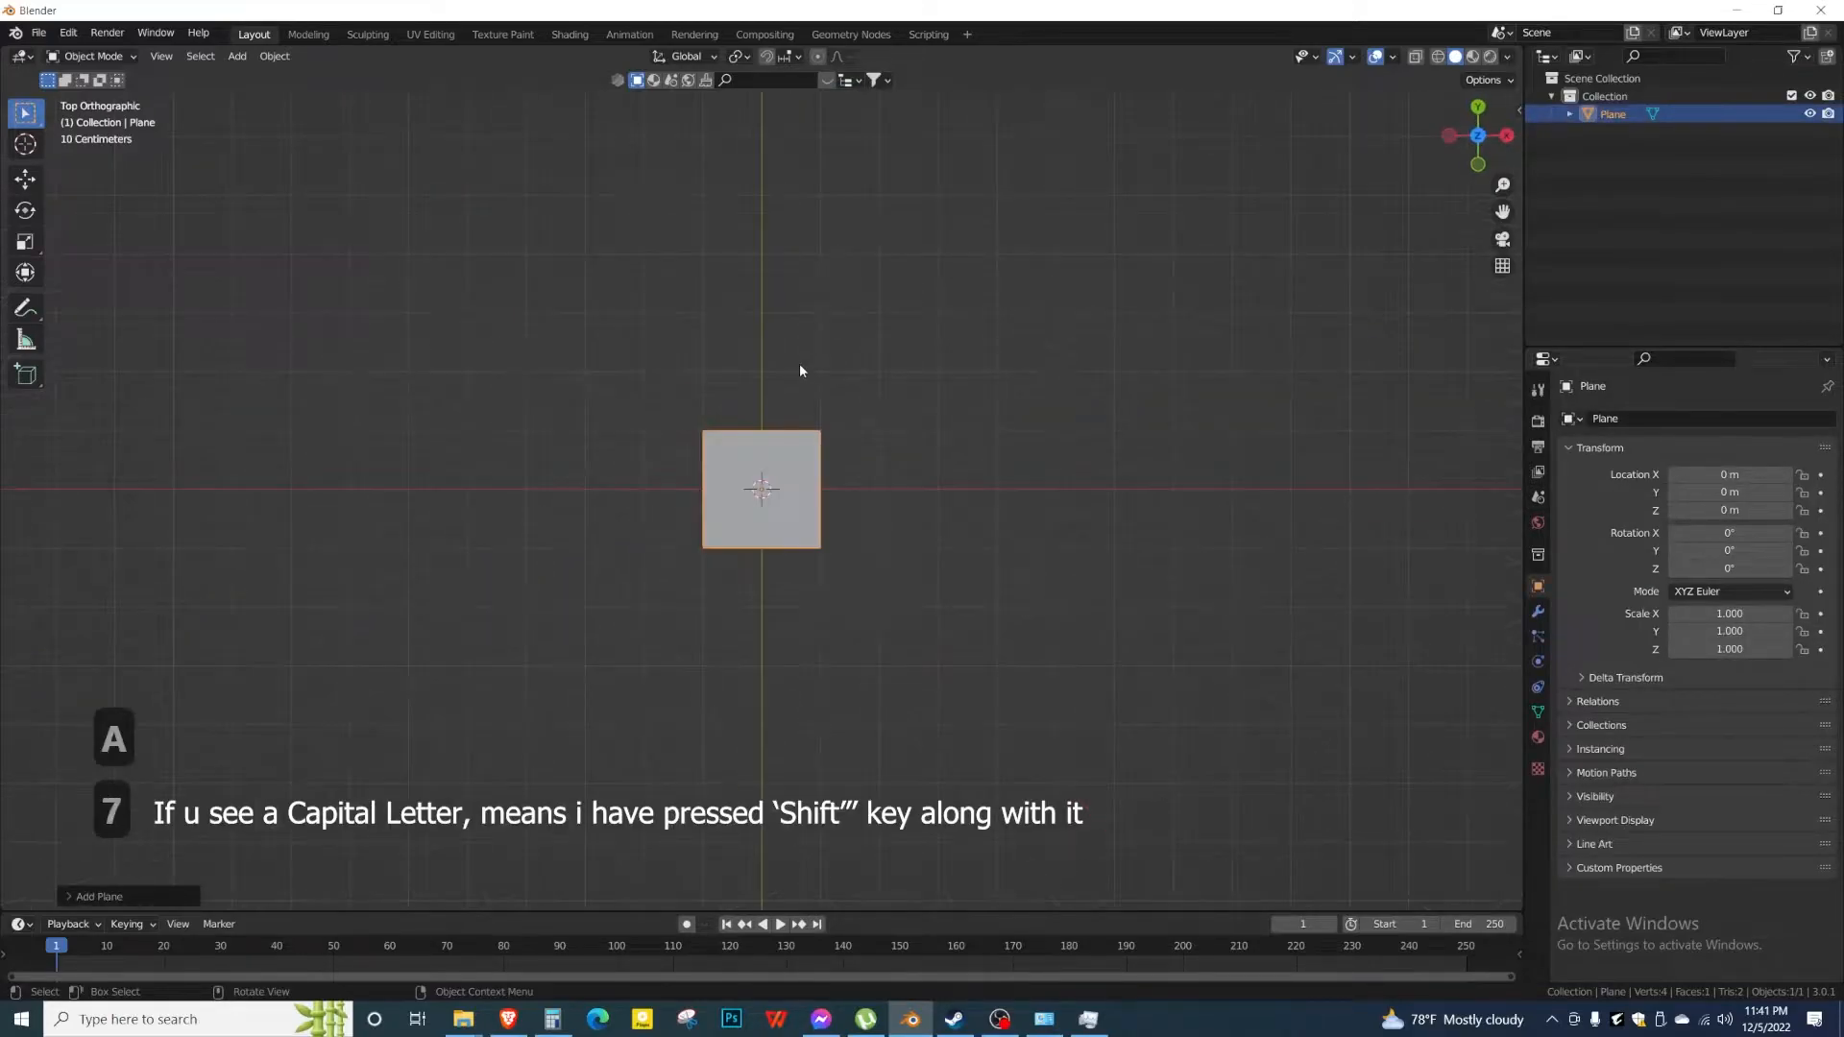
key(shift+d)
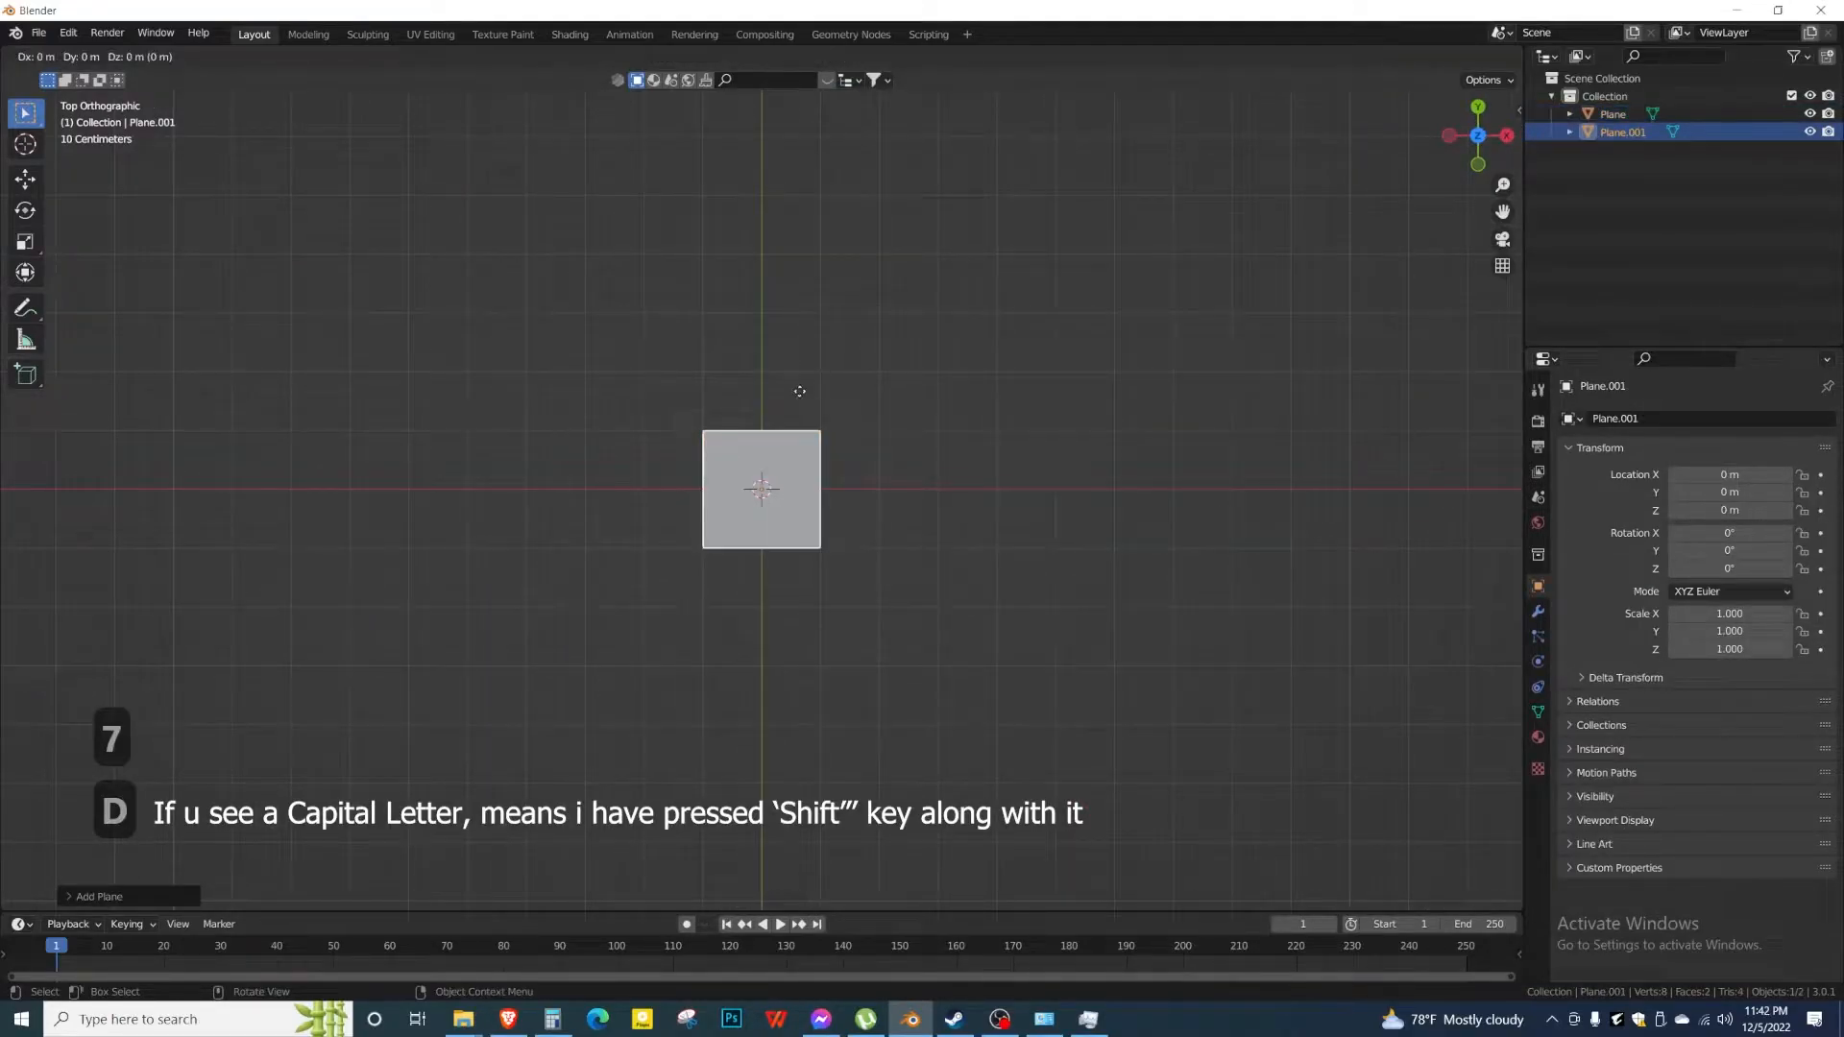
key(s)
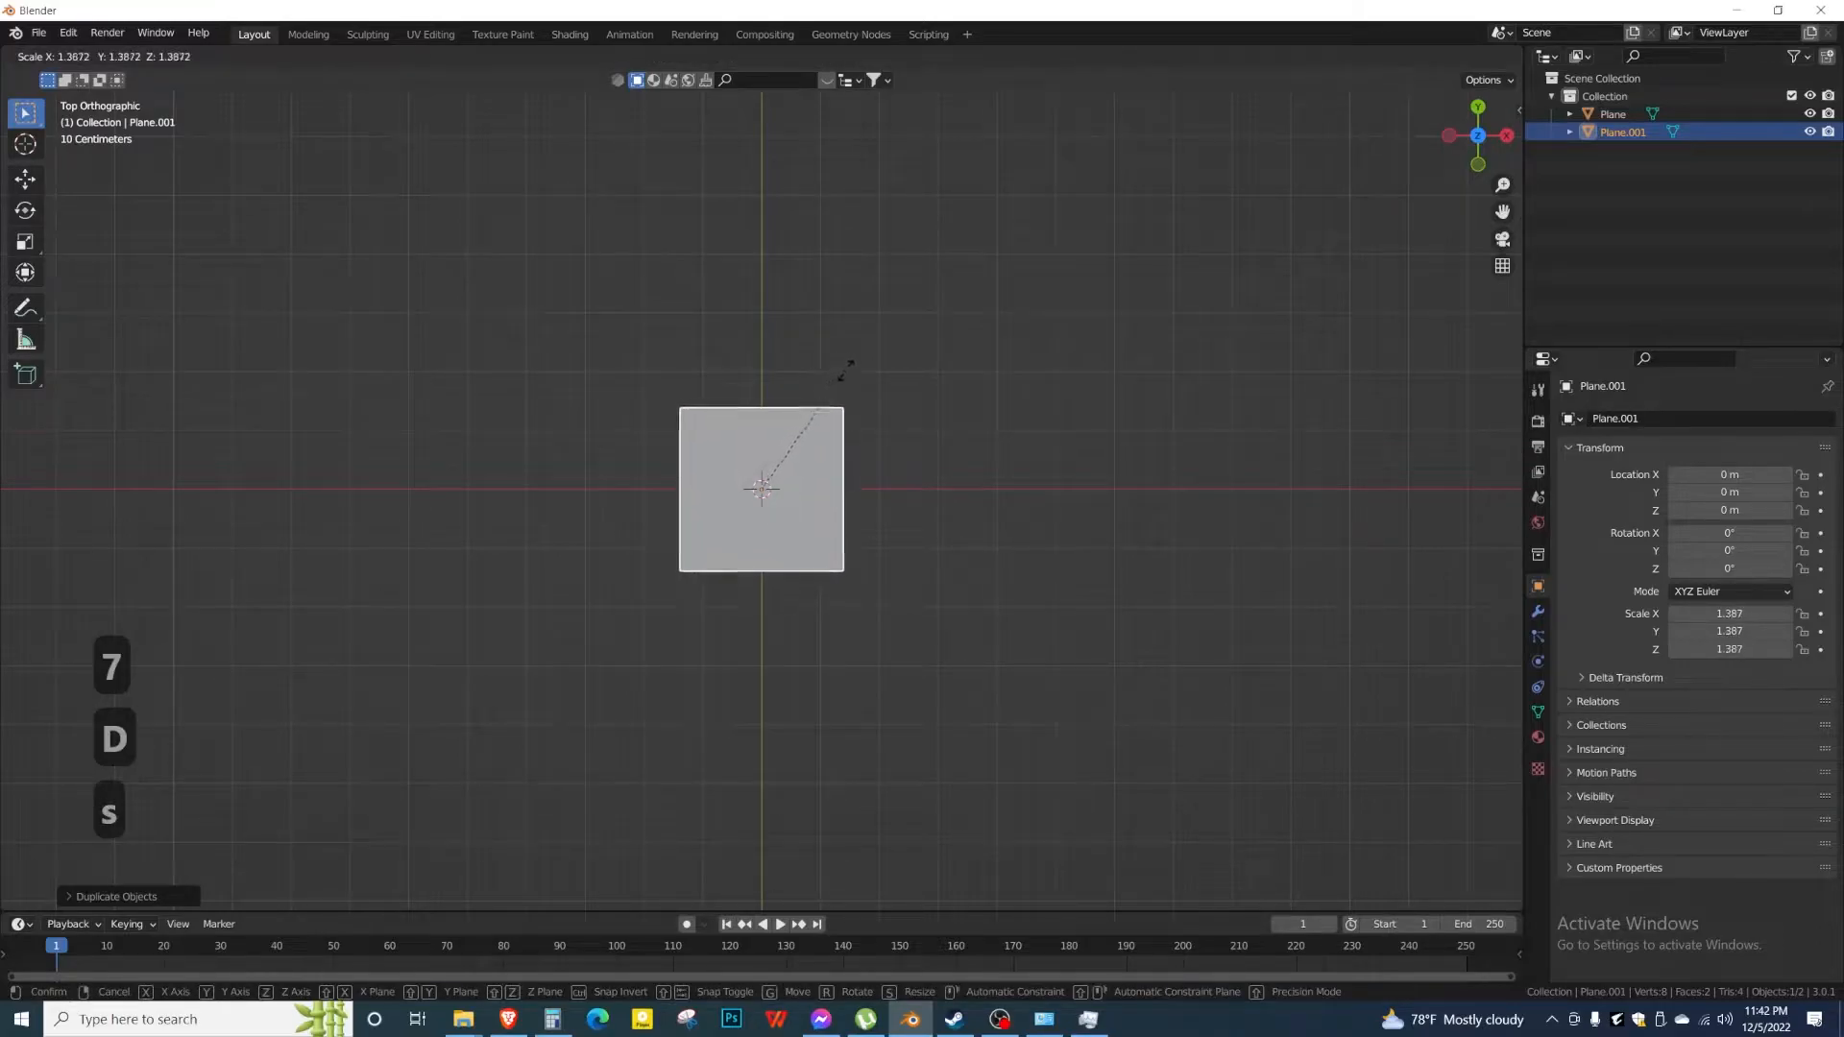
click(851, 369)
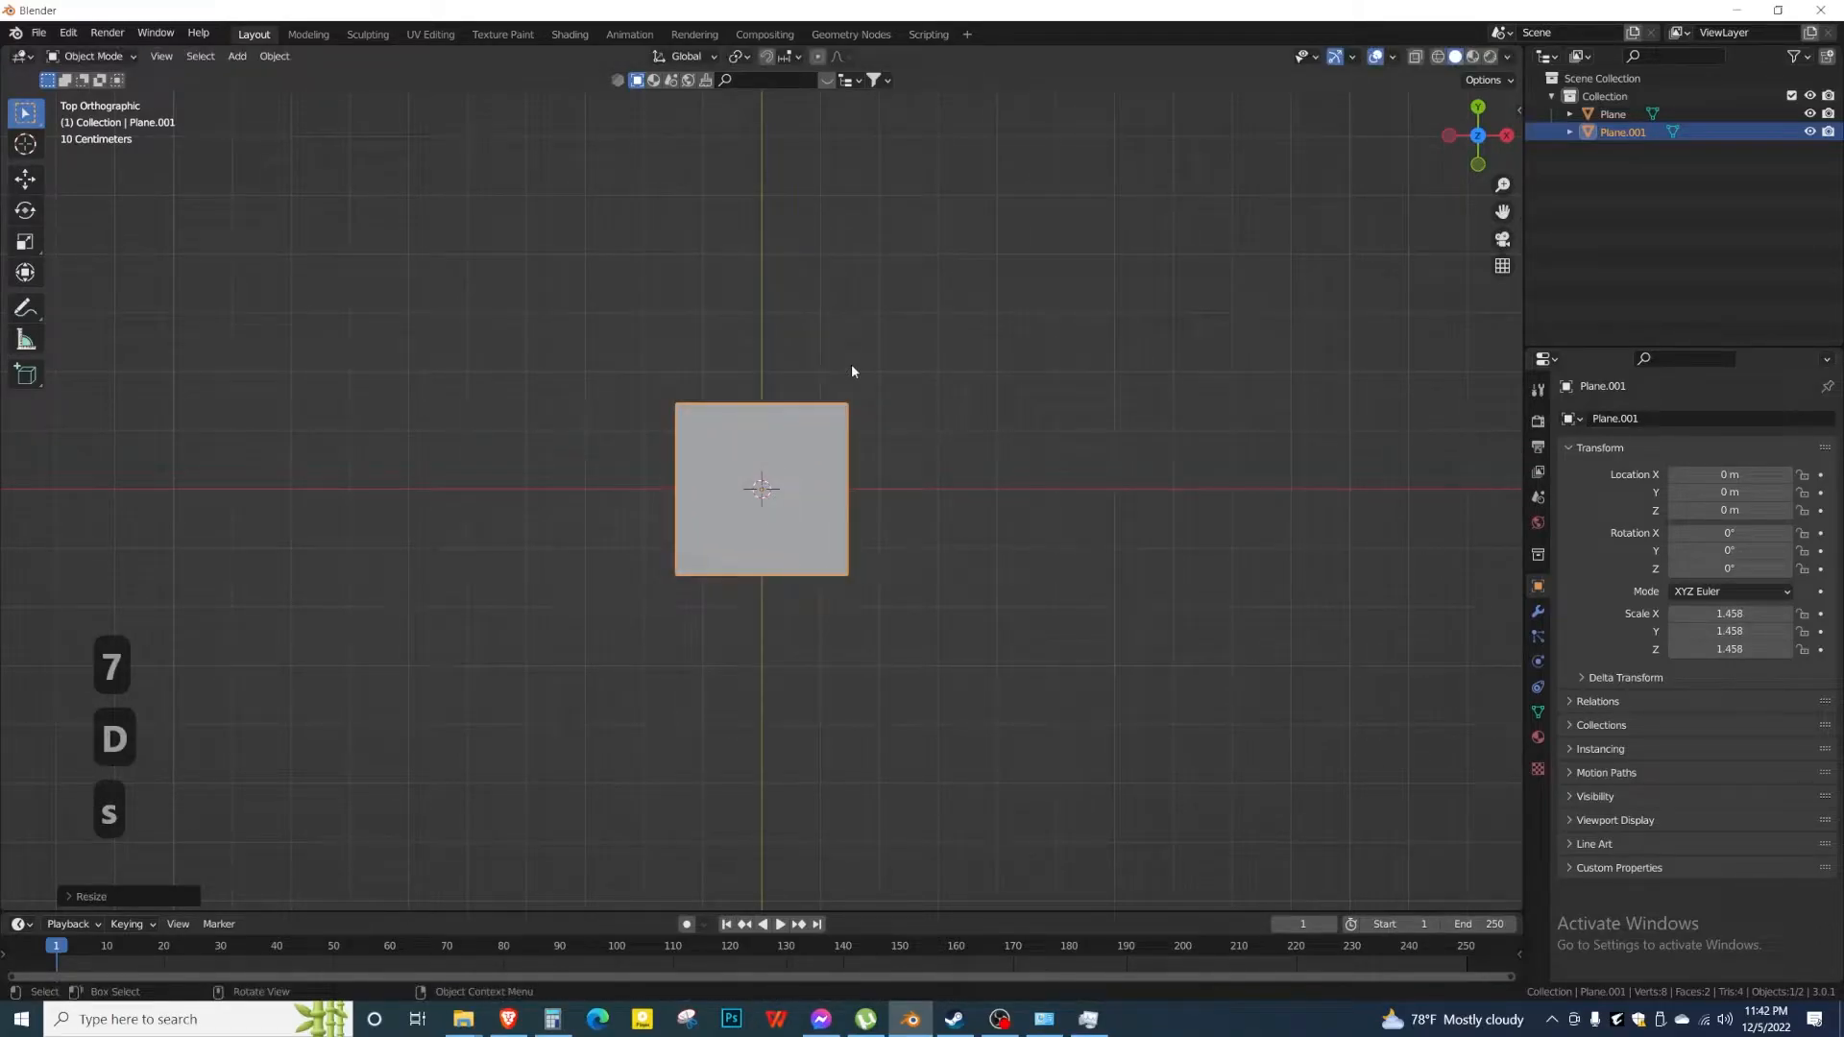
In wireframe shading, inset the larger plane's face by about 0.27 m, to just outside the original plane's outline.
key(shift+z)
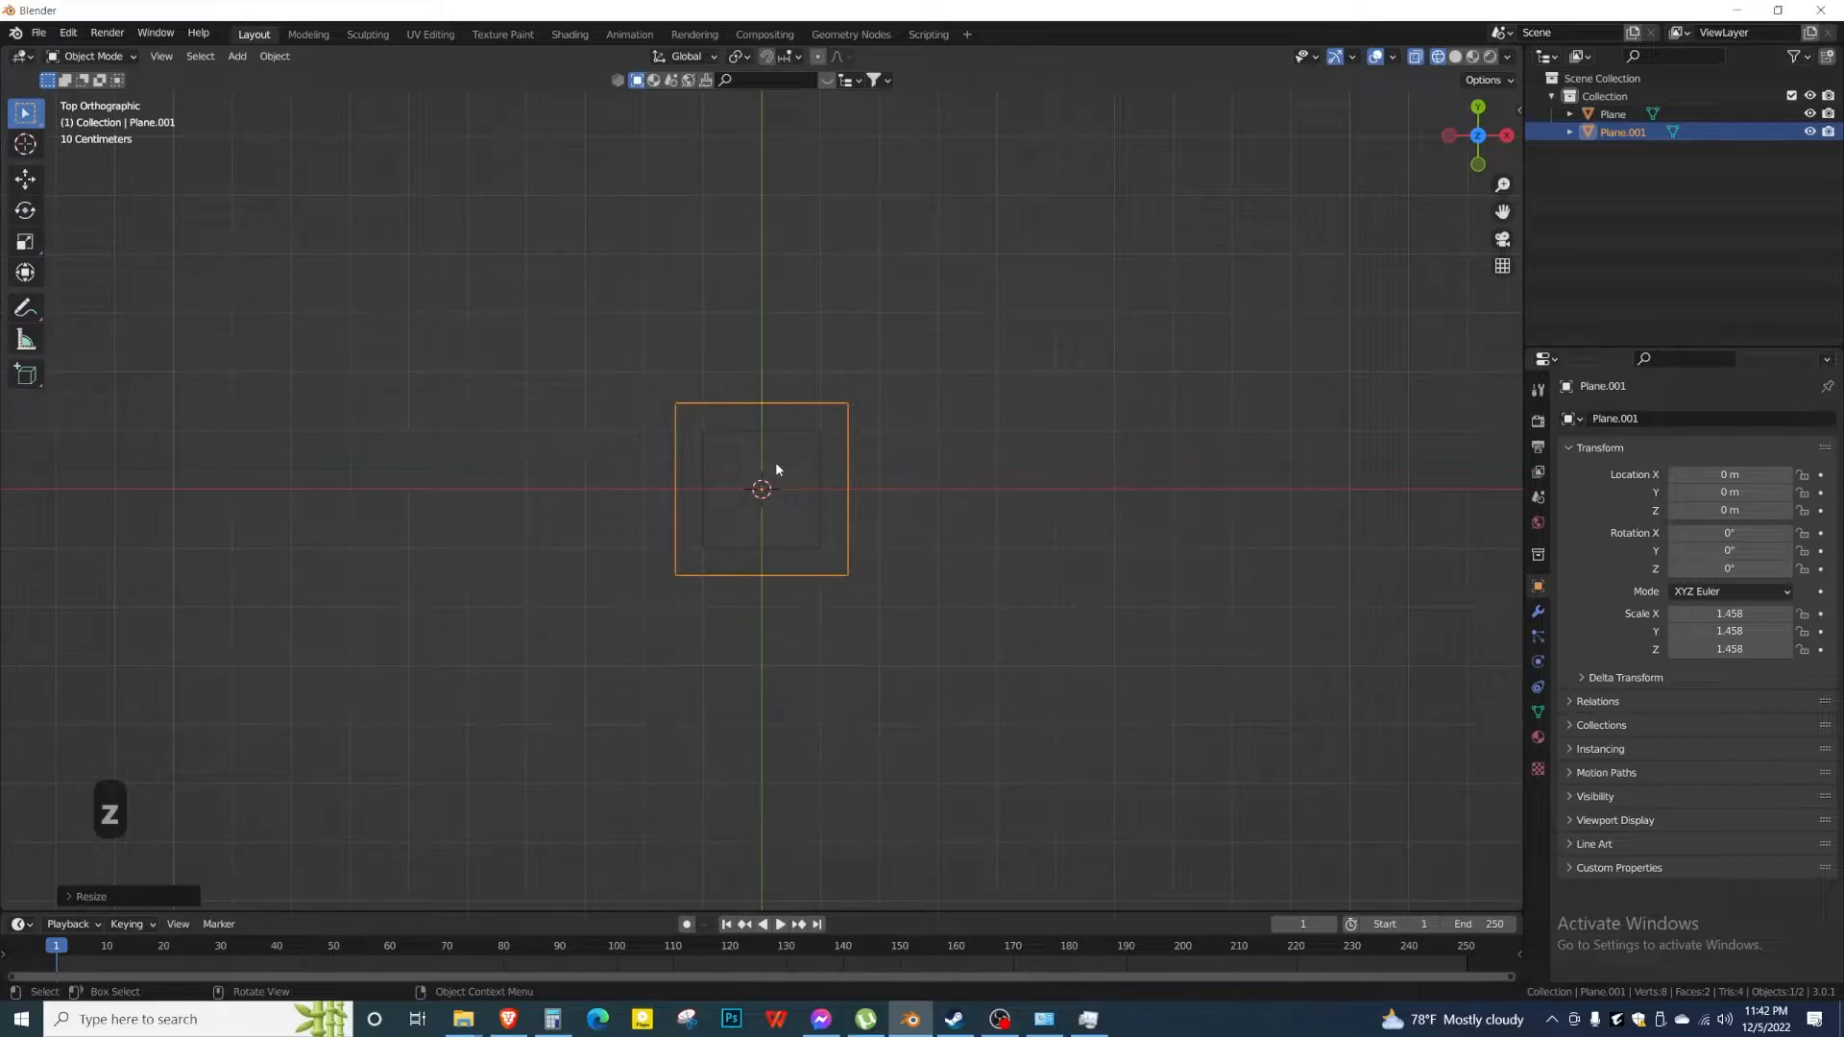
key(Tab)
key(3)
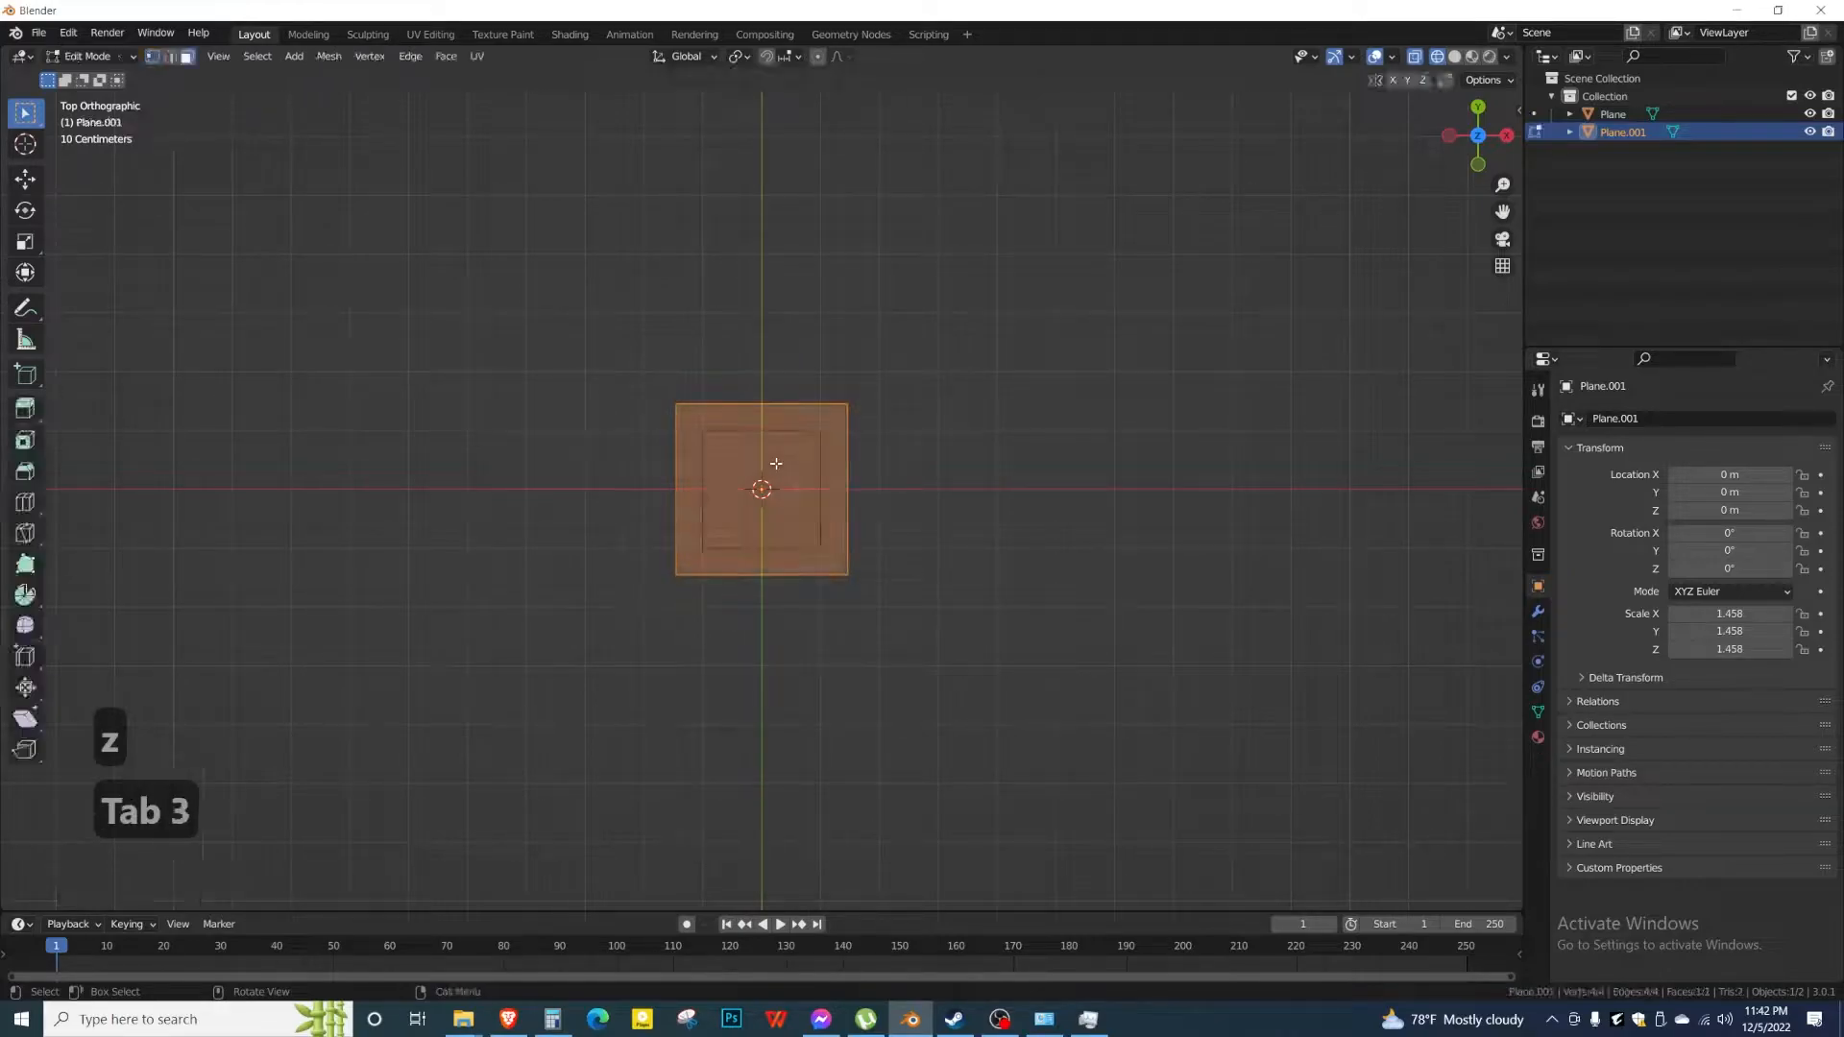
key(i)
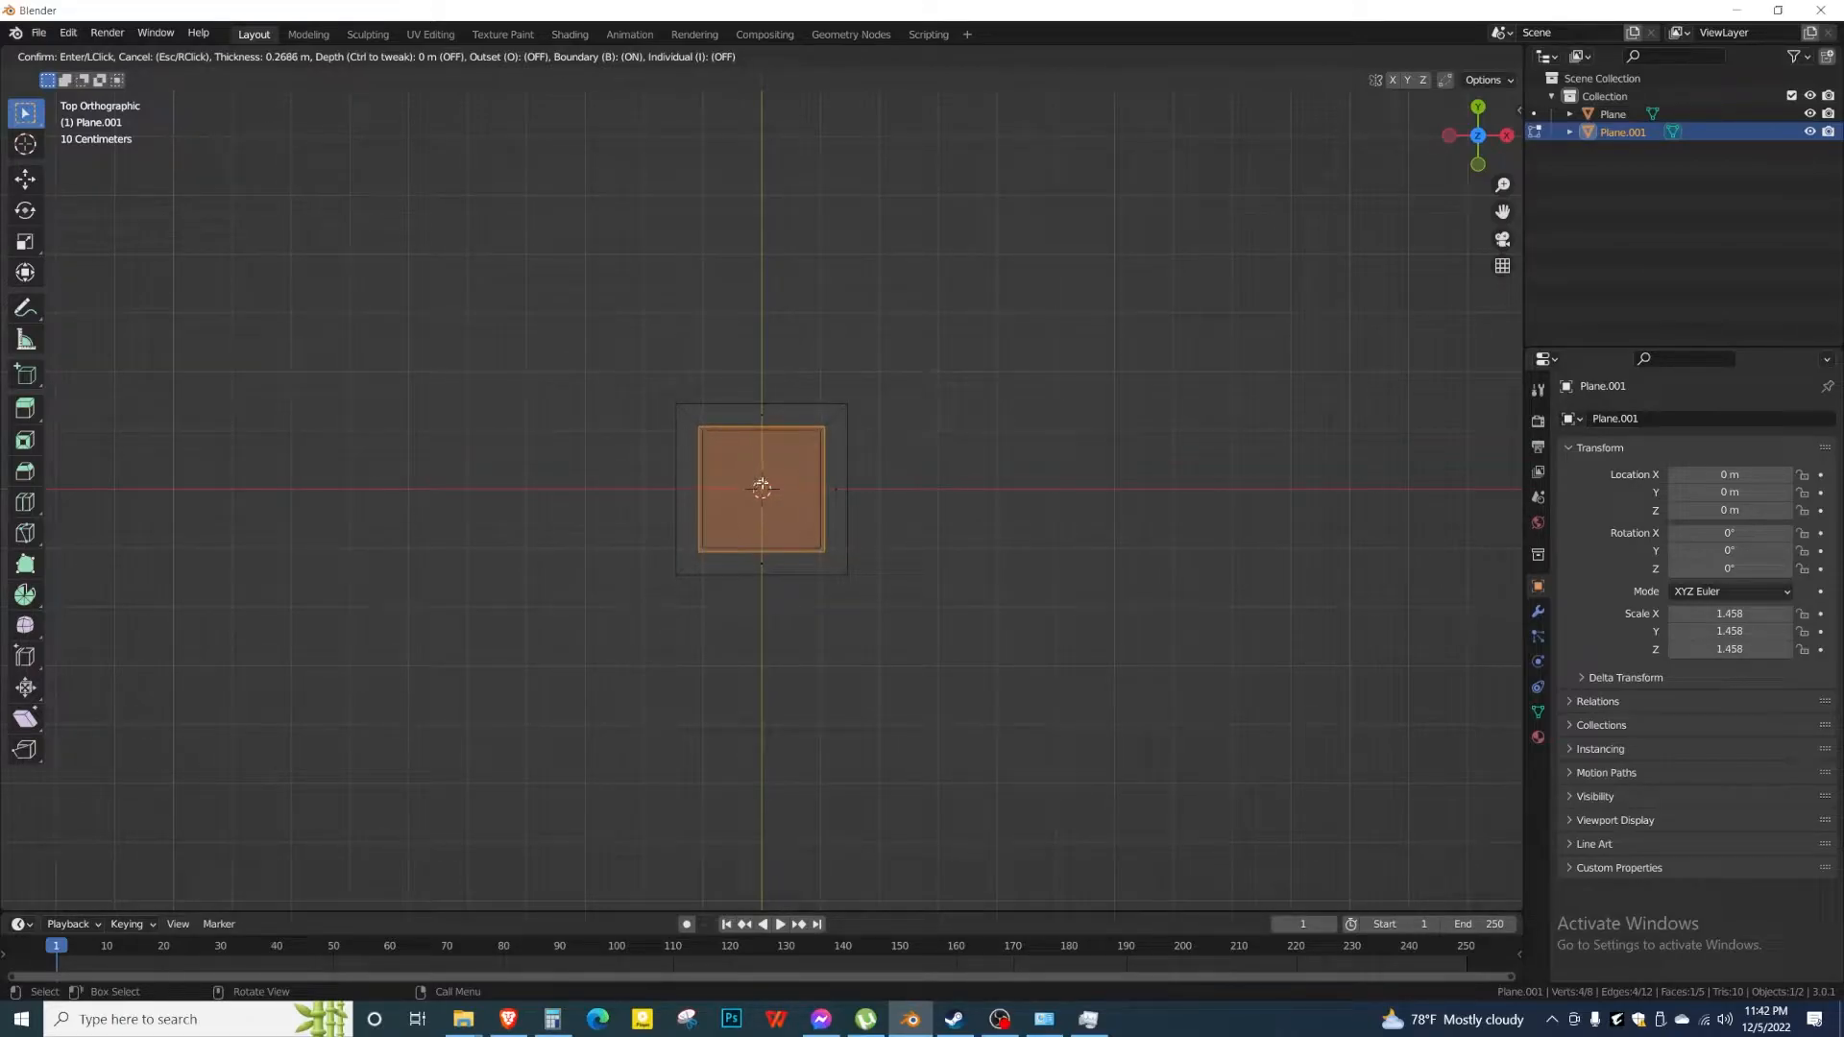
click(762, 488)
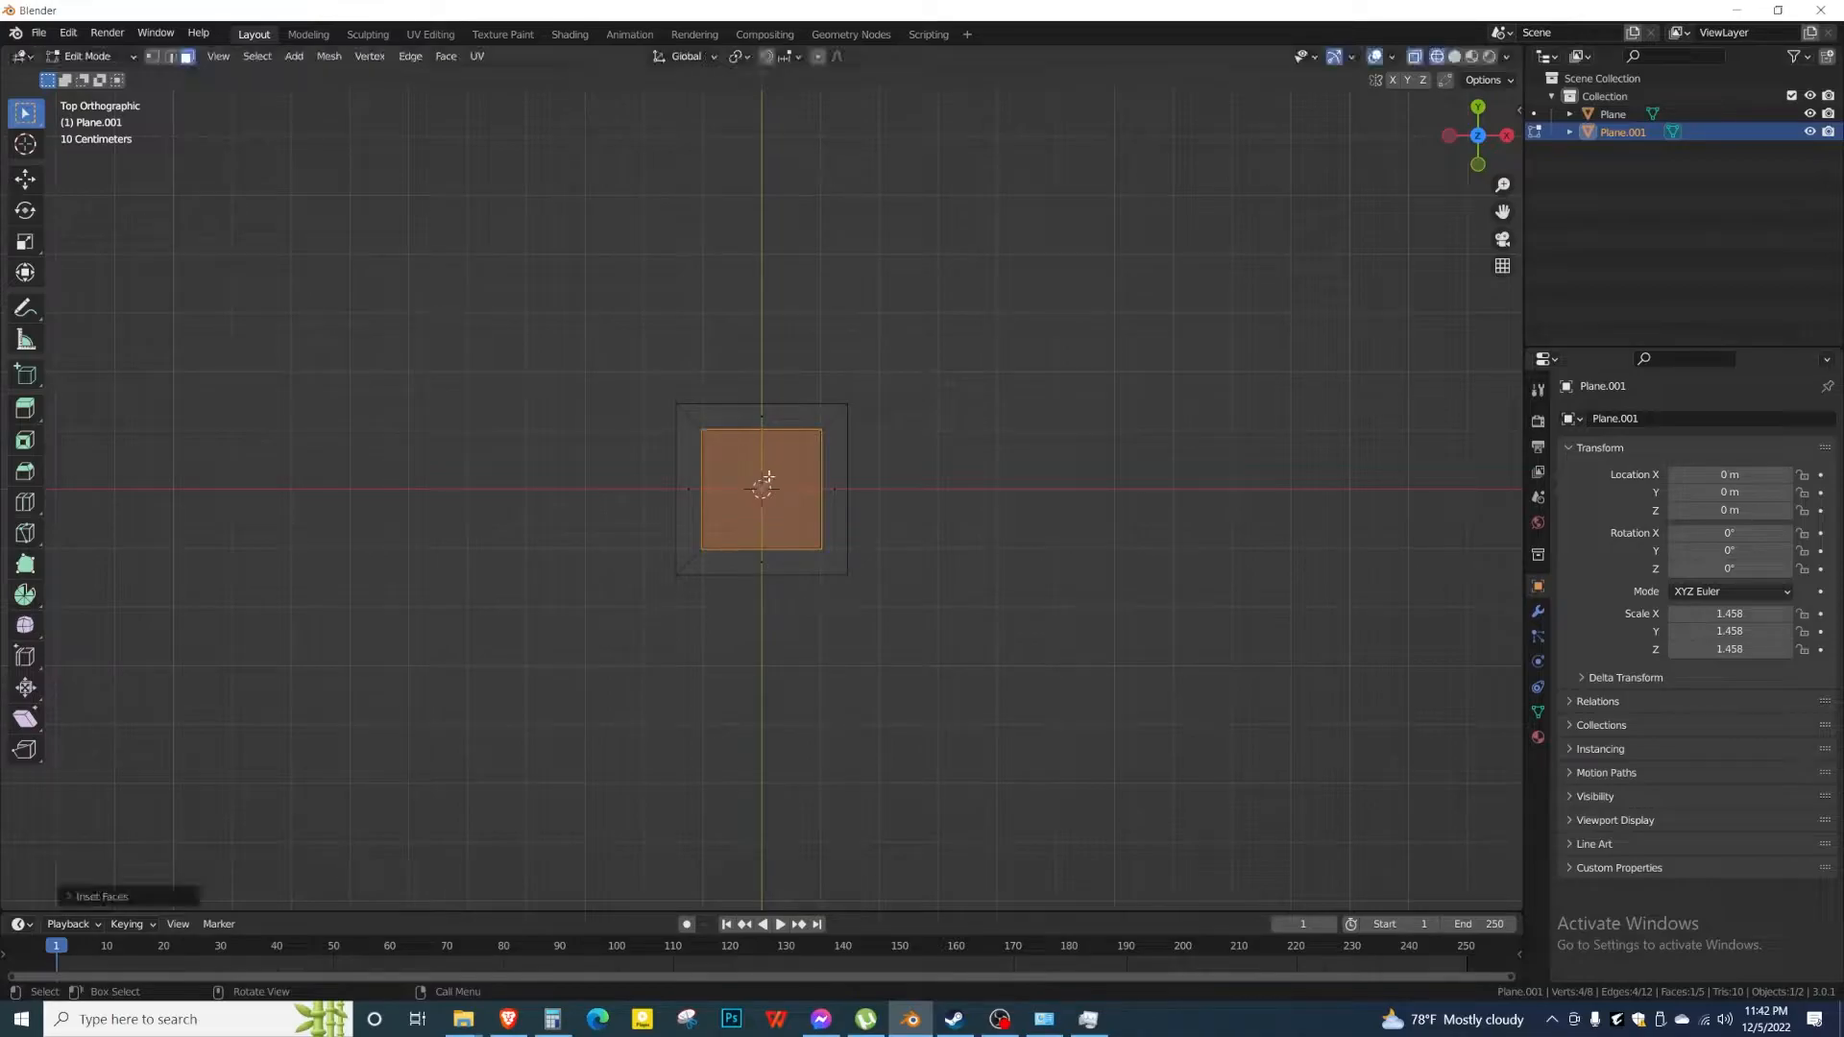
Delete the inner inset face of the larger plane to leave an open square frame.
key(x)
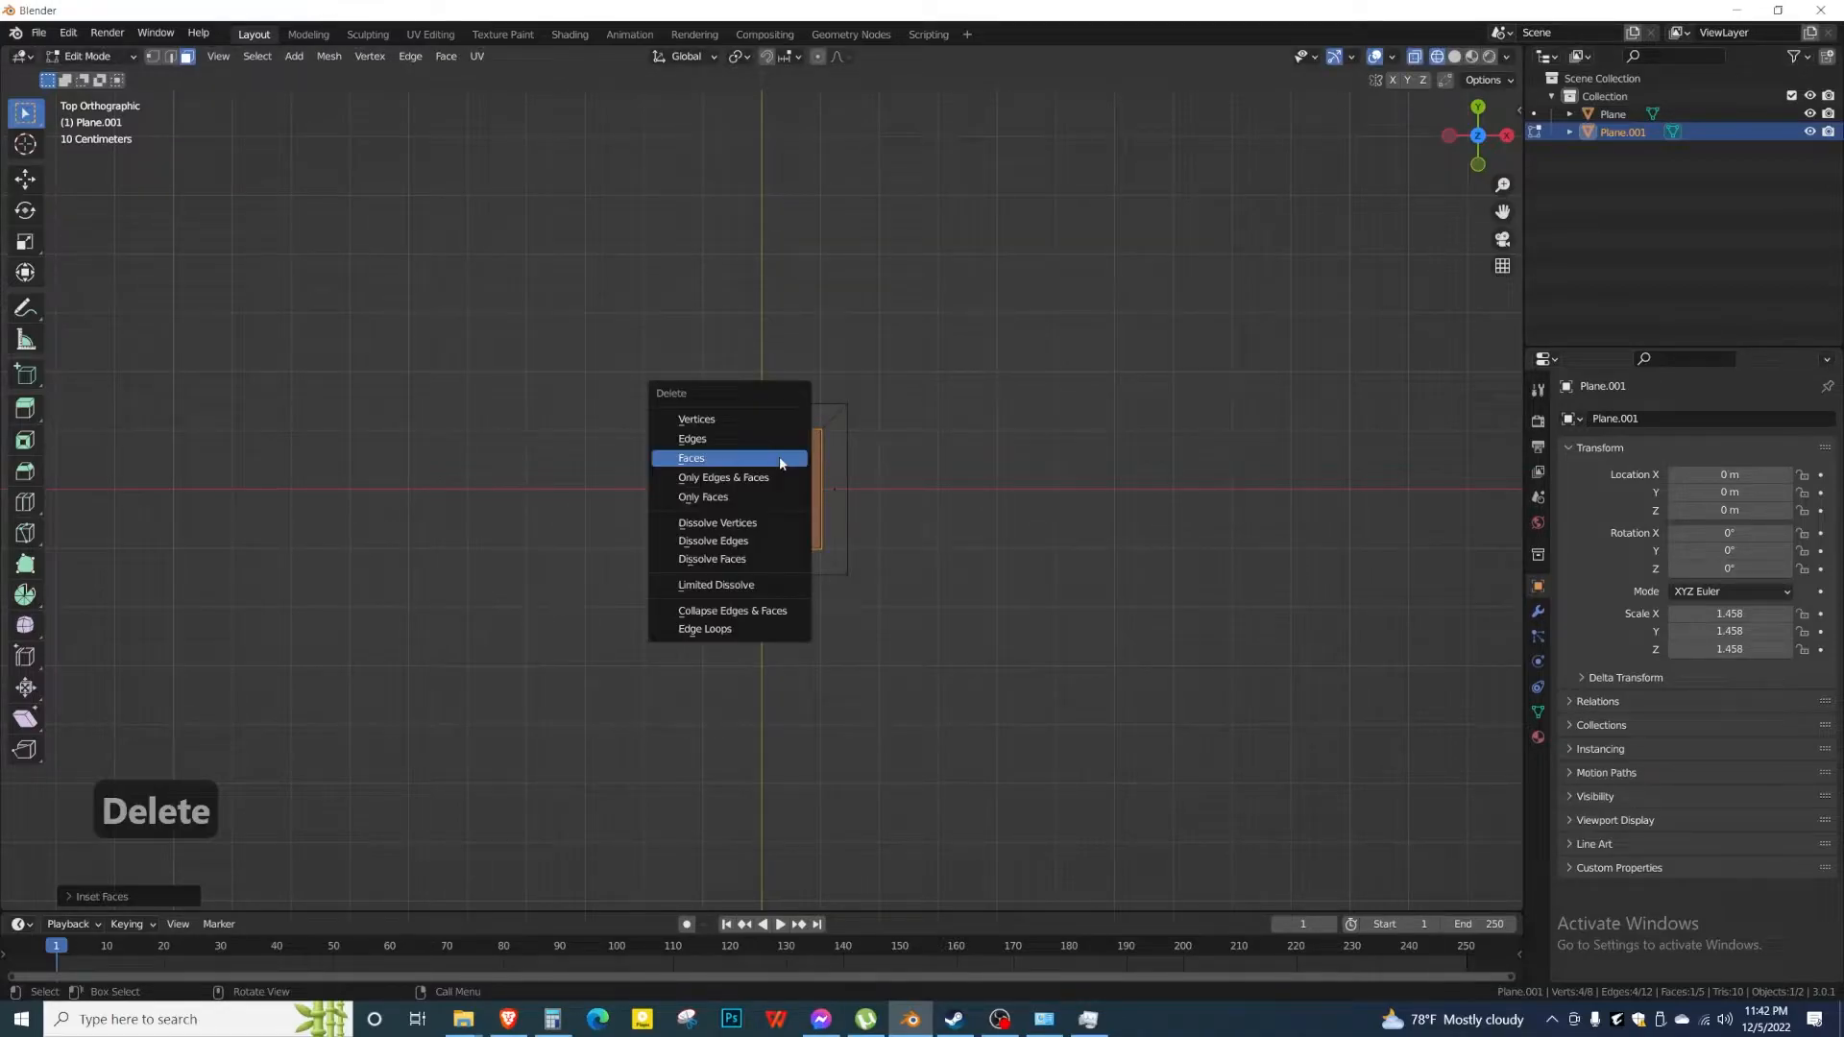
click(780, 461)
scroll(760, 458, up, 3)
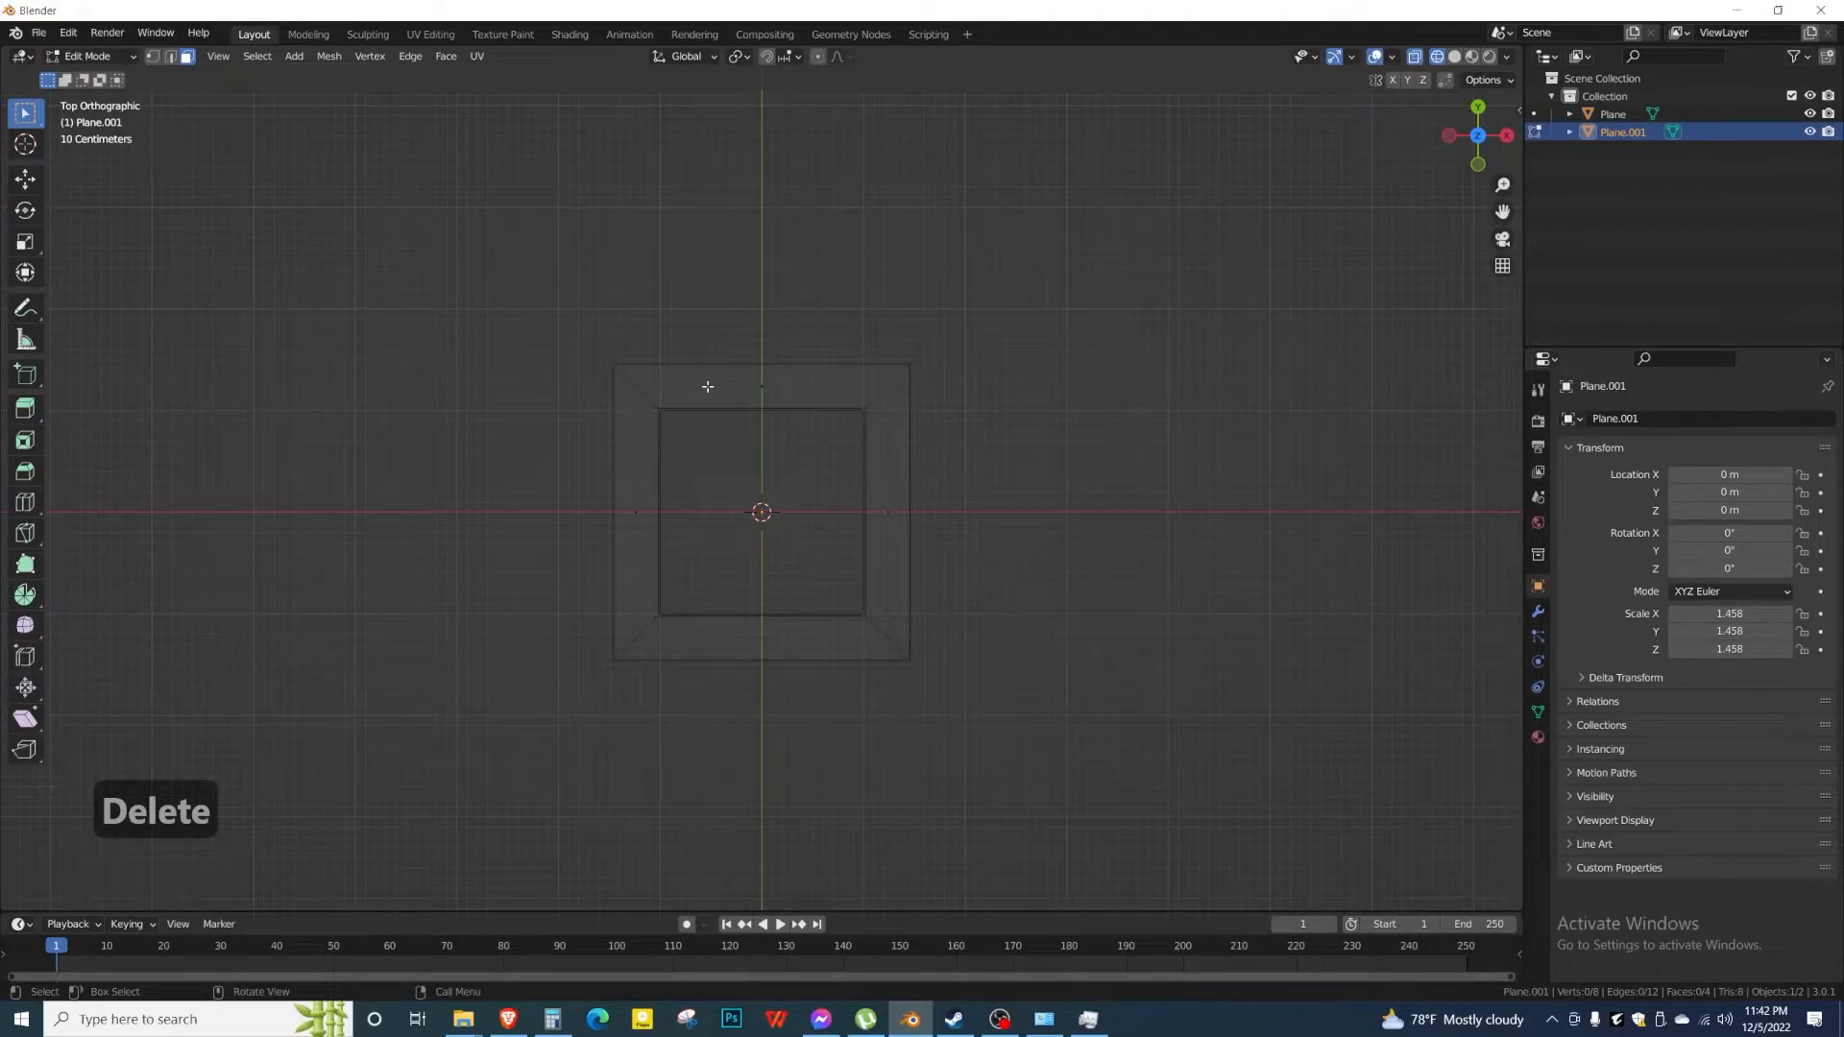
key(Tab)
key(Tab)
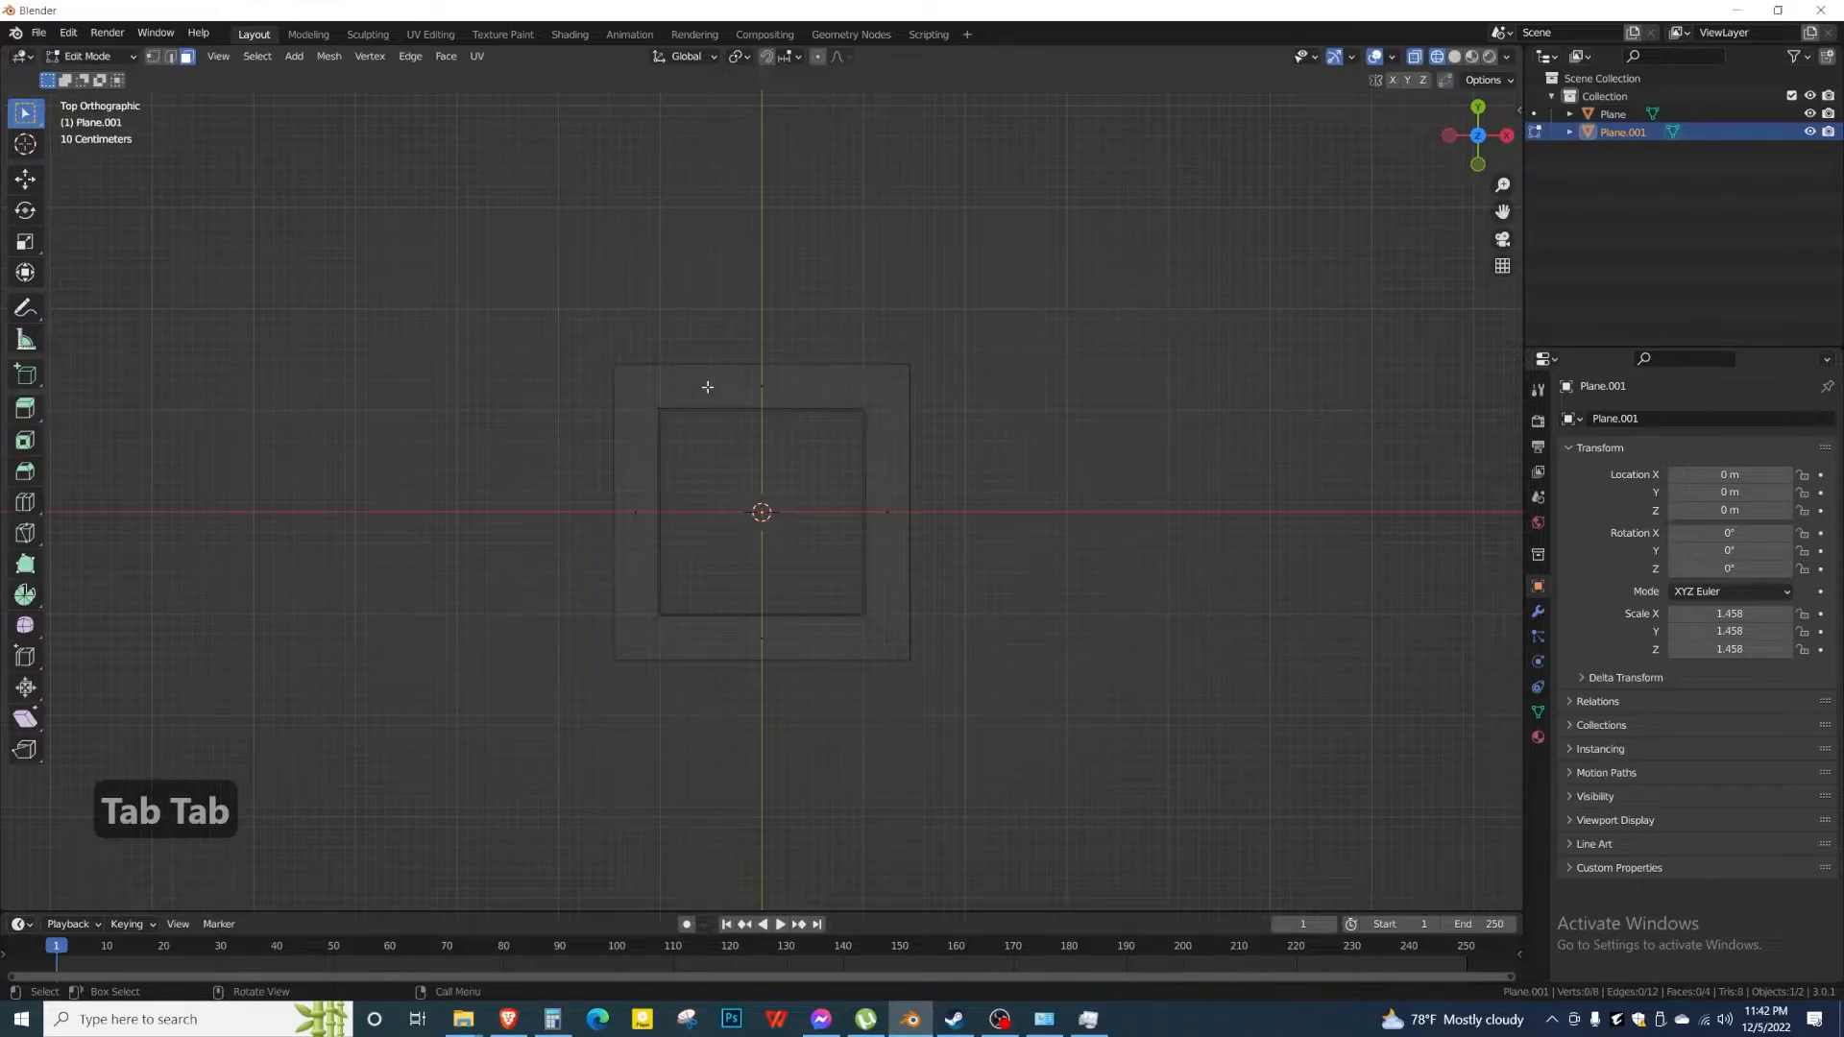
Select all four faces of the square frame and extrude them upward about 0.055 m.
key(3)
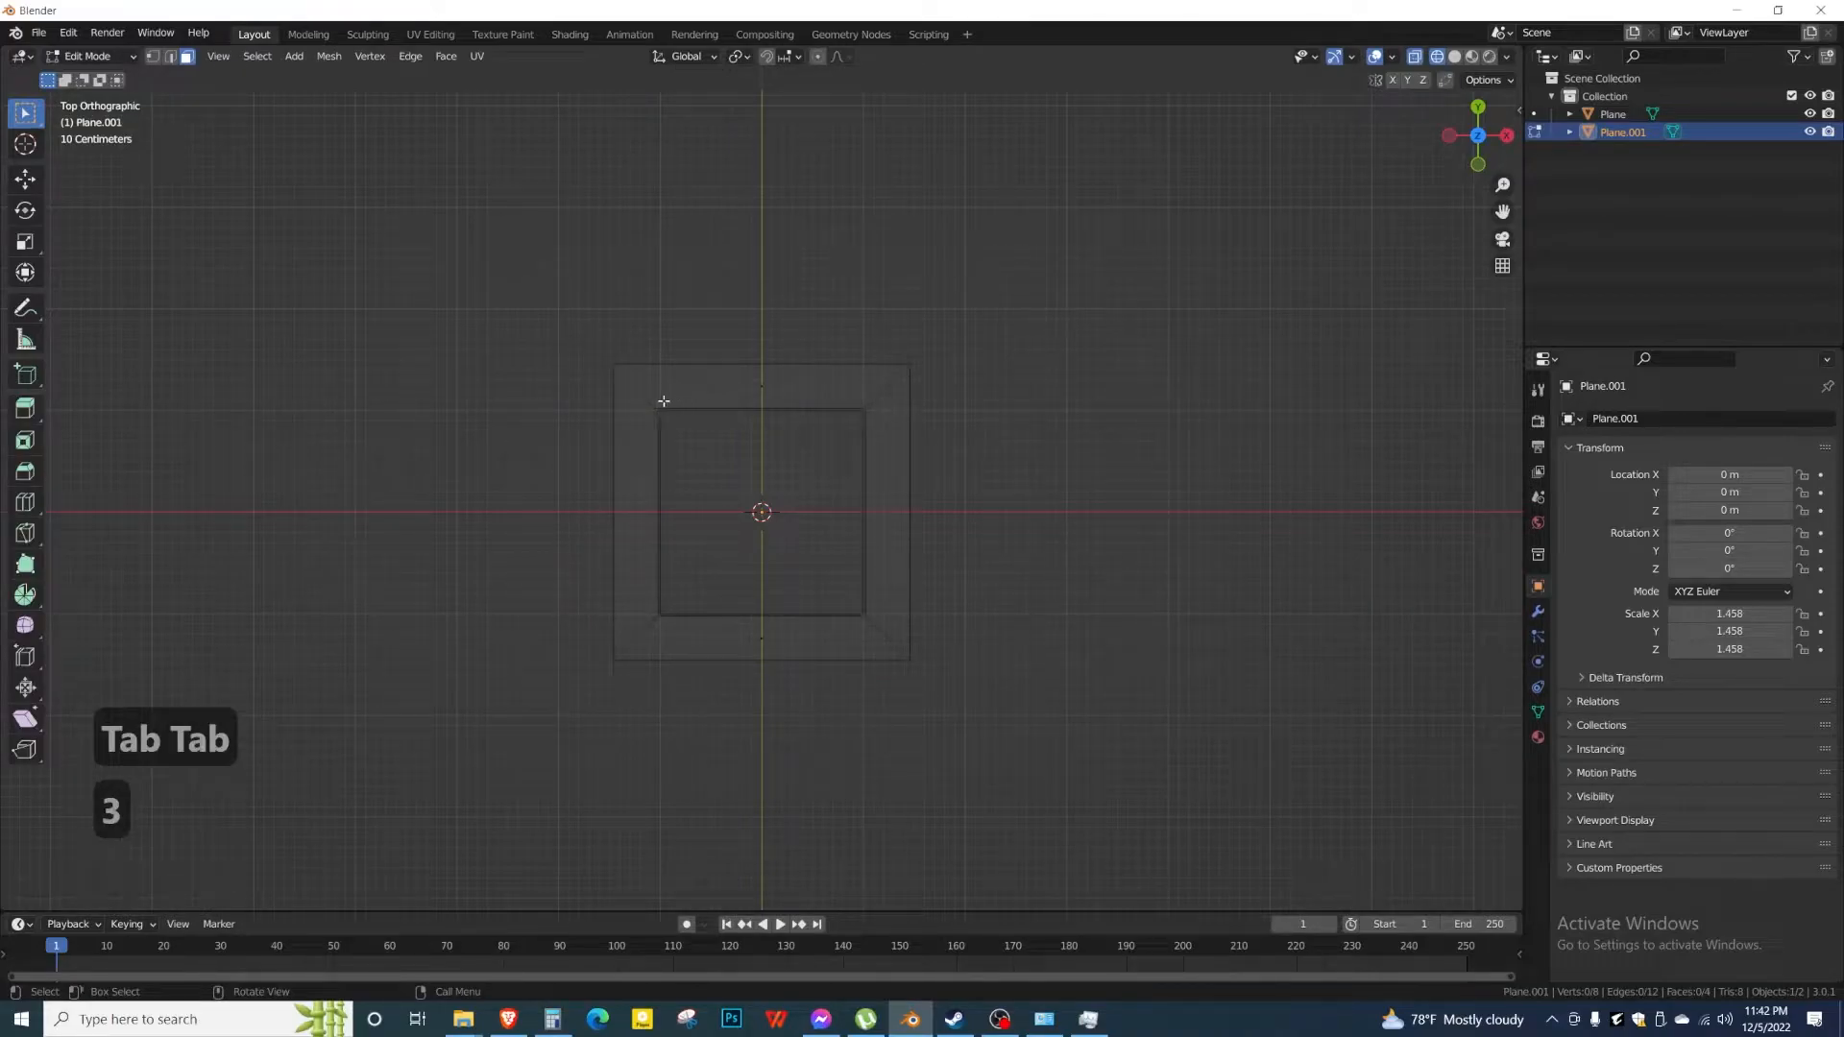
click(755, 390)
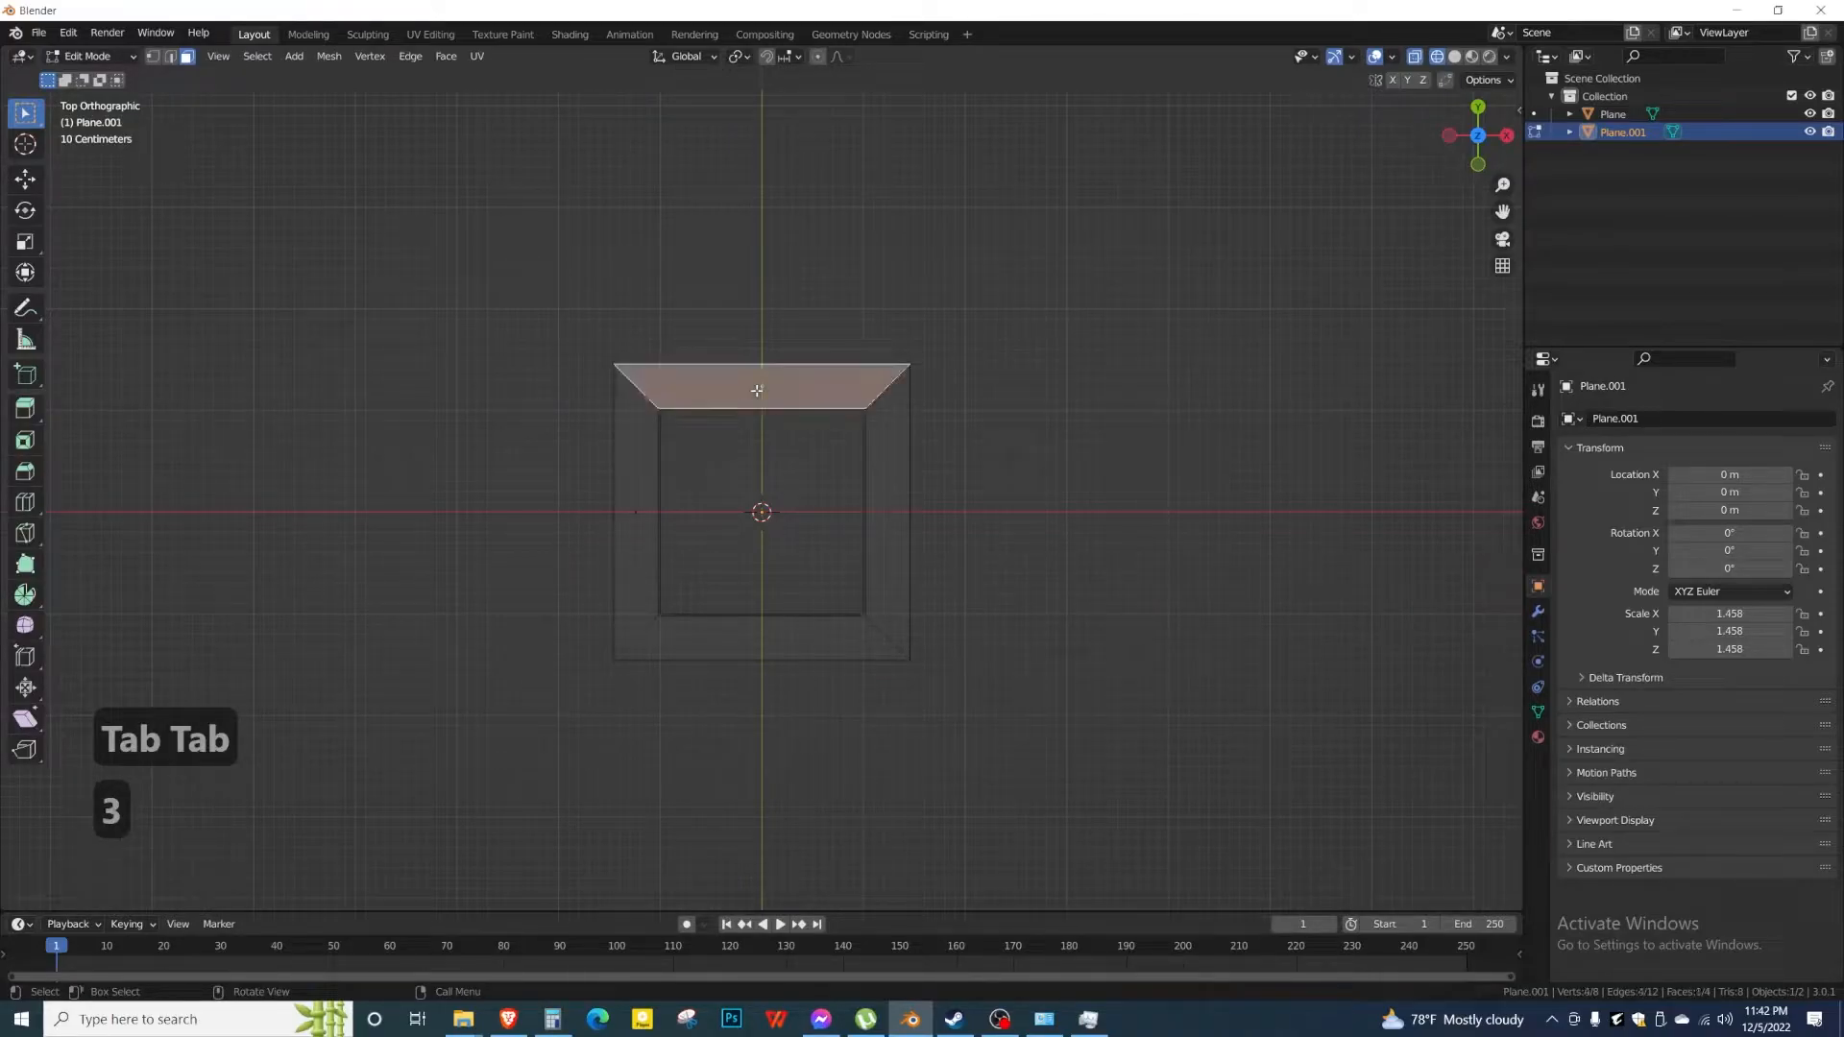
alt+click(641, 403)
middle_drag(687, 466, 740, 509)
key(e)
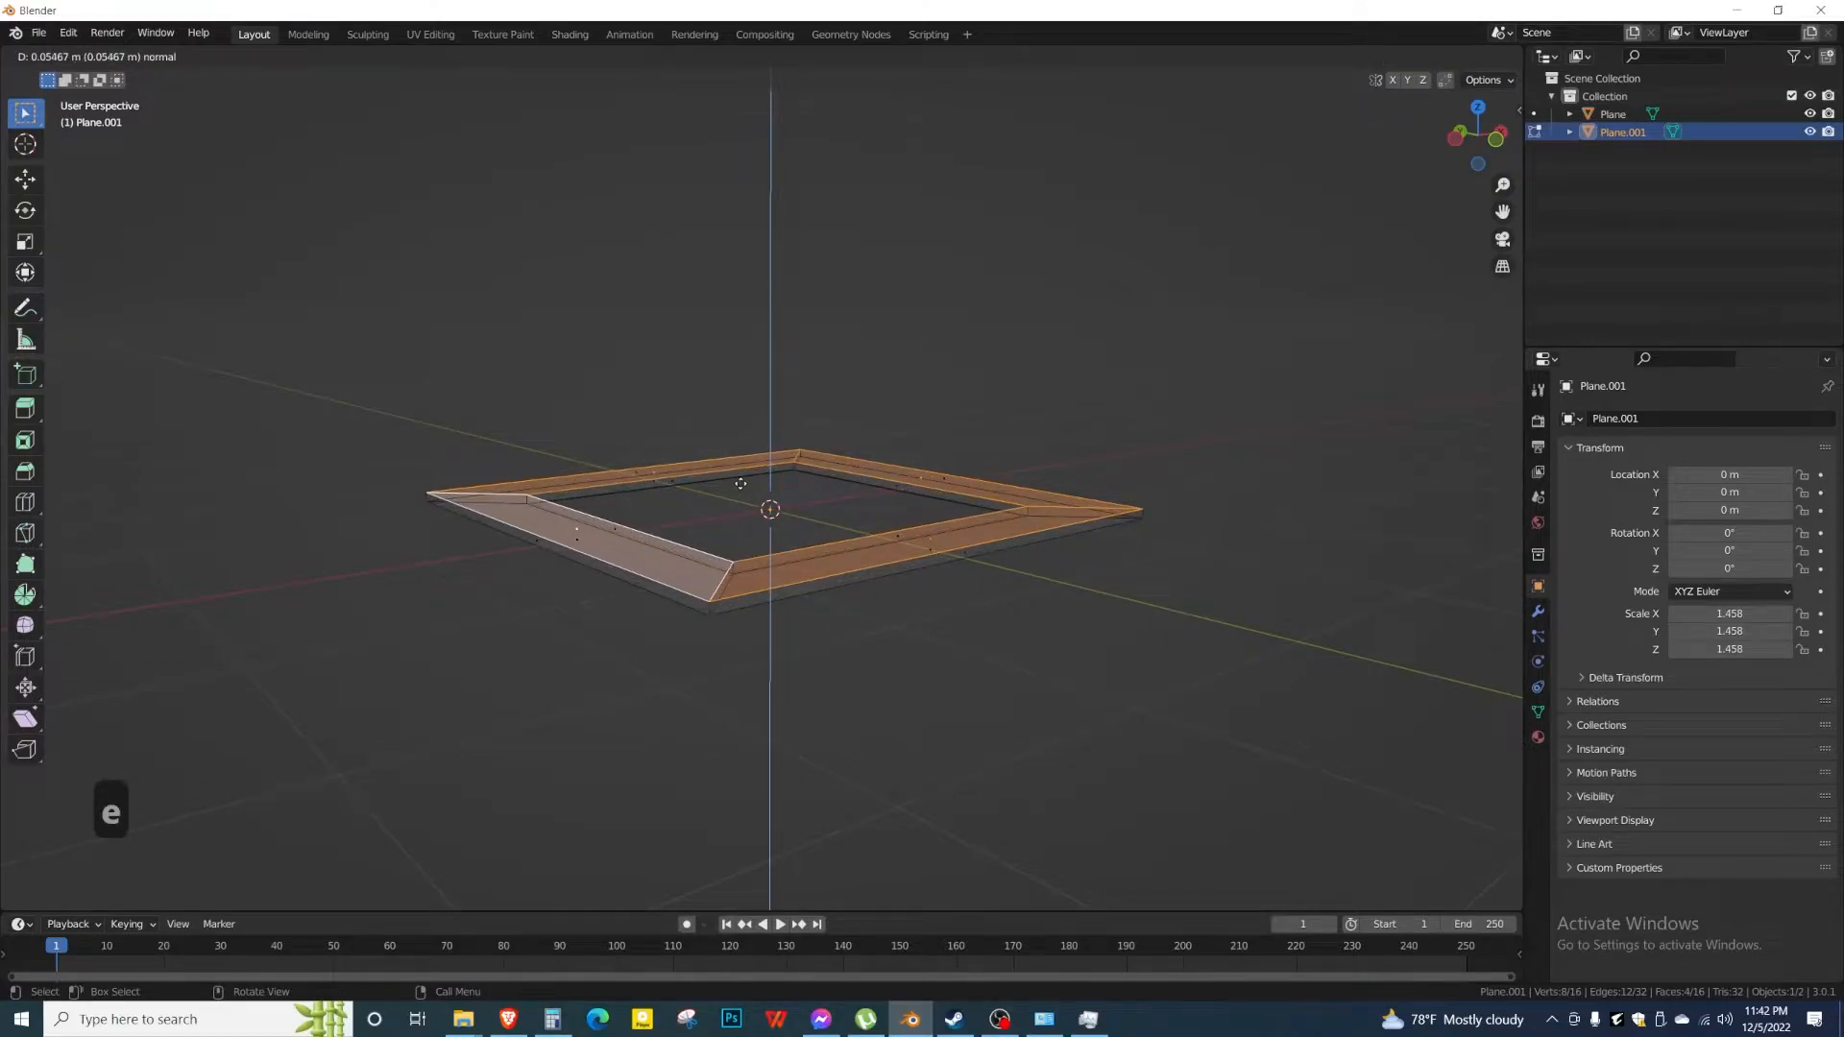
click(740, 483)
middle_drag(740, 483, 669, 577)
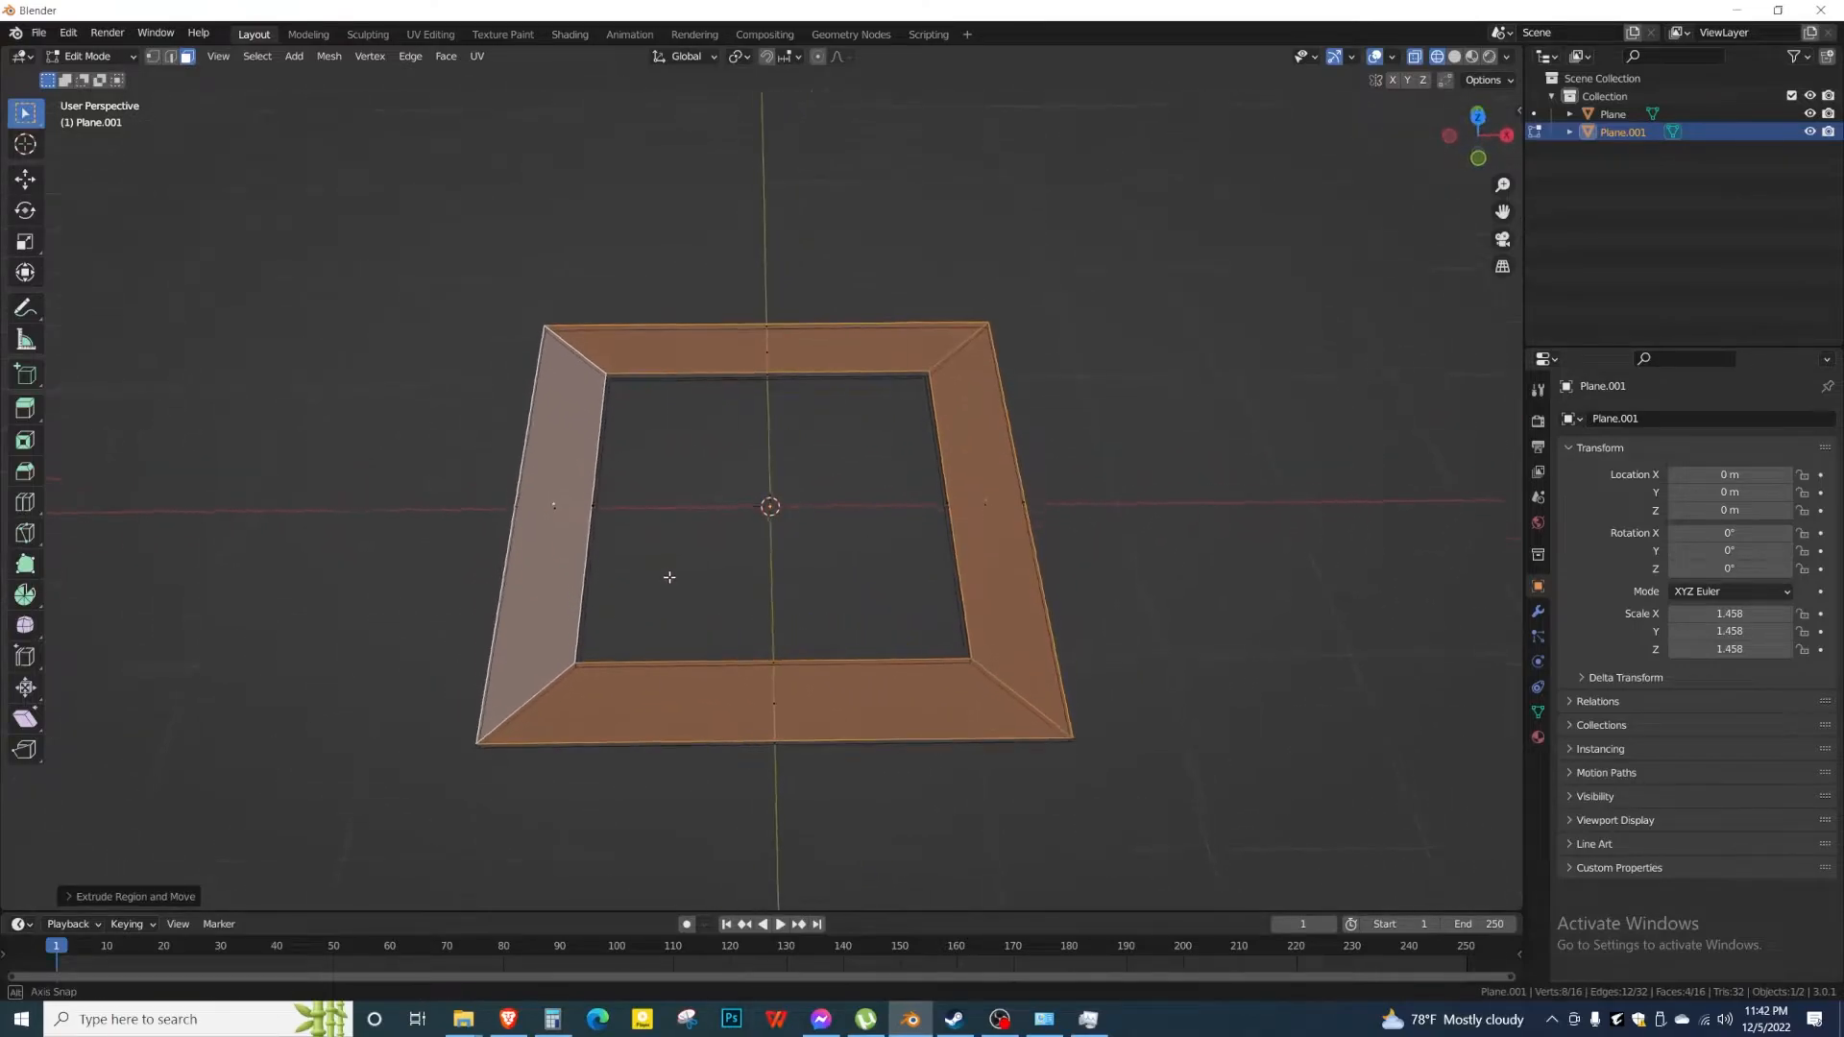
Return to Object Mode, deselect the frame and show the viewport in solid shading.
key(shift+z)
key(Tab)
click(695, 517)
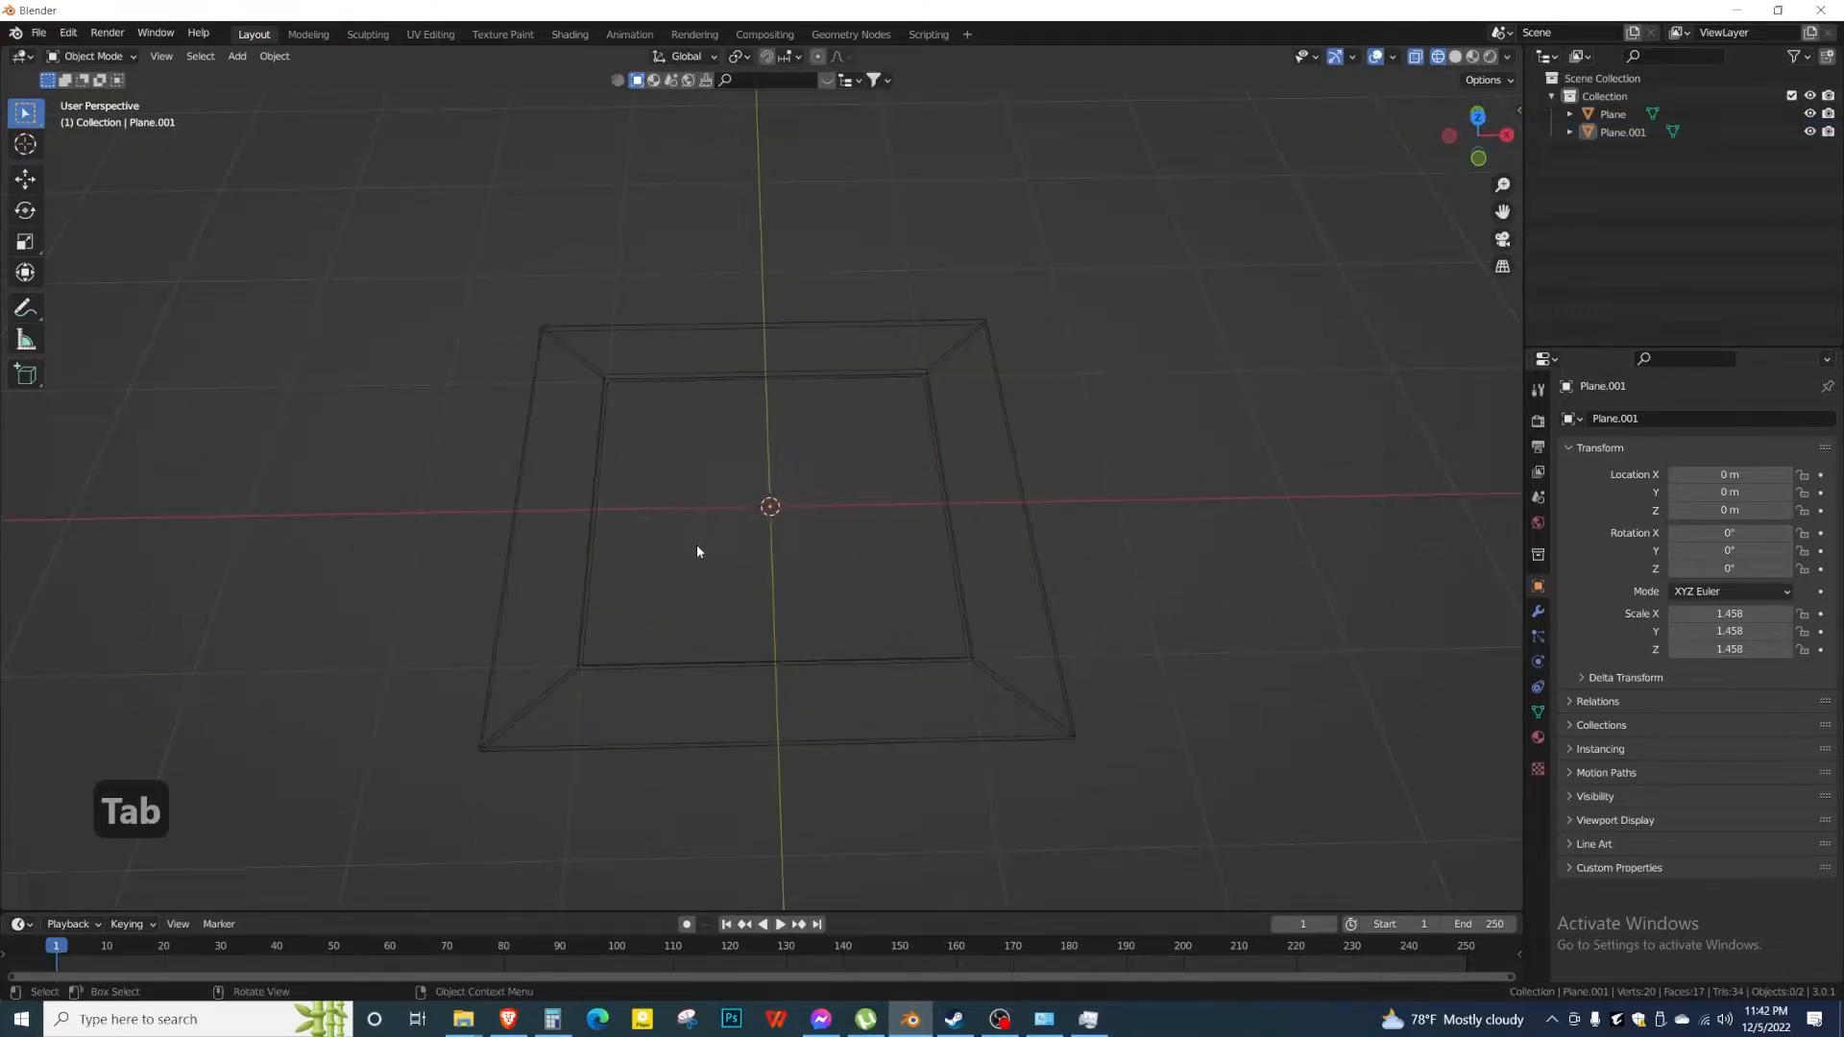
key(z)
Edit the inner plane from the top view and add a centred vertical loop cut.
click(758, 526)
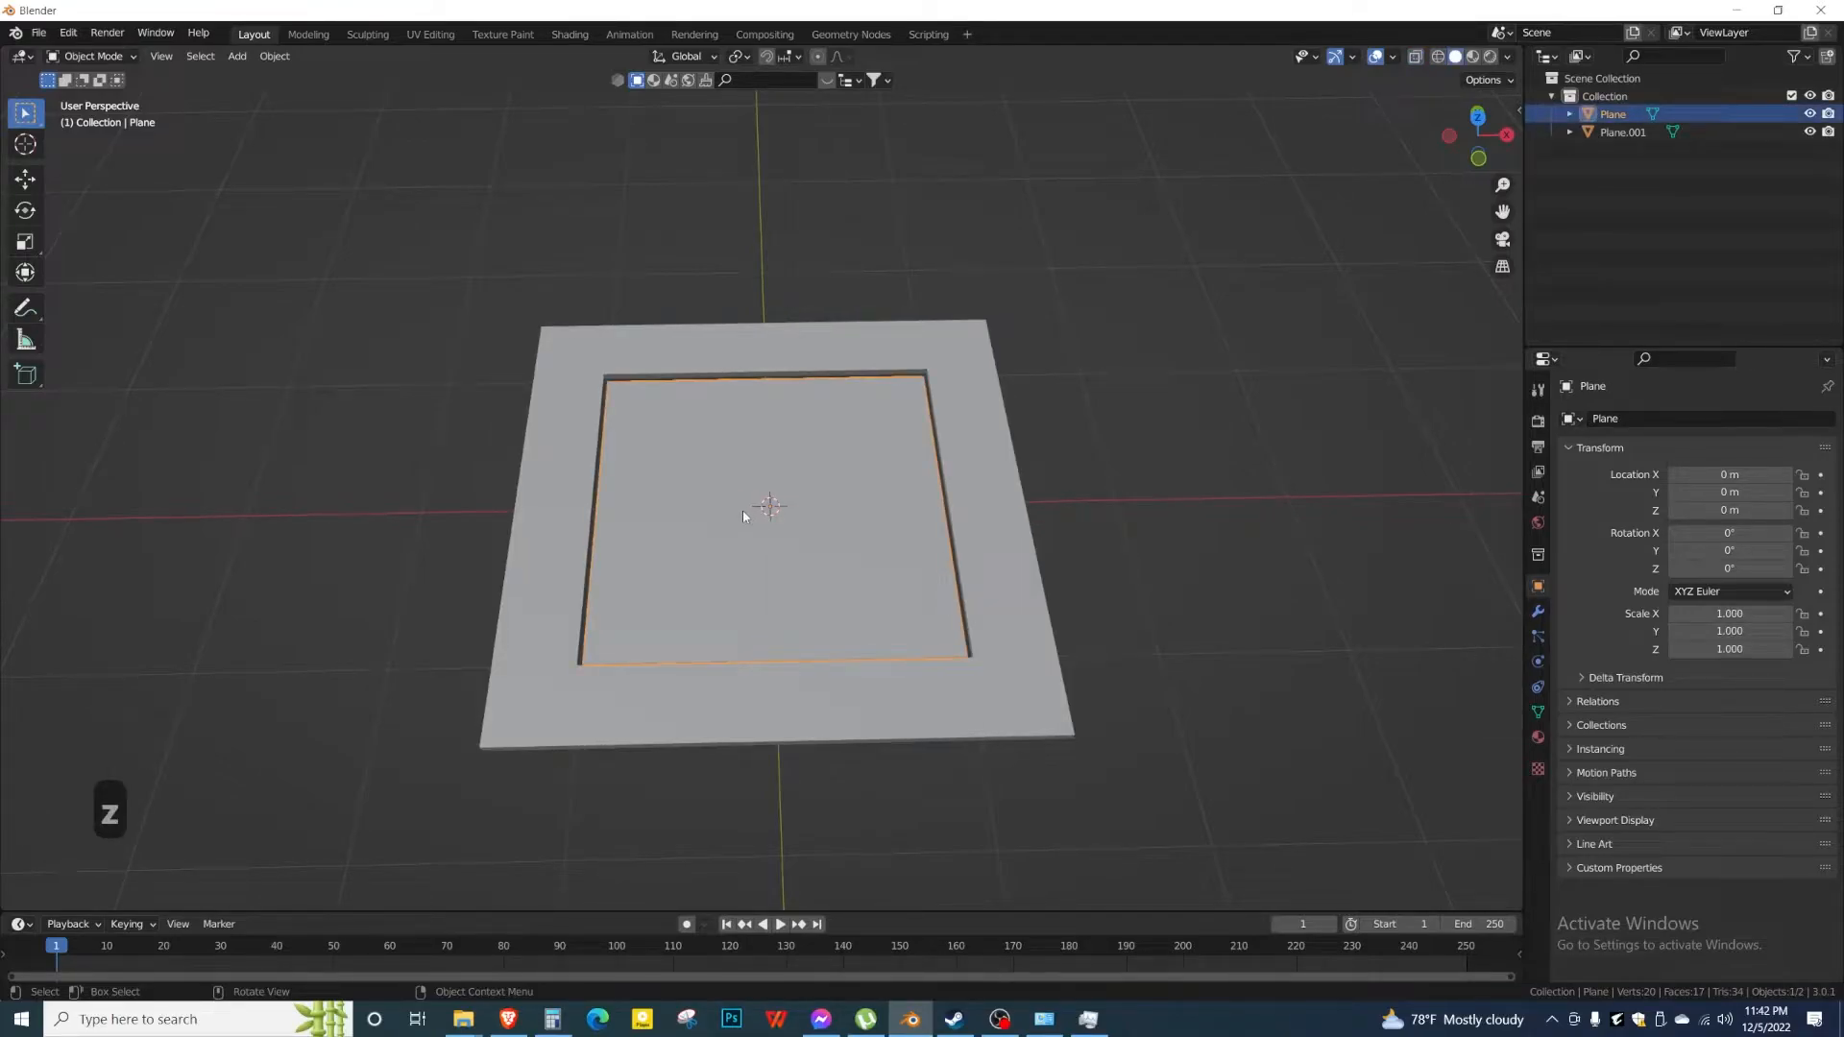
key(Tab)
key(7)
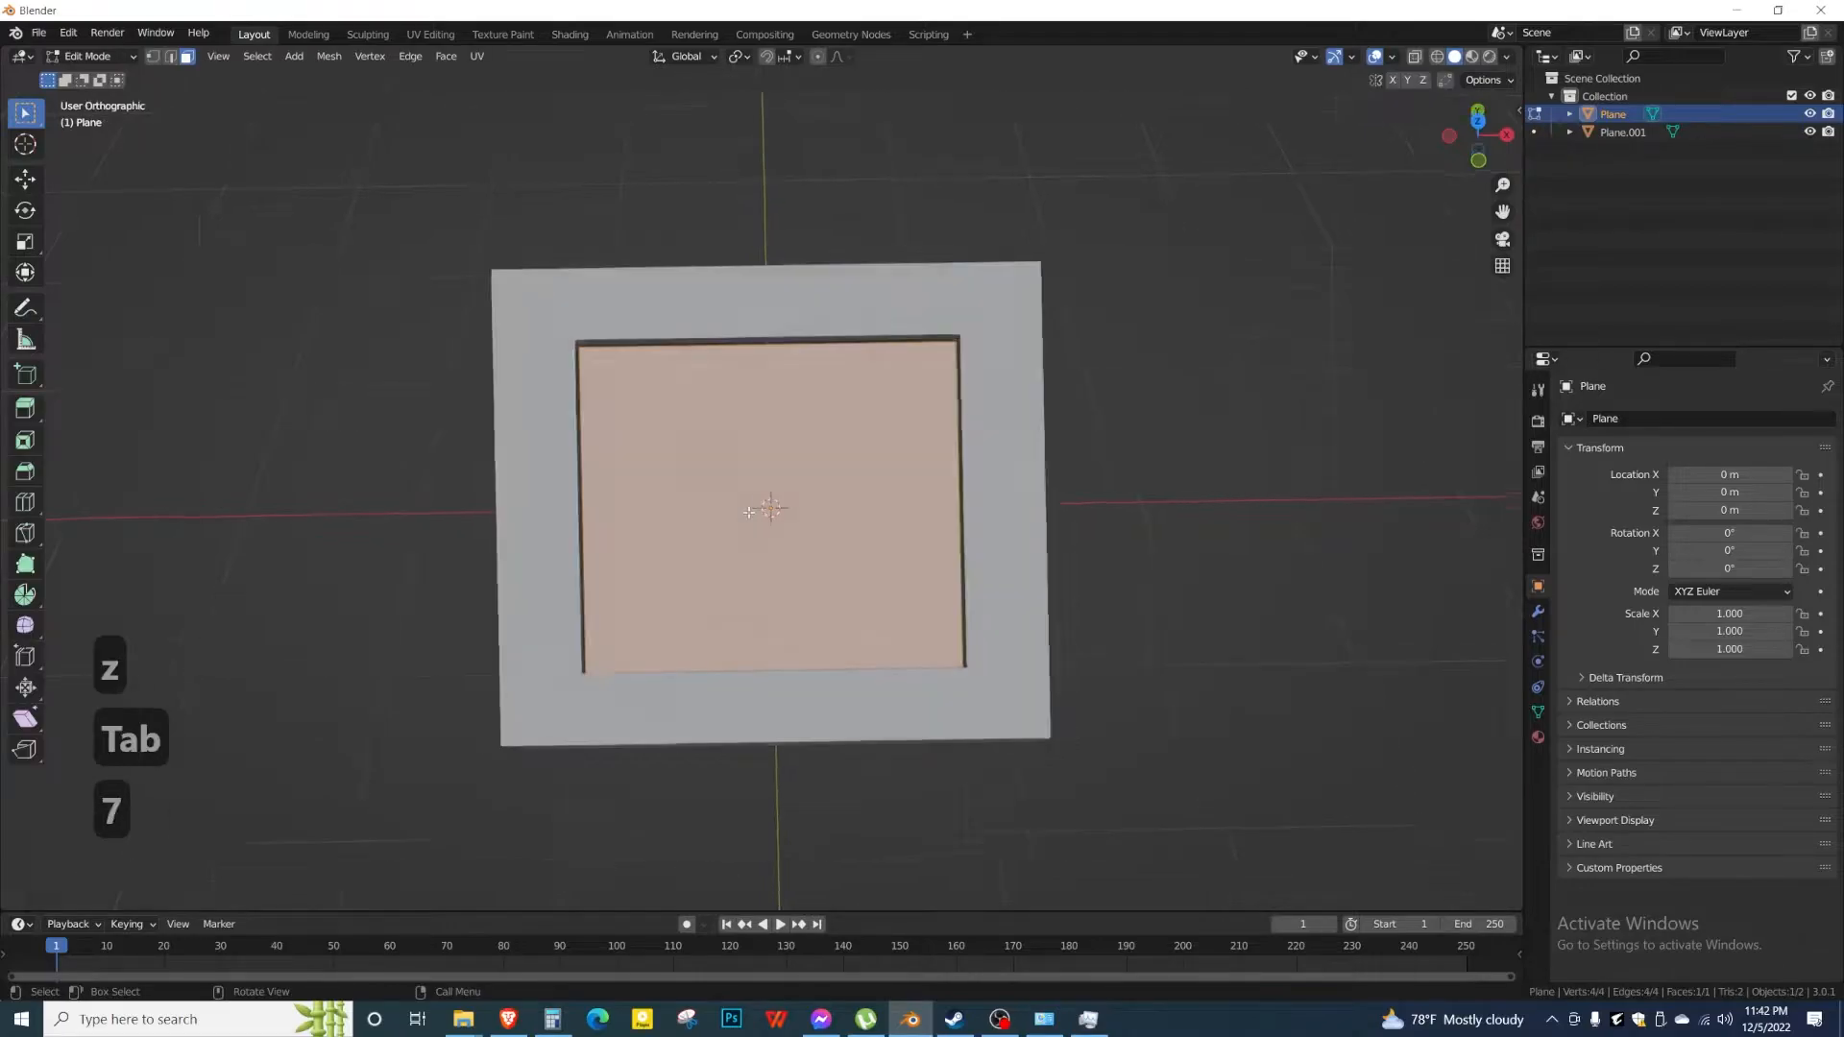
key(ctrl+r)
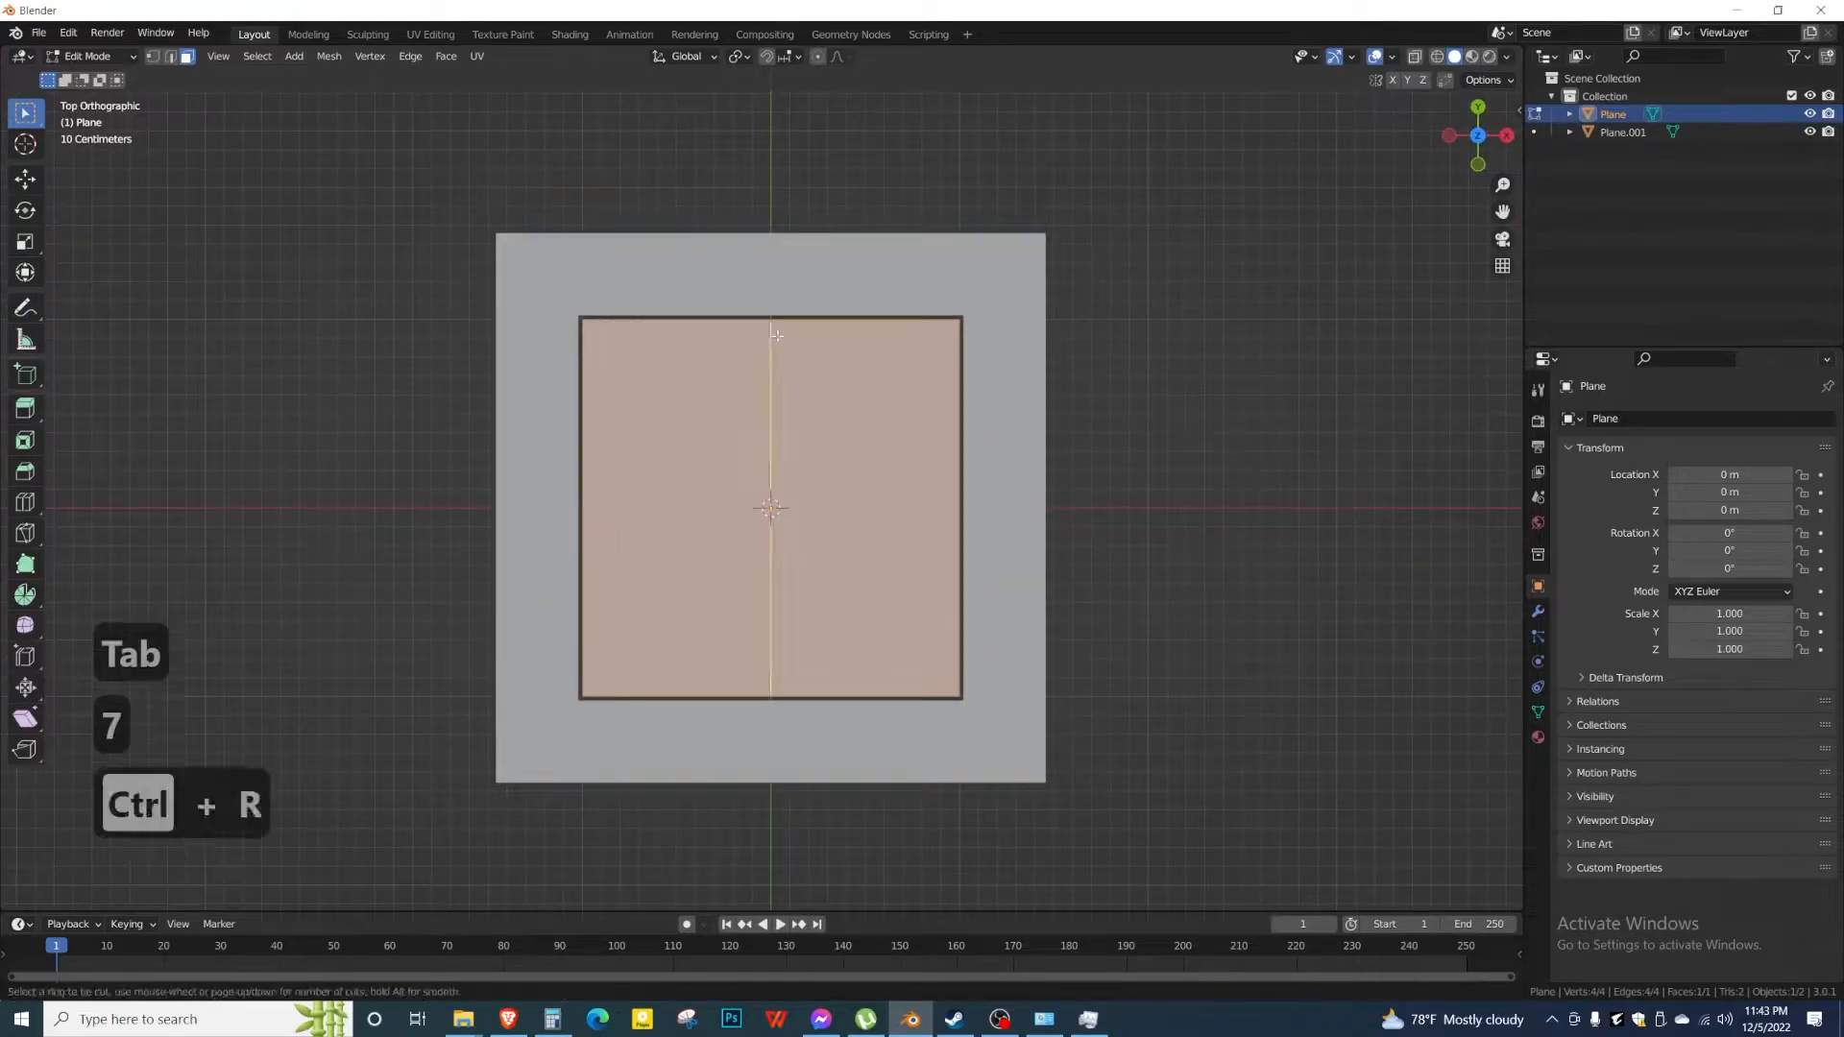
click(773, 328)
right_click(773, 329)
Bevel the inner plane's vertical centre edge into a strip with a width of 0.05 m.
key(ctrl)
key(ctrl+b)
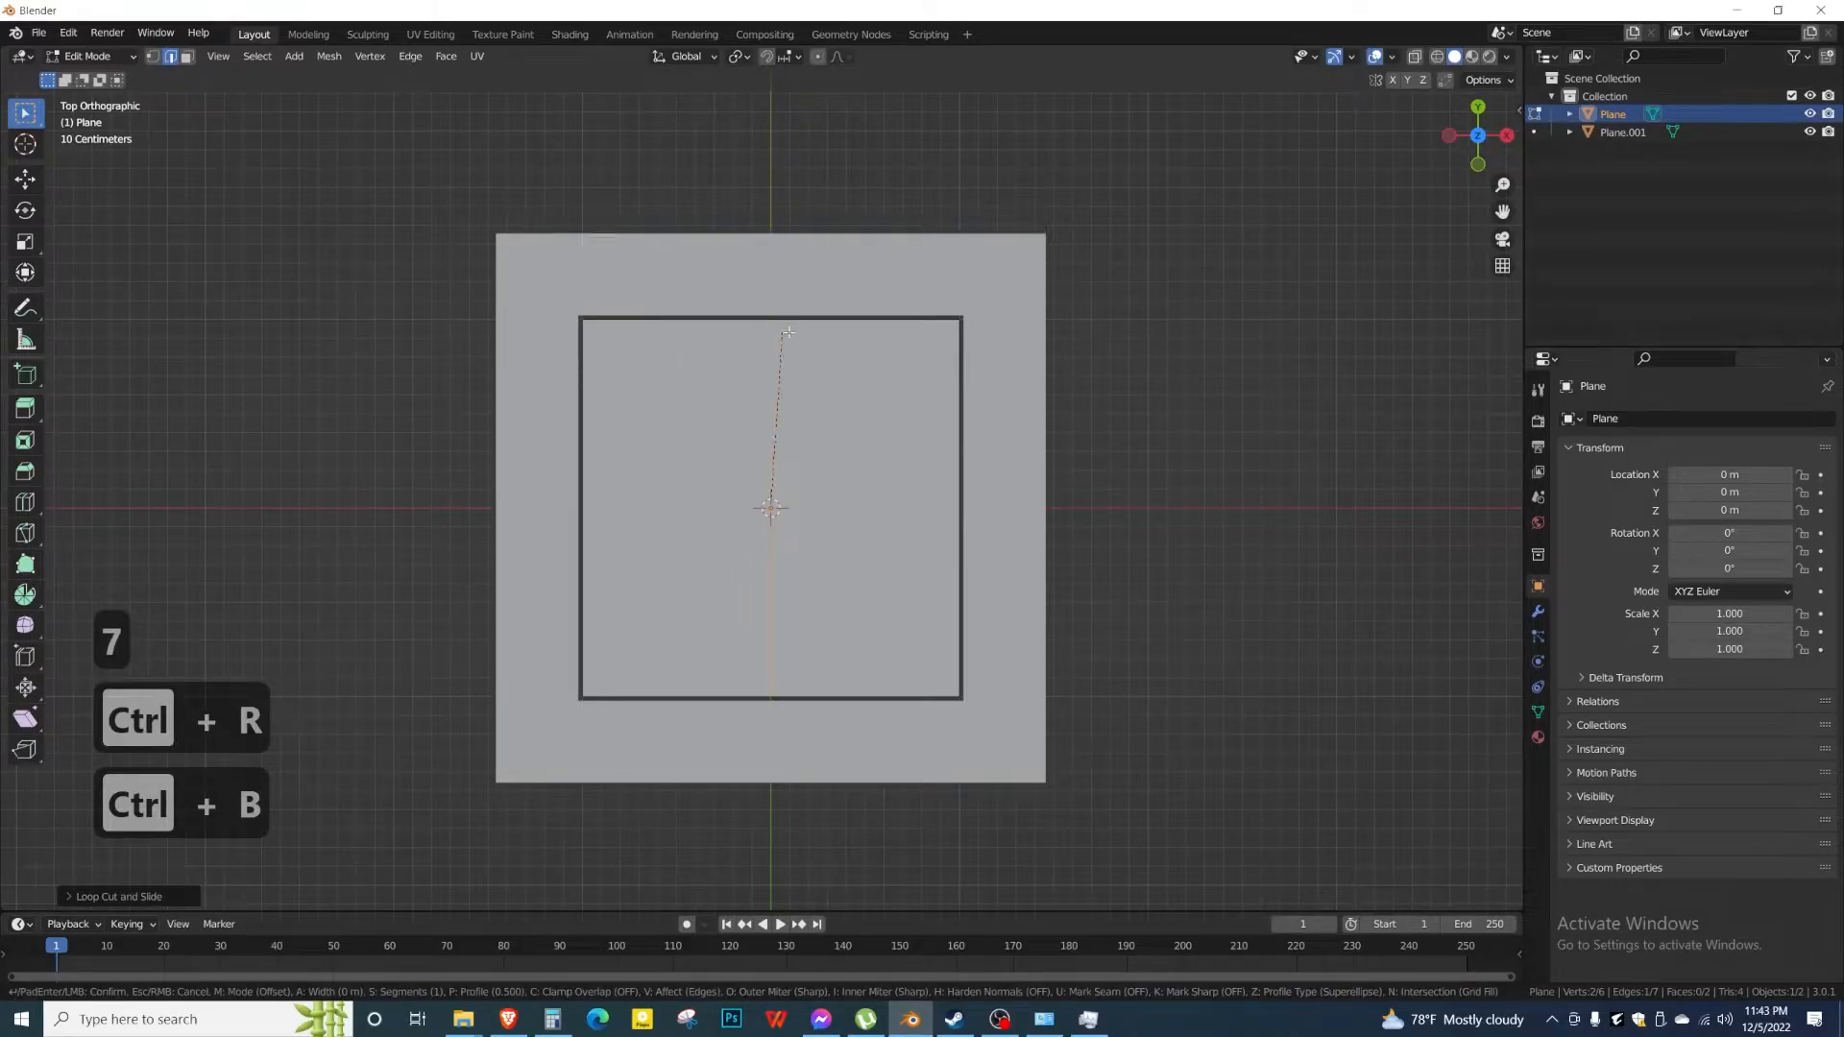
click(851, 314)
click(107, 904)
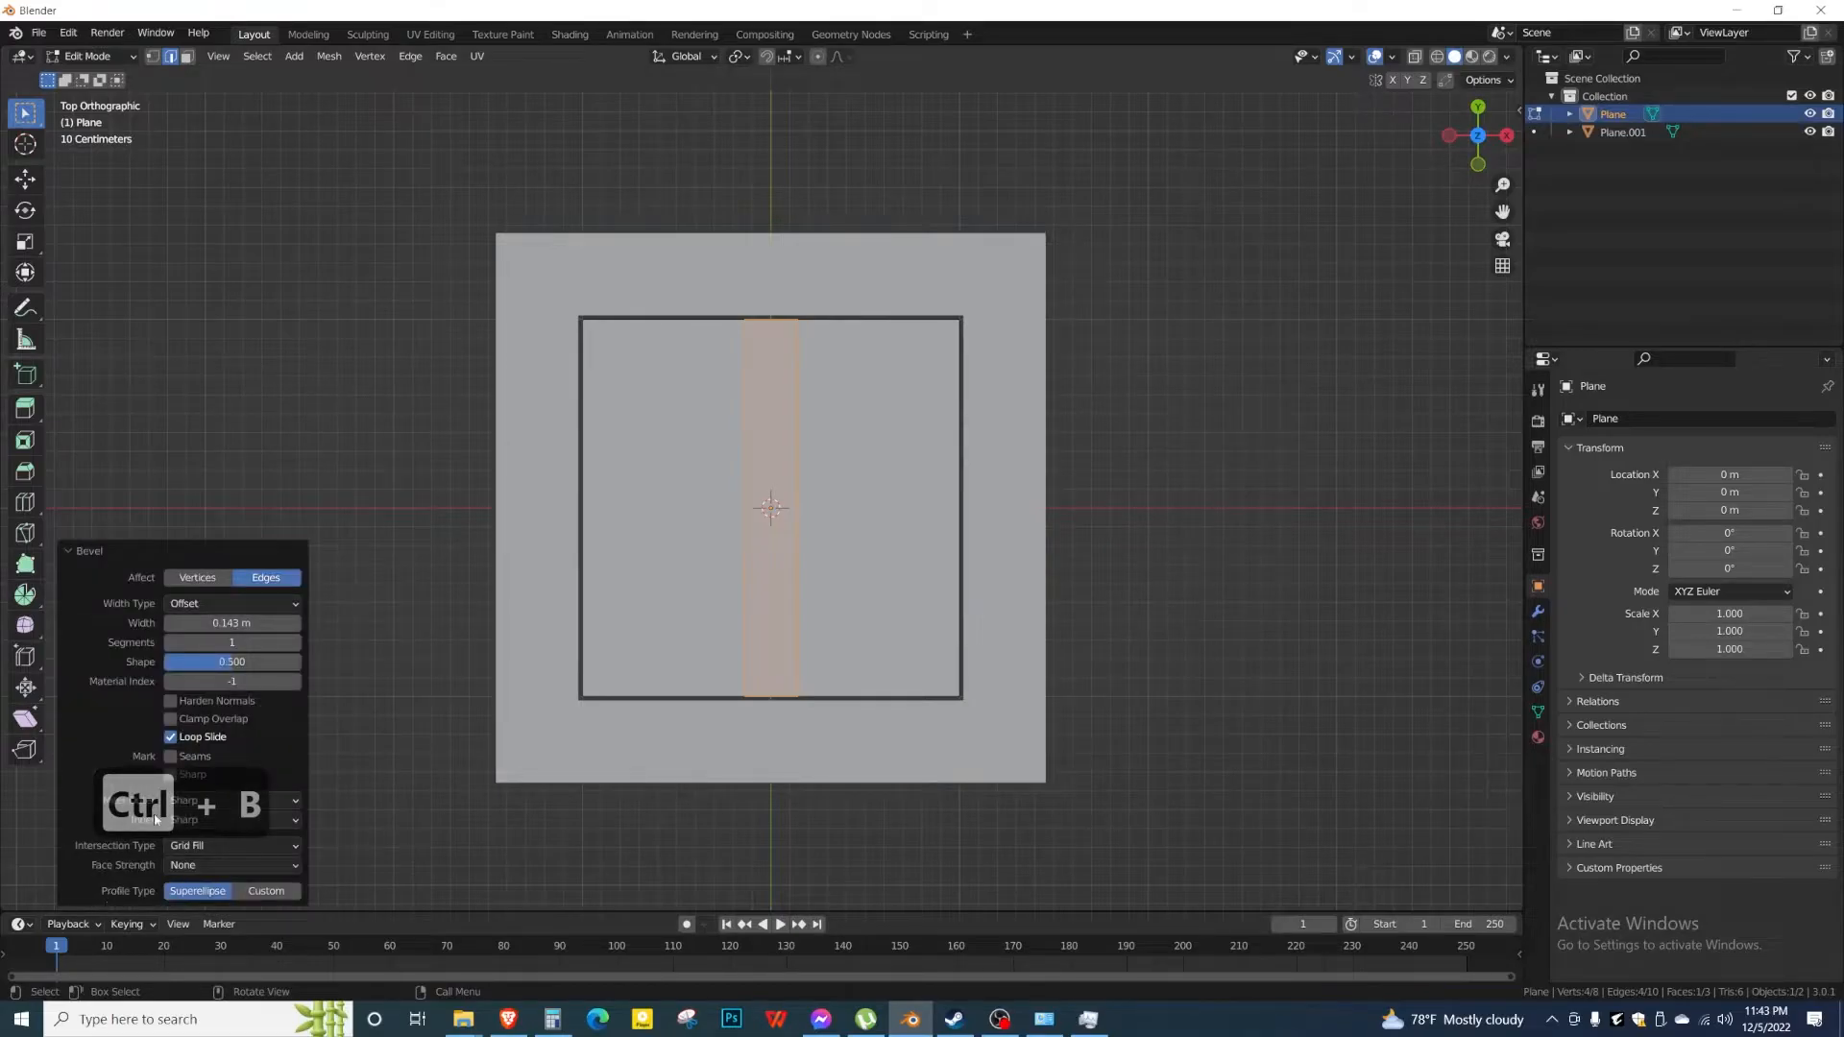
click(245, 625)
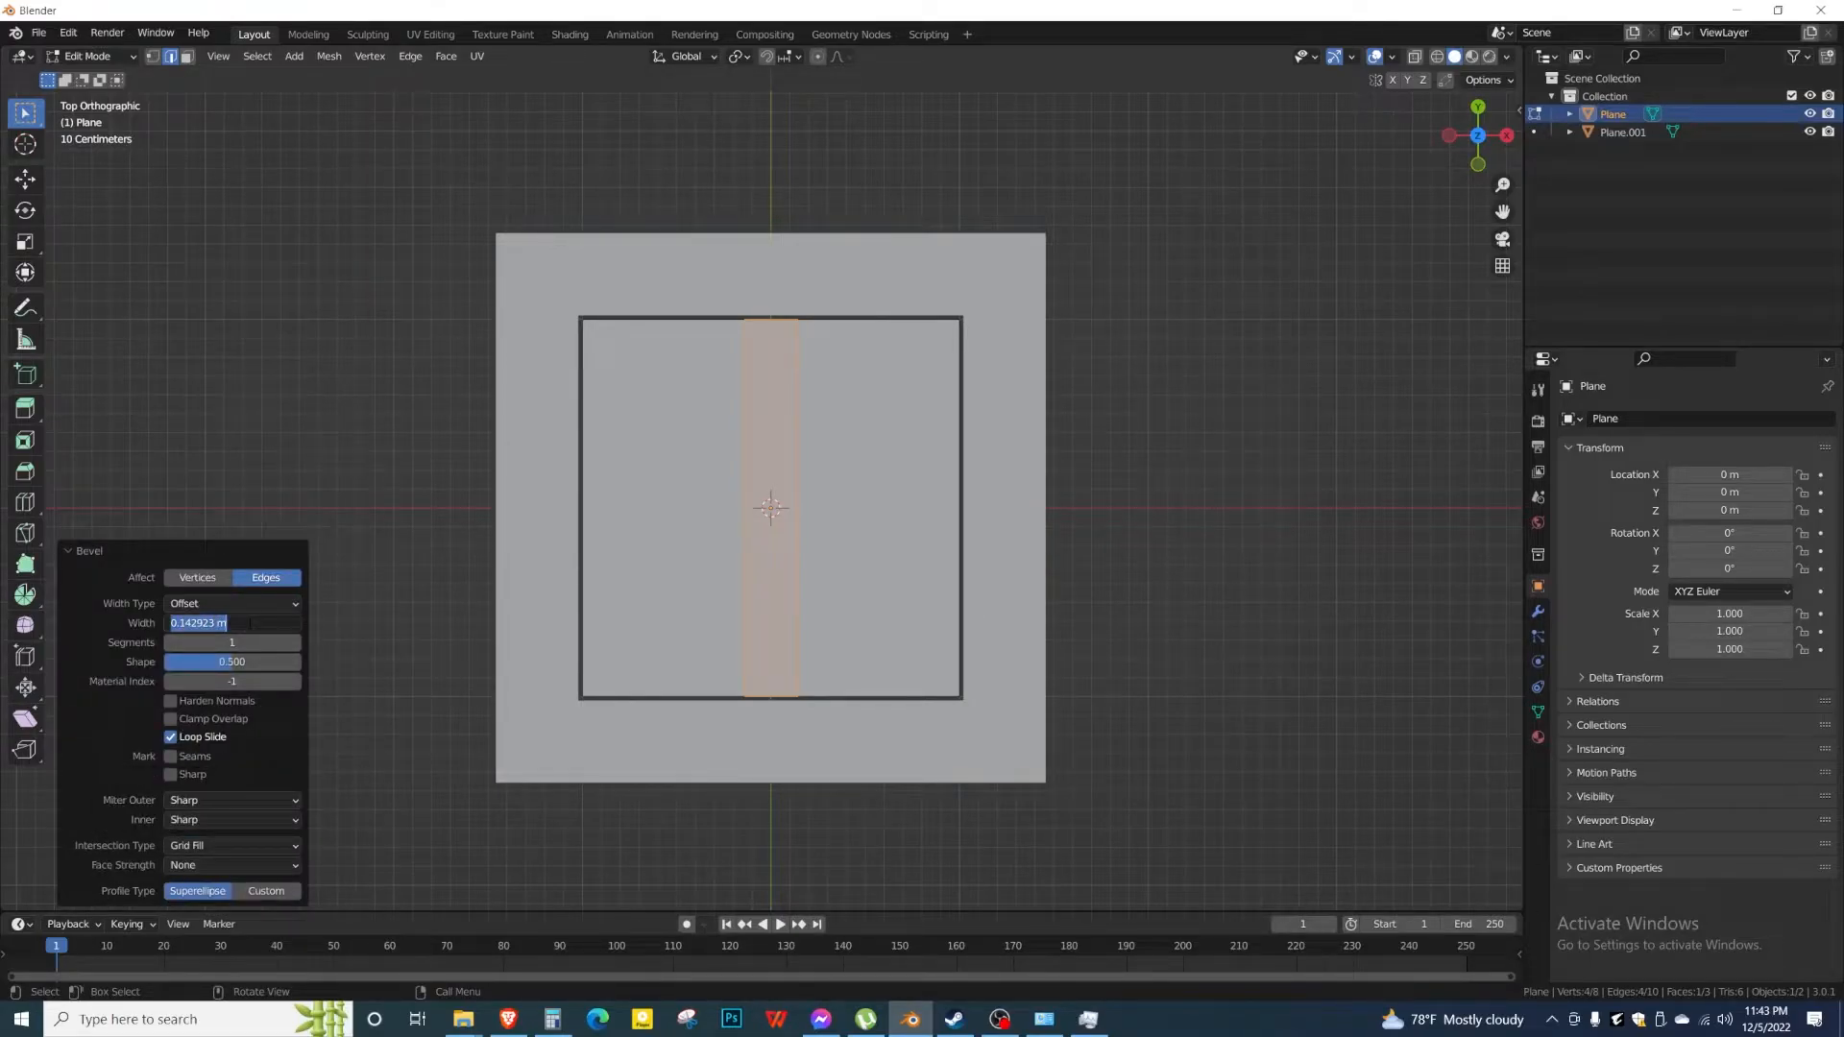
text(0.05)
key(Return)
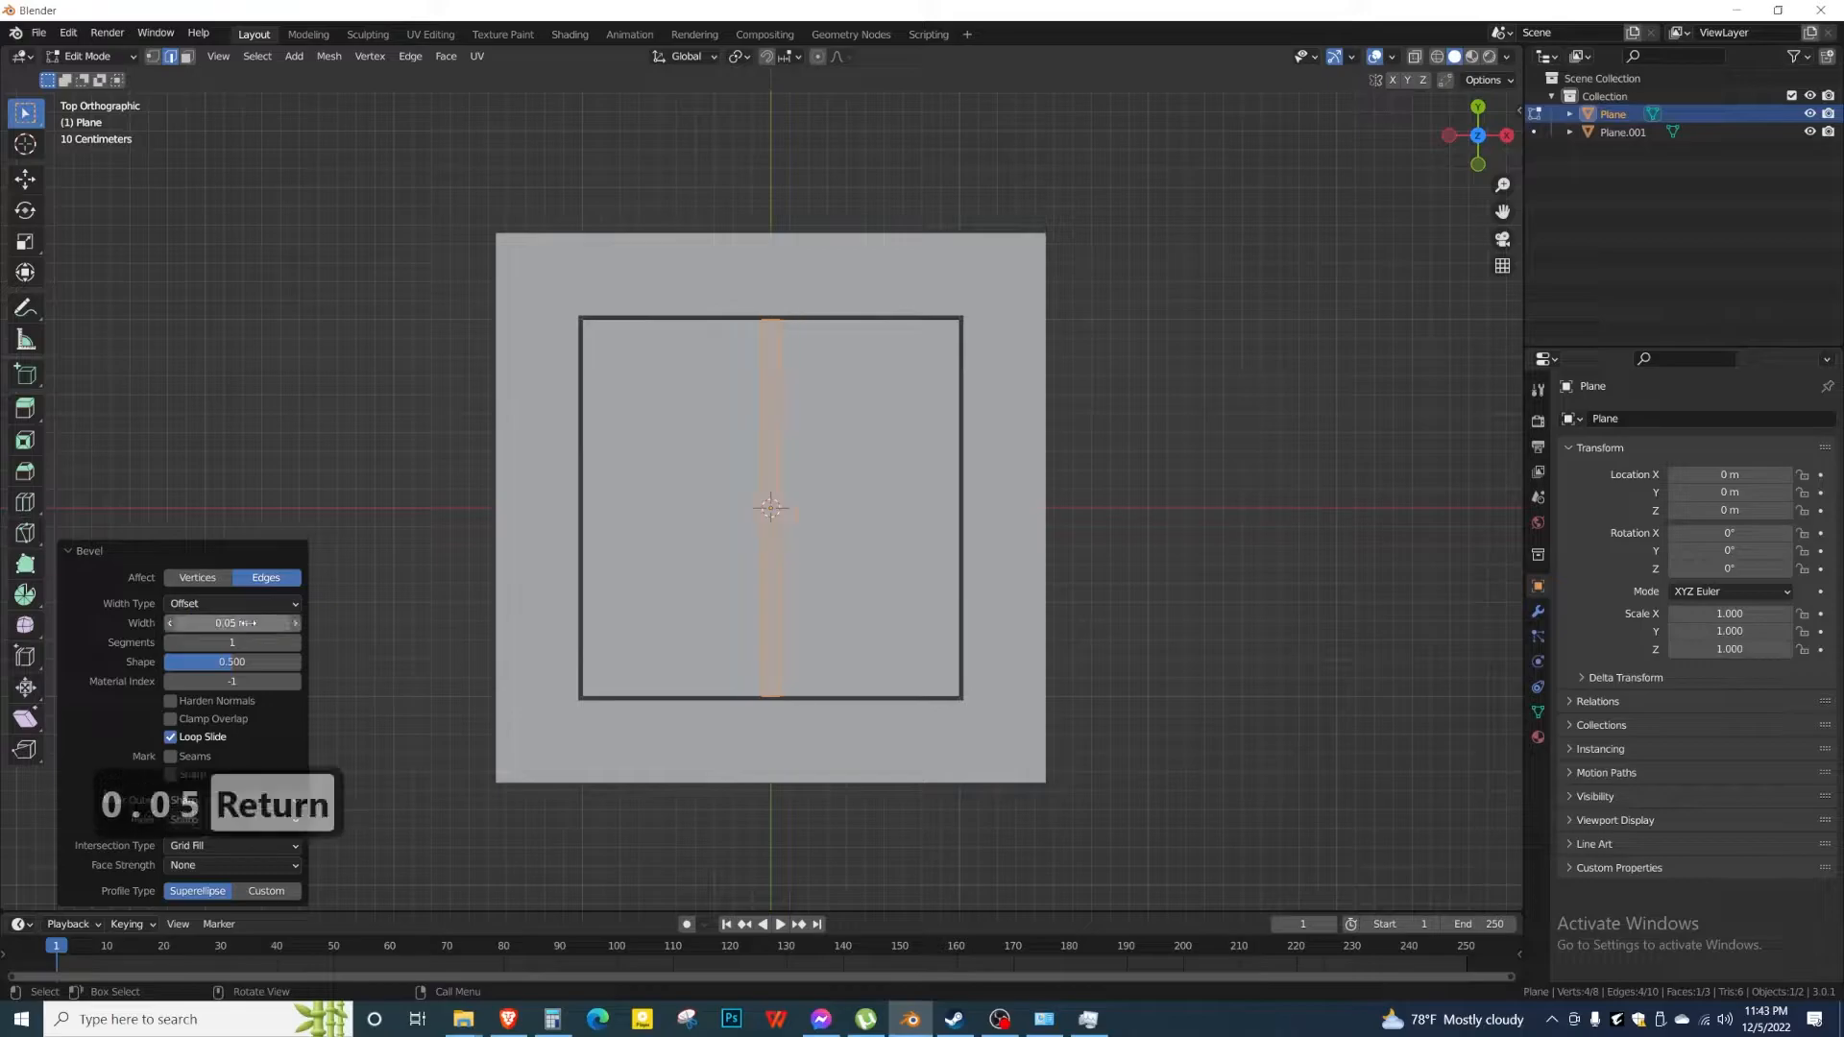
Add a centred horizontal loop cut to the inner plane and bevel it with a width of 0.05 m.
key(ctrl+r)
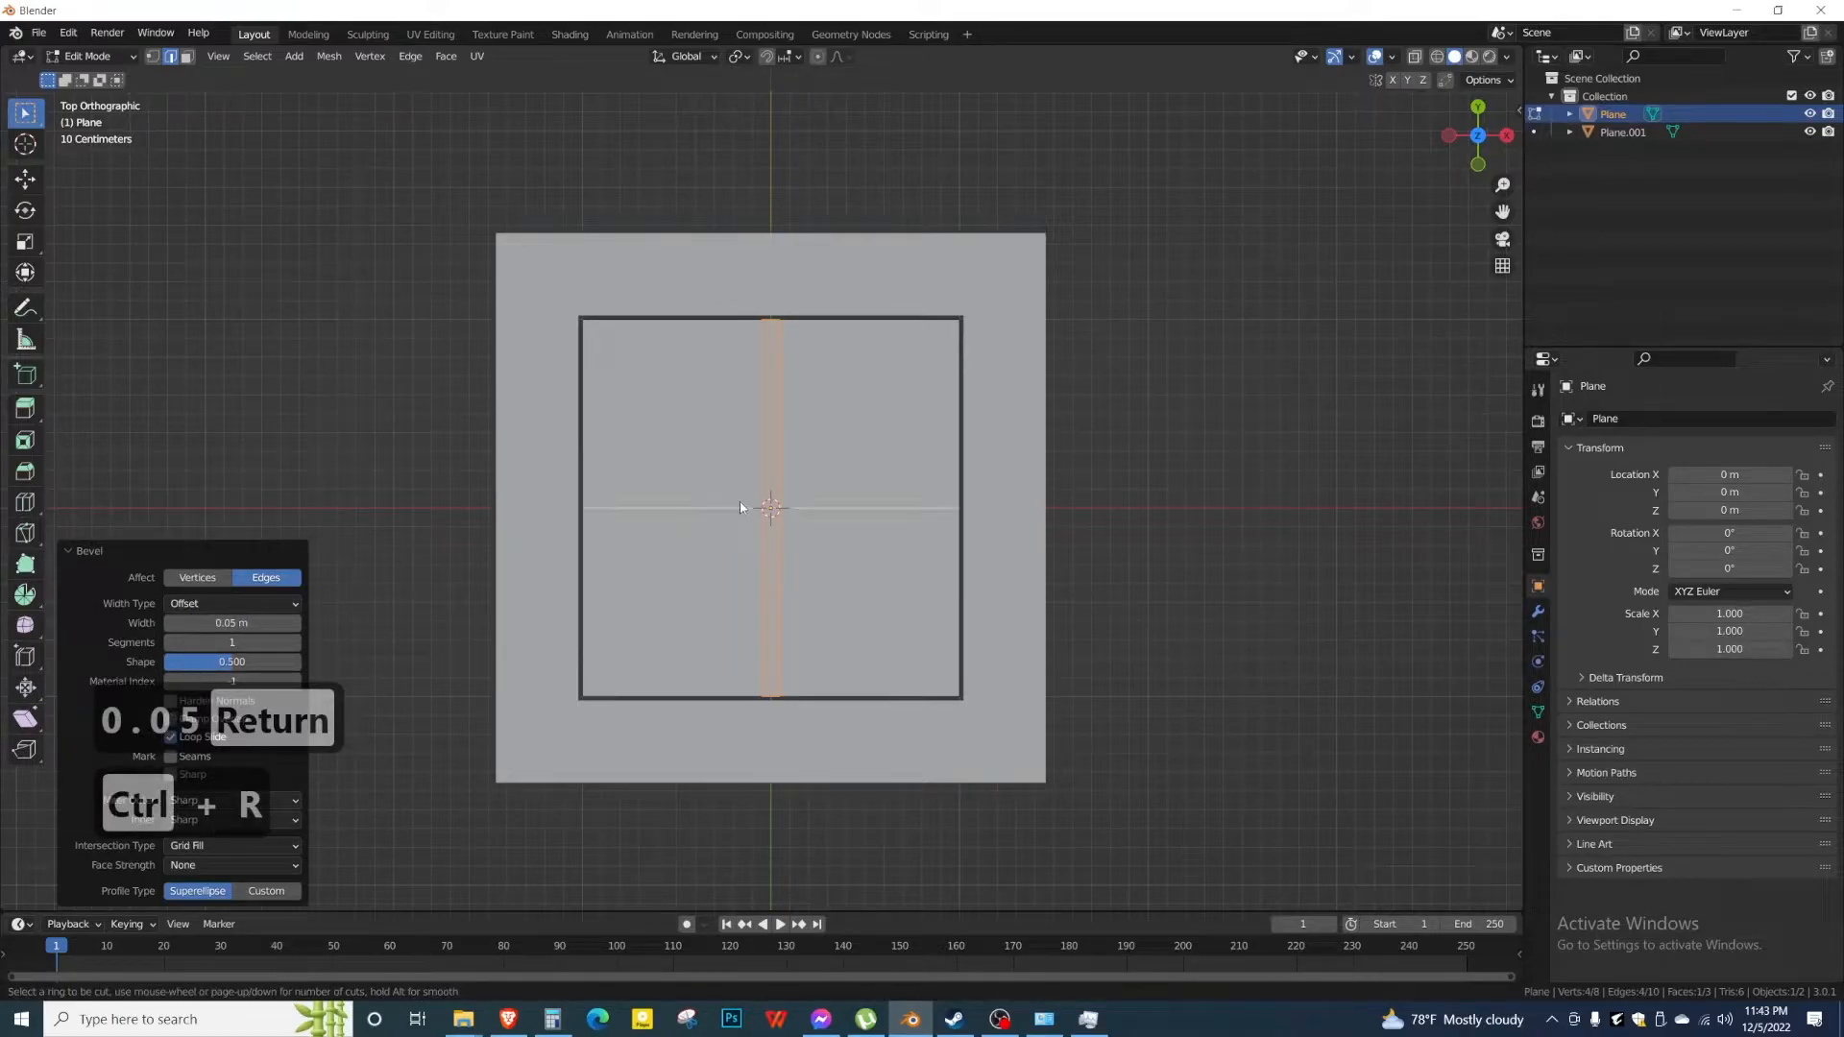
click(755, 507)
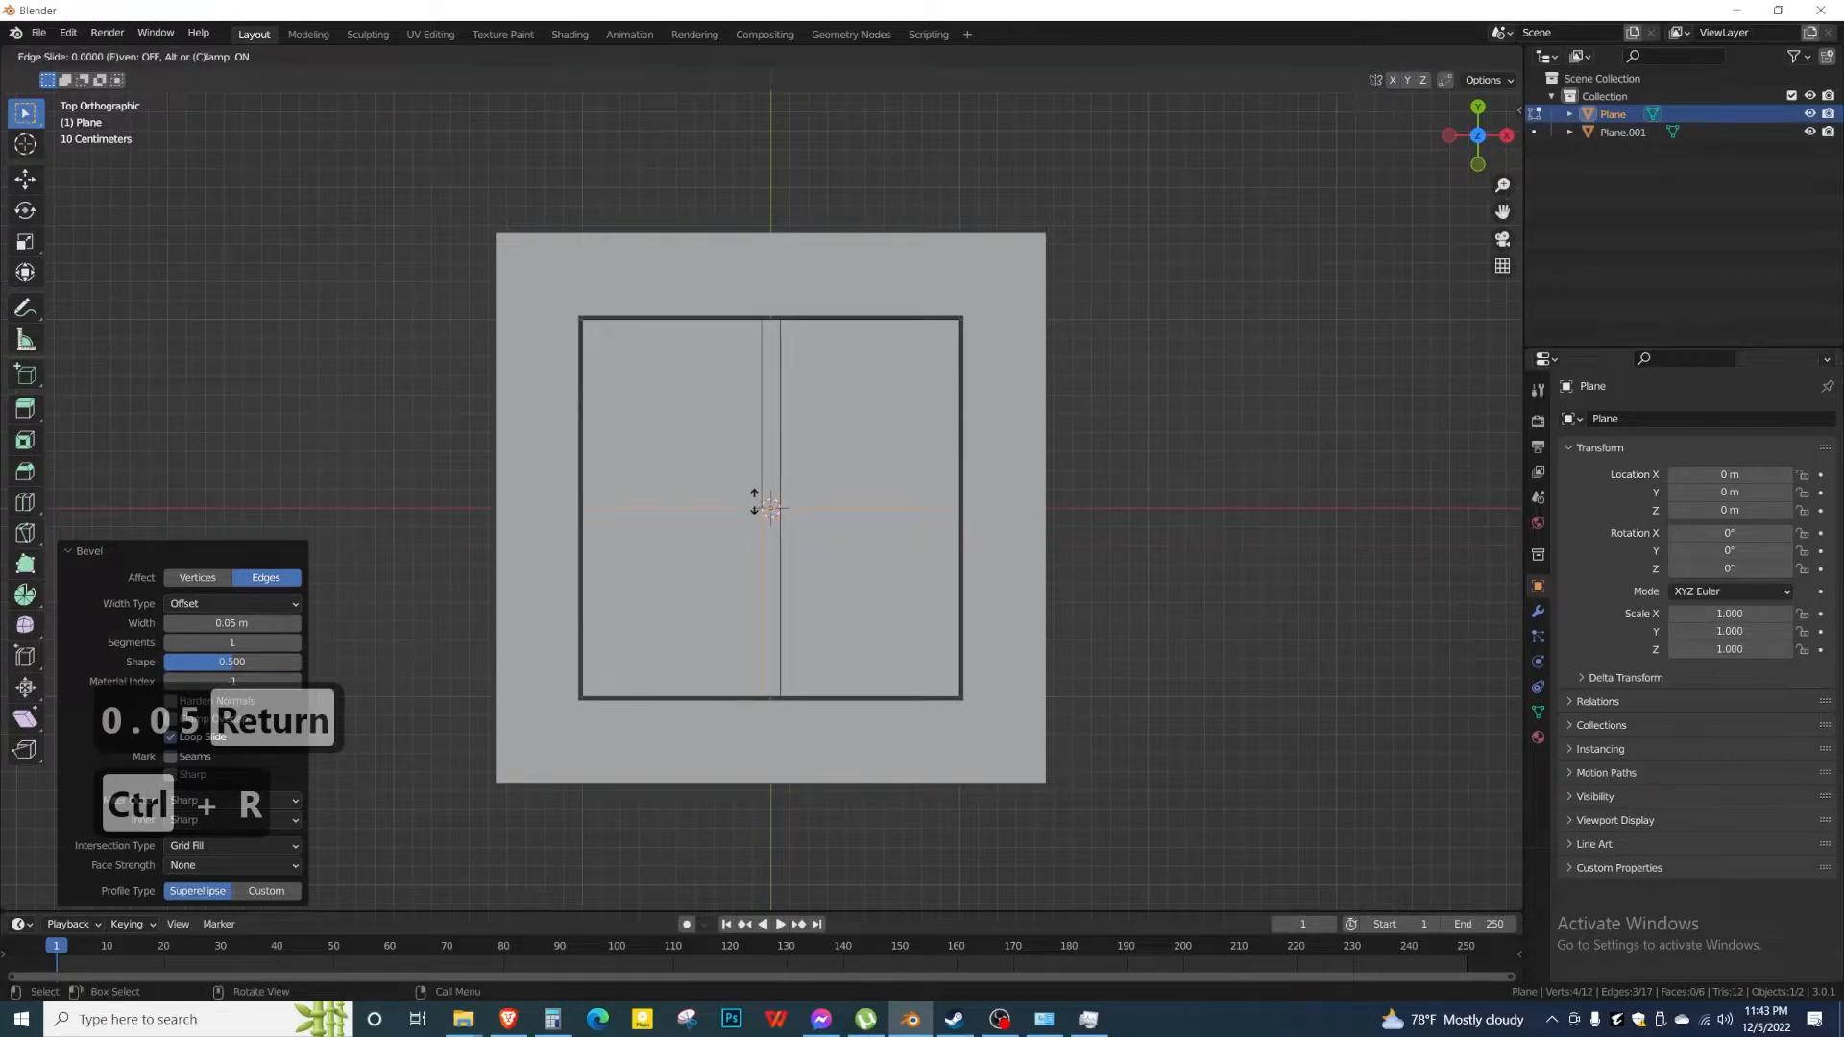
click(755, 507)
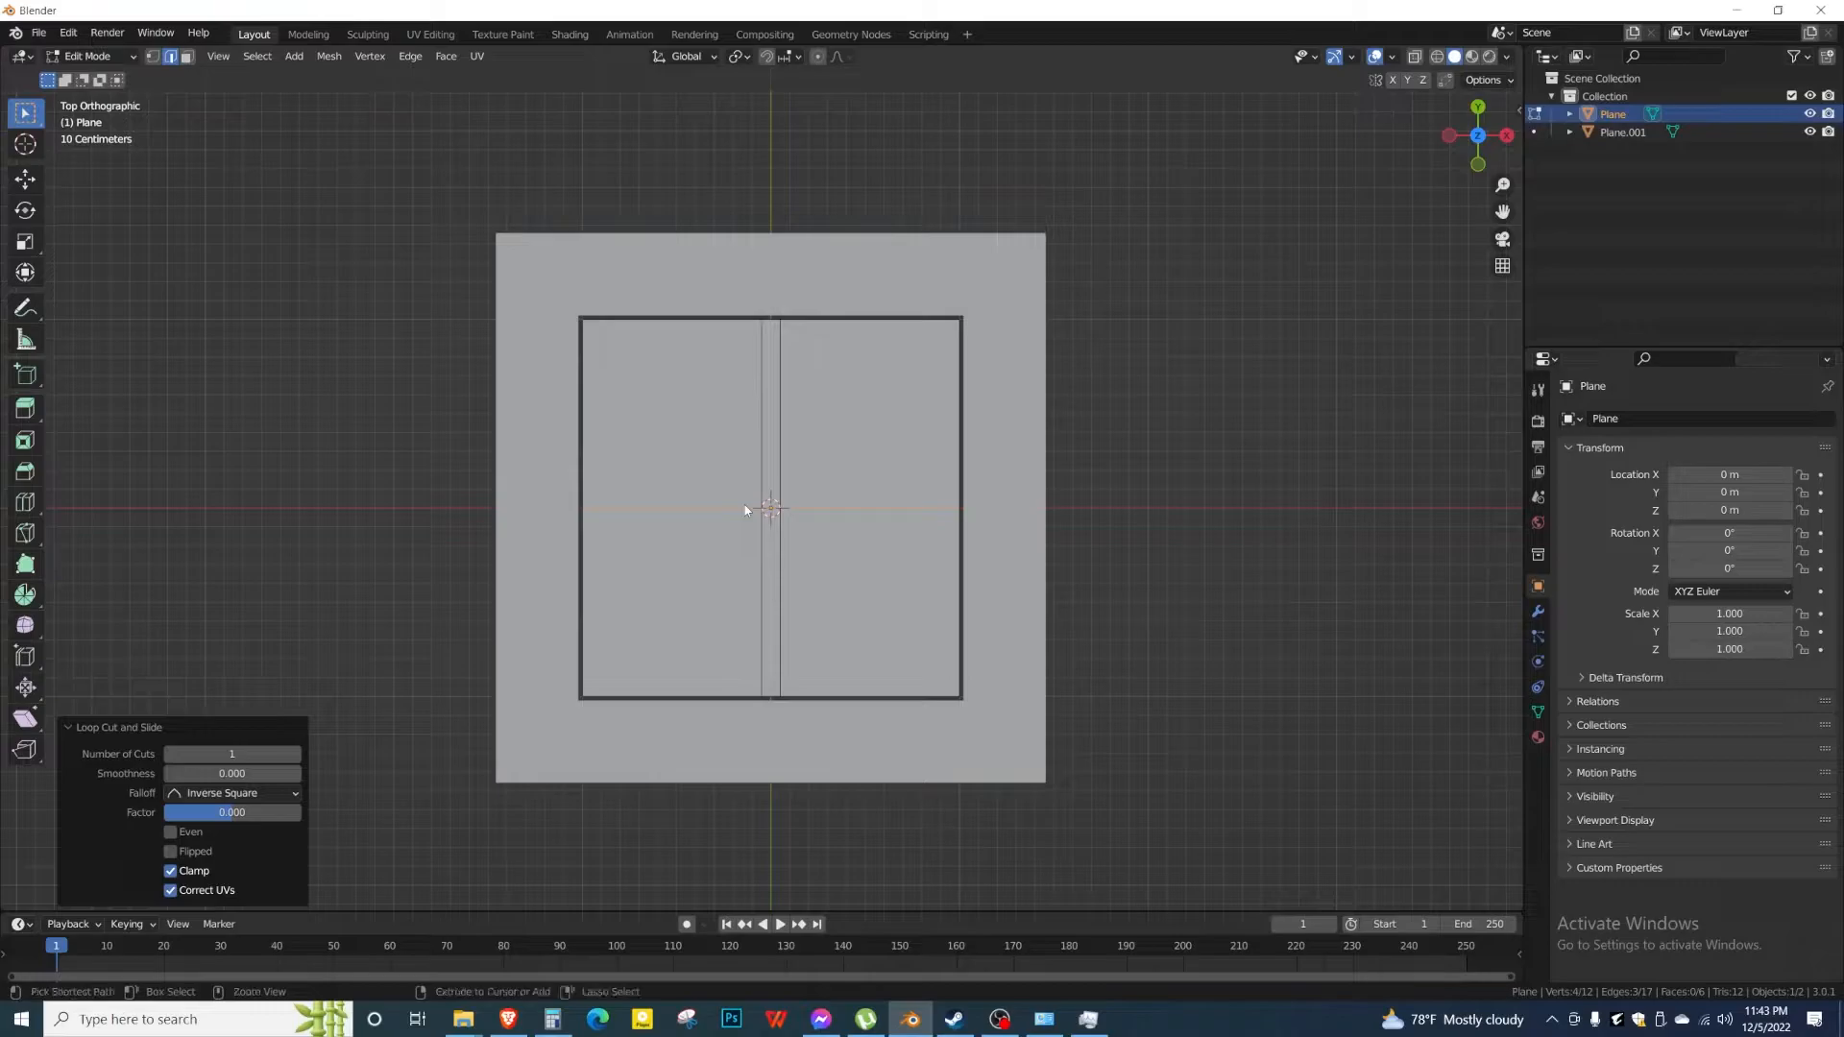
key(ctrl+b)
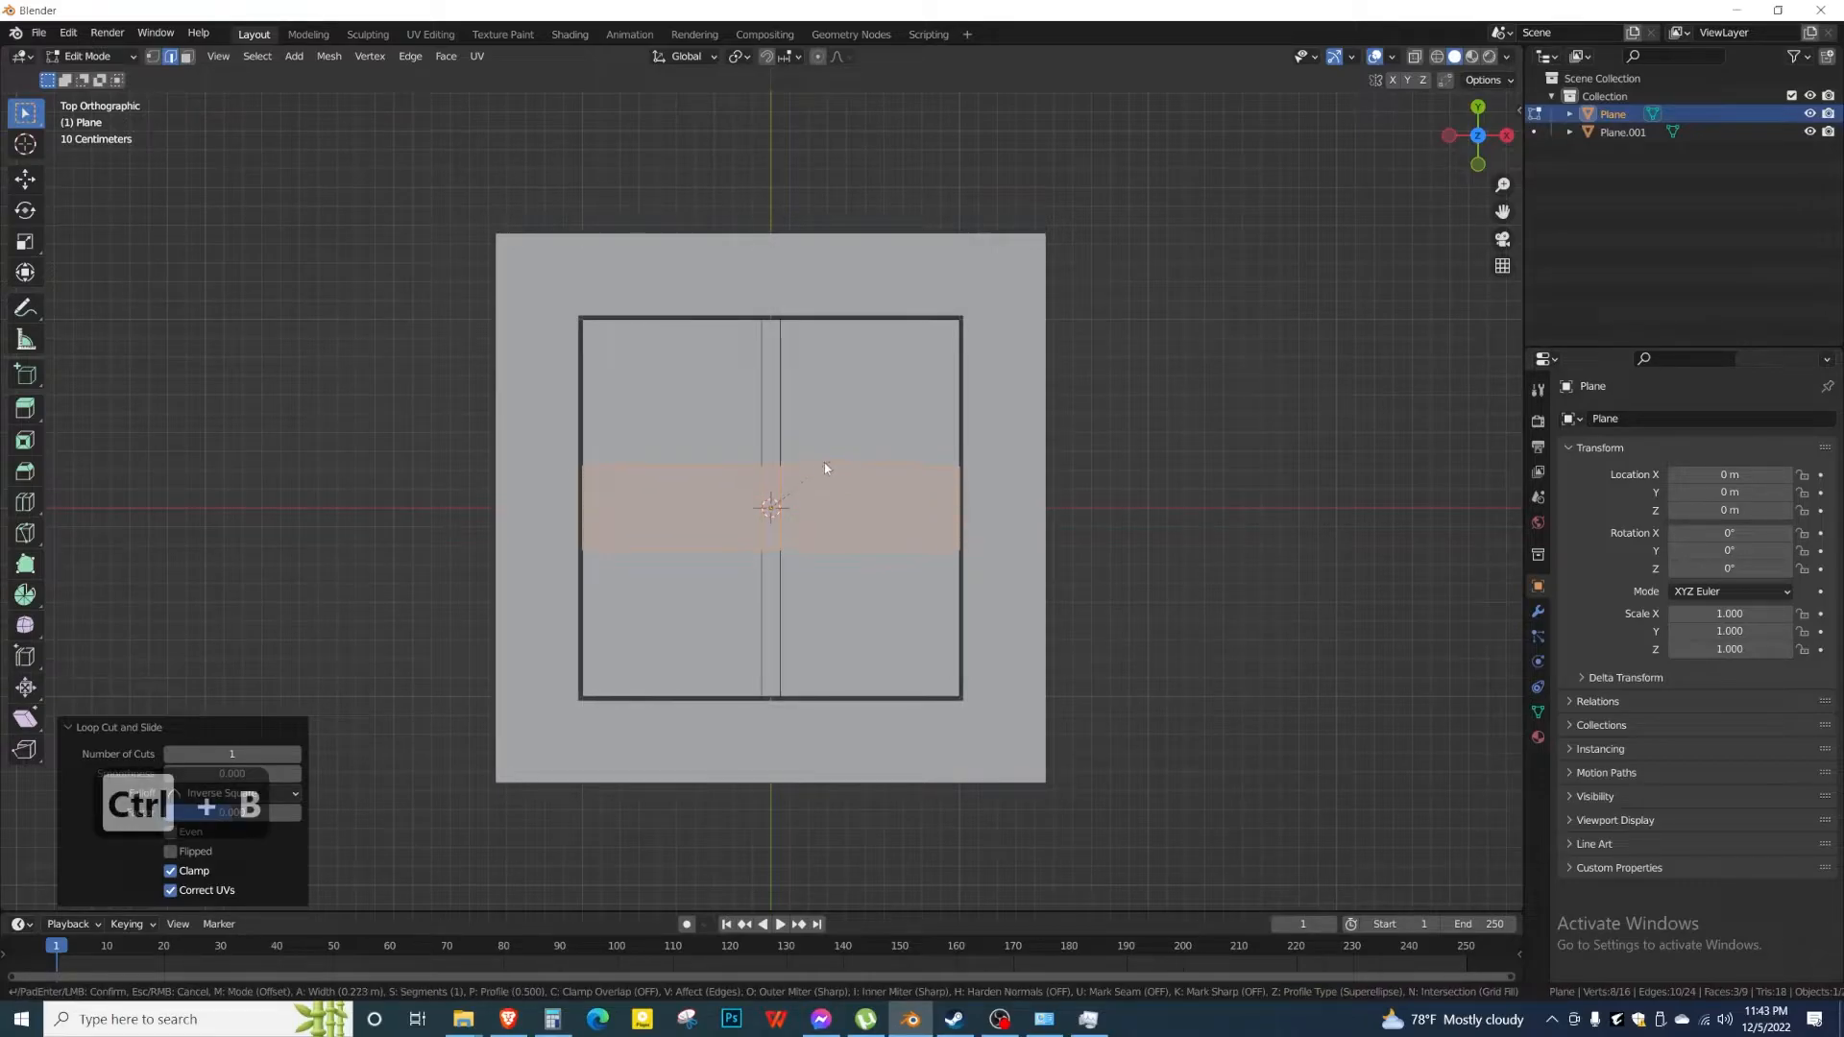
click(797, 480)
double_click(232, 622)
text(0.05)
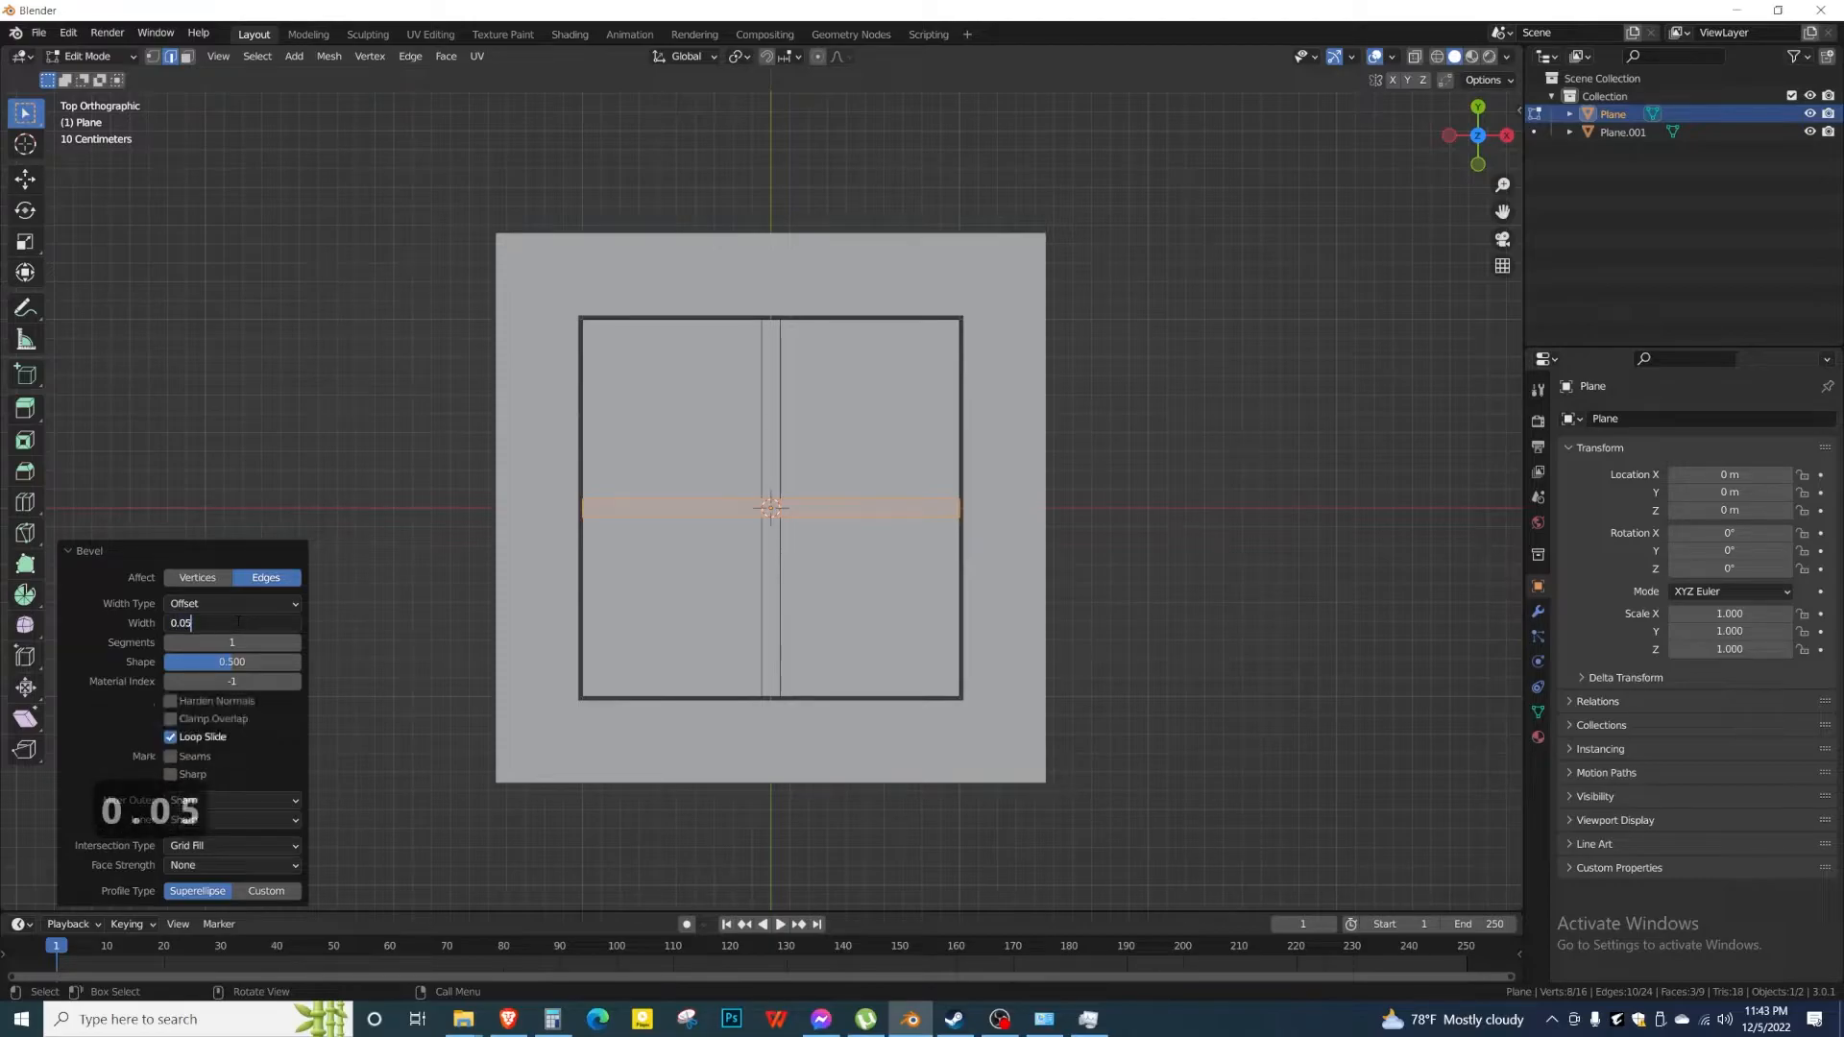
key(Return)
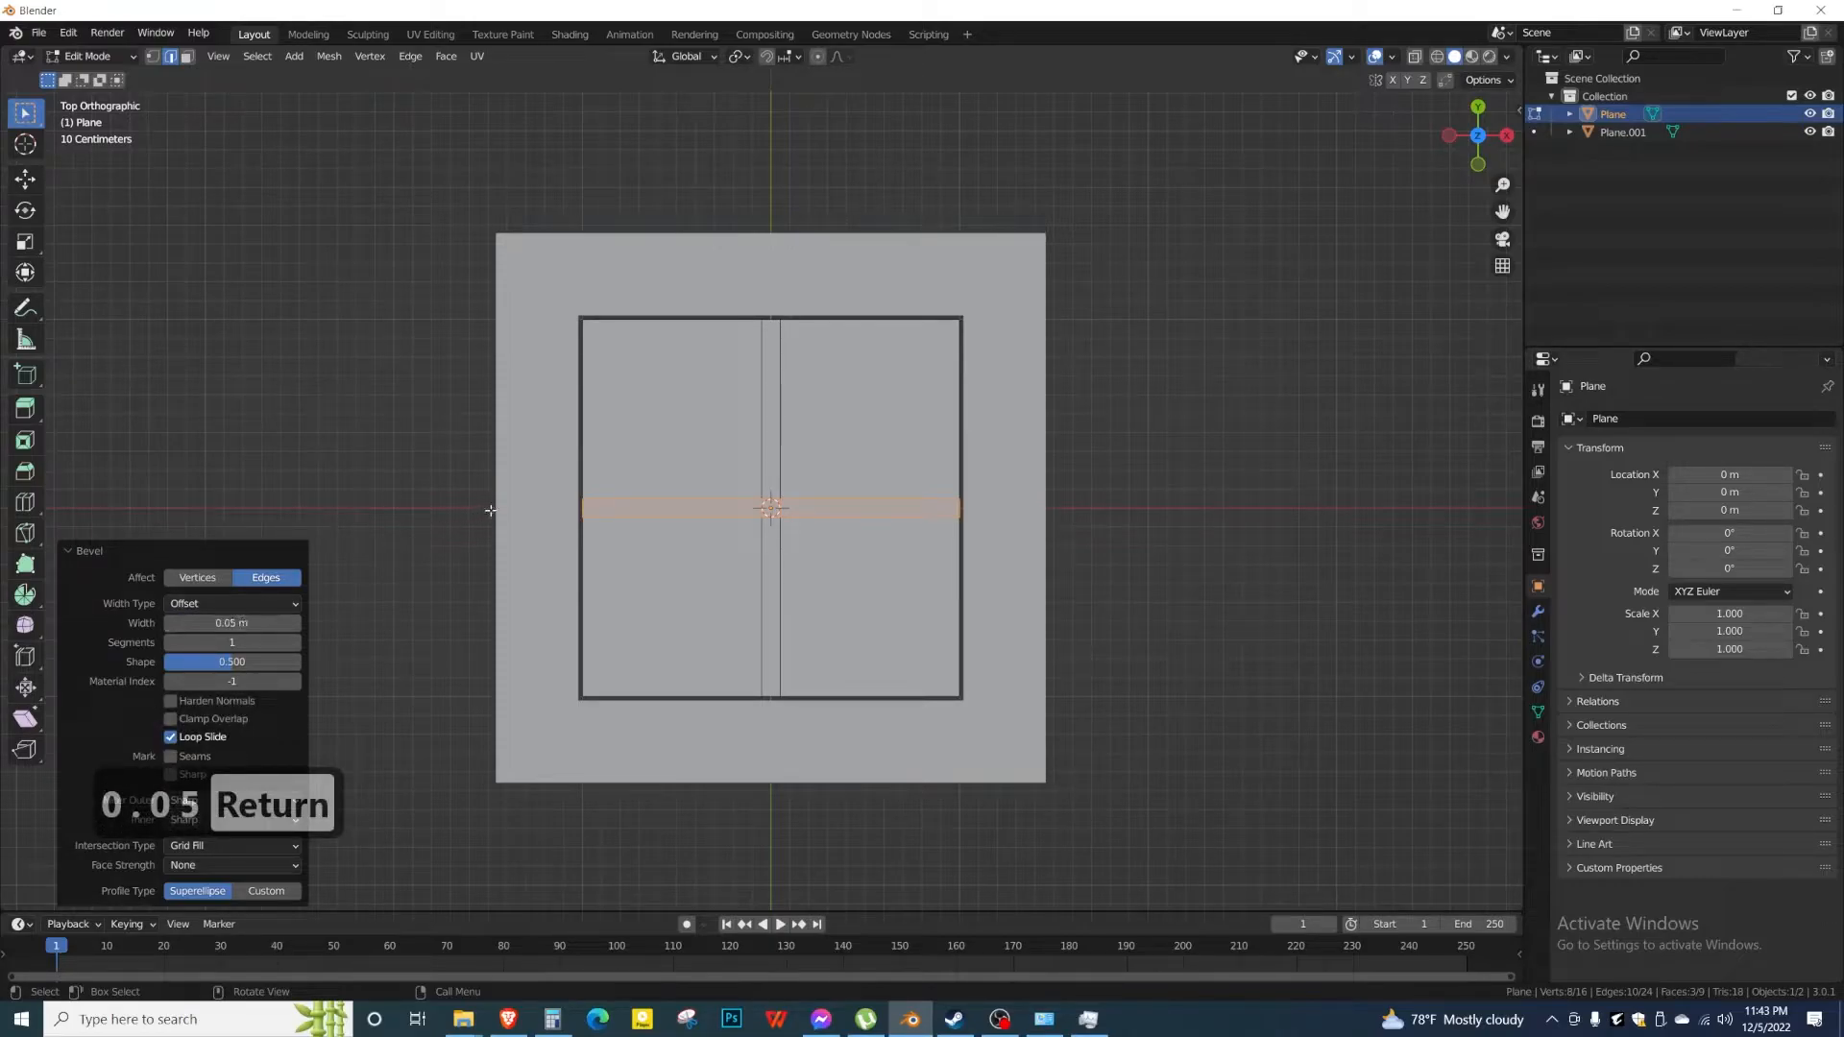
Select all faces of the cross-shaped strips on the inner plane and extrude them upward about 0.049 m.
shift+click(778, 418)
key(3)
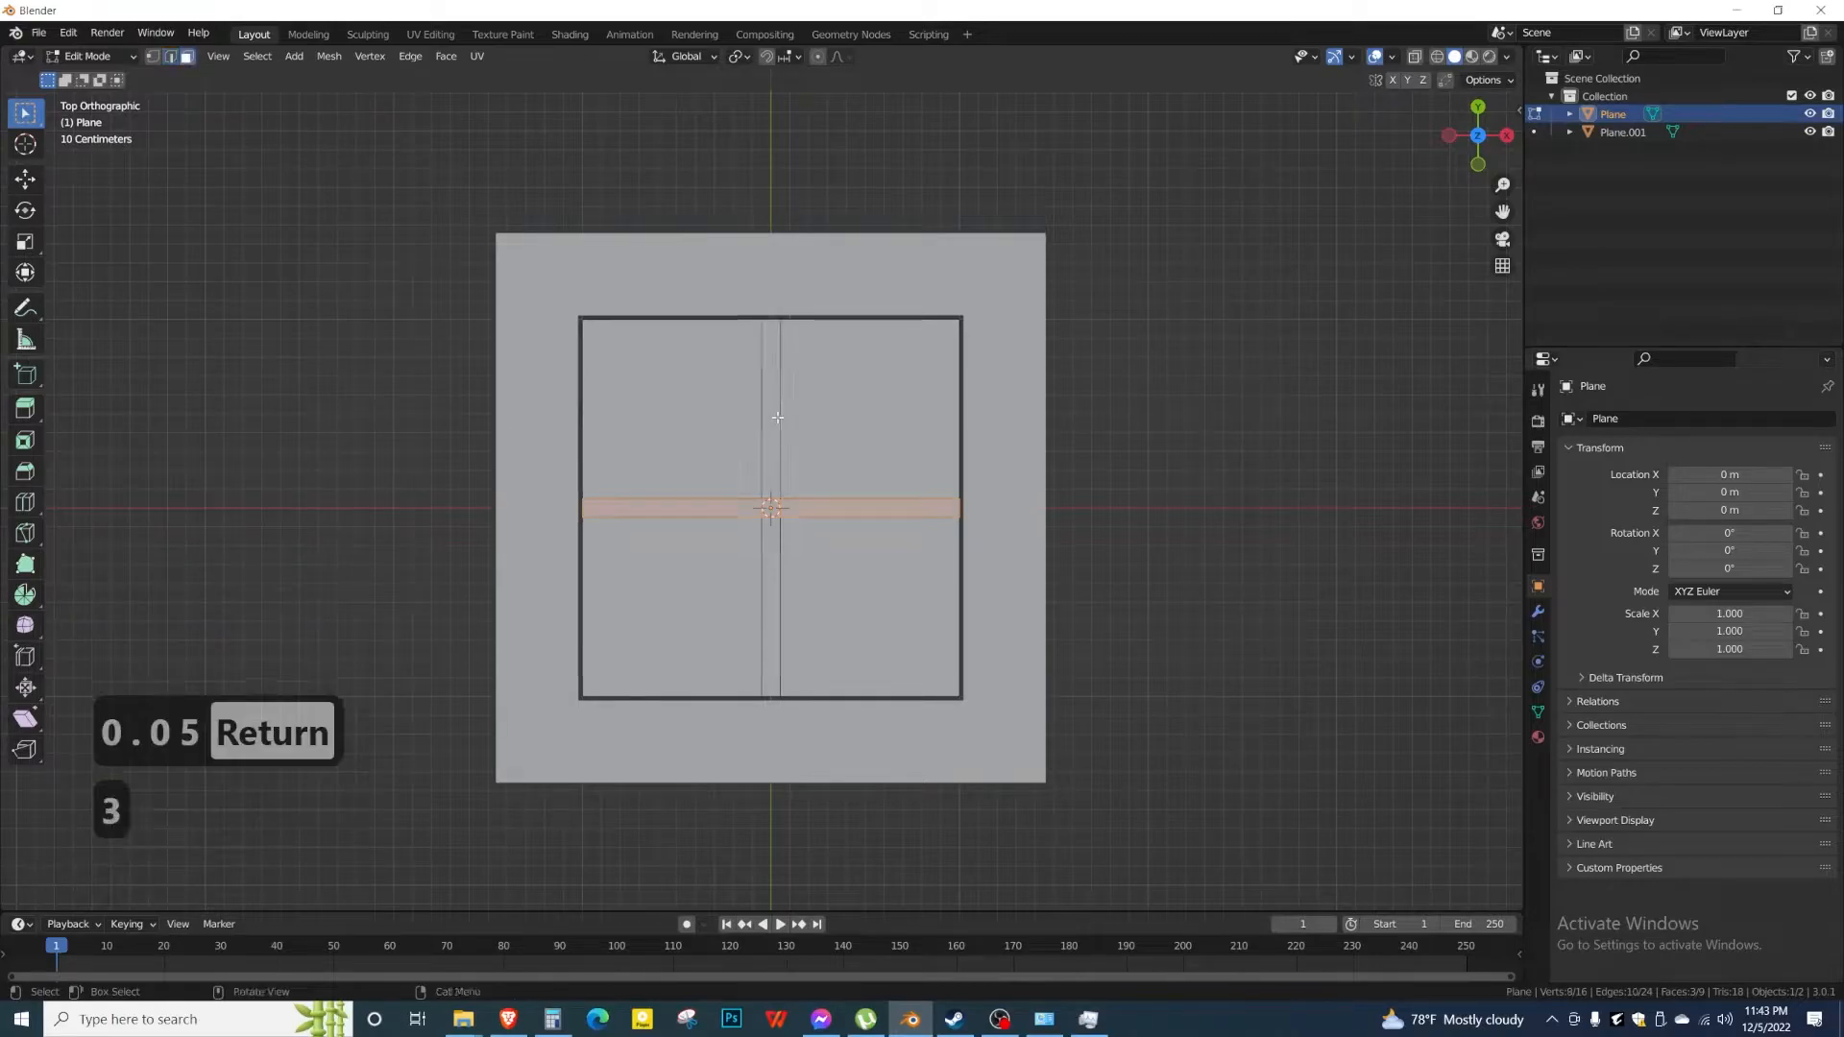
shift+click(774, 418)
shift+click(769, 589)
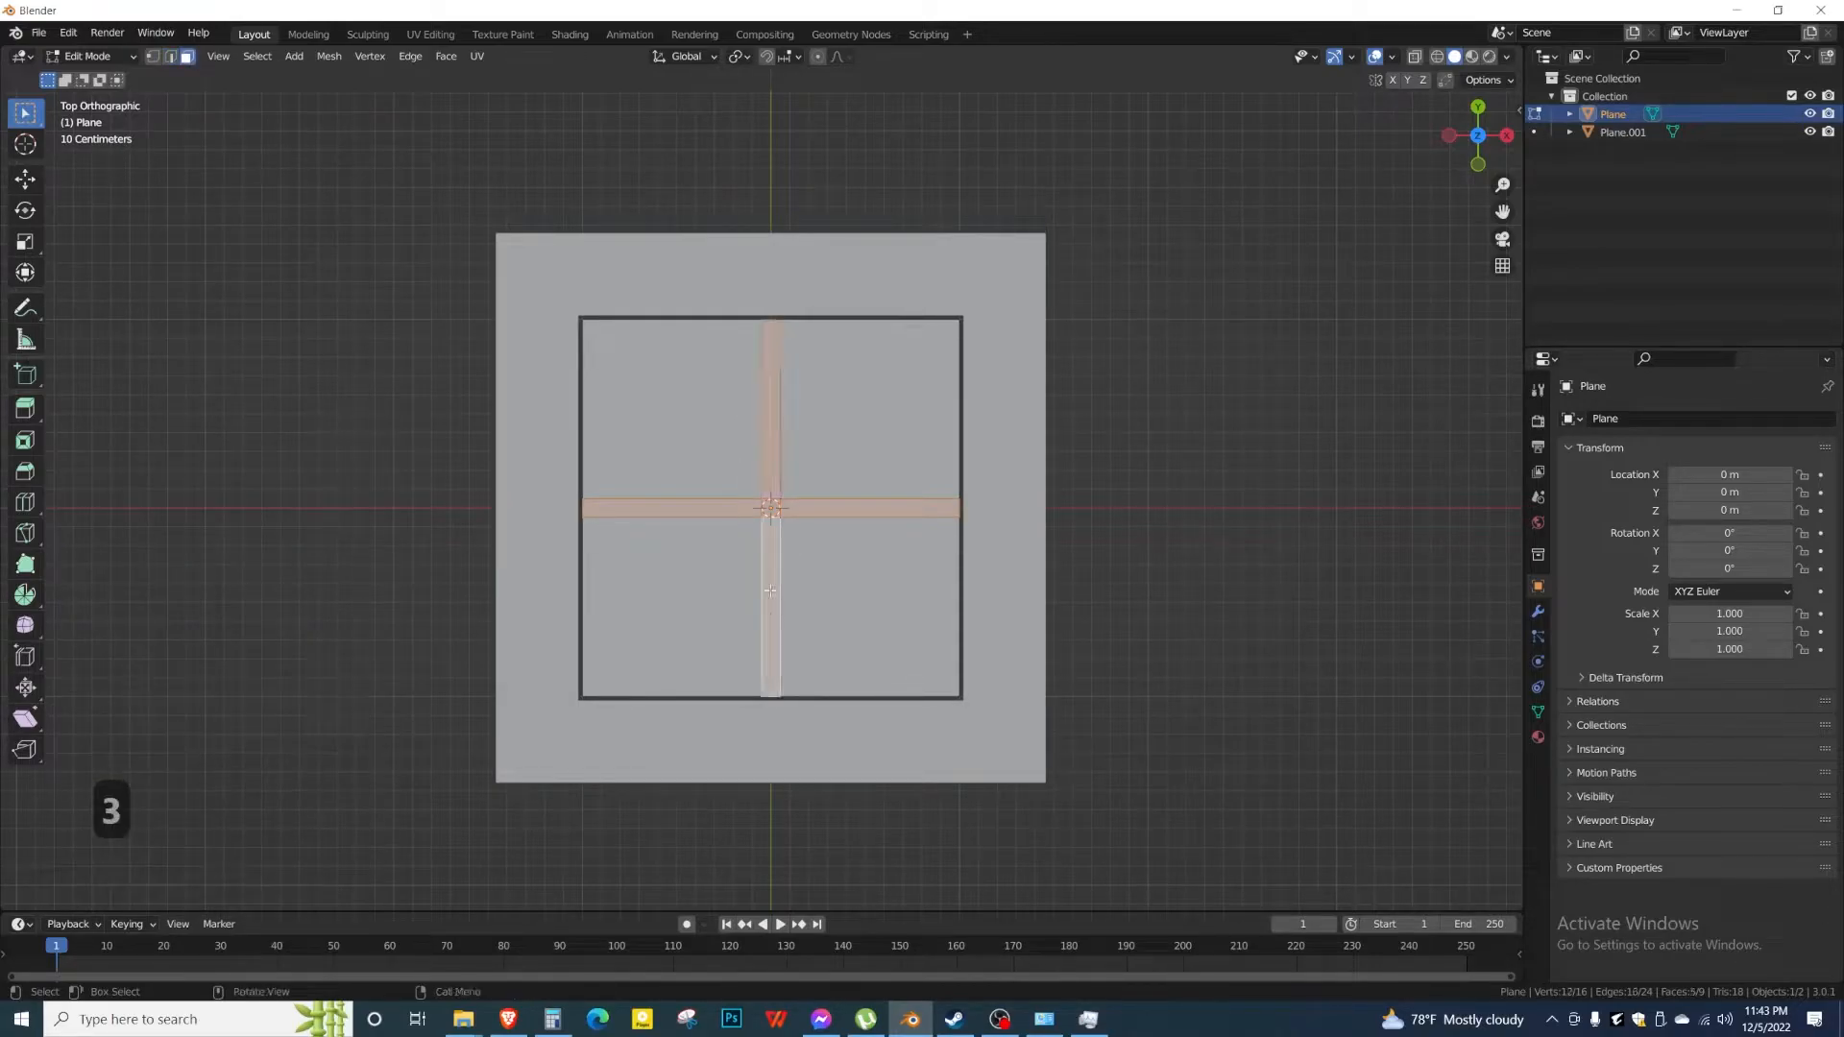
middle_drag(714, 617, 807, 535)
scroll(819, 543, up, 3)
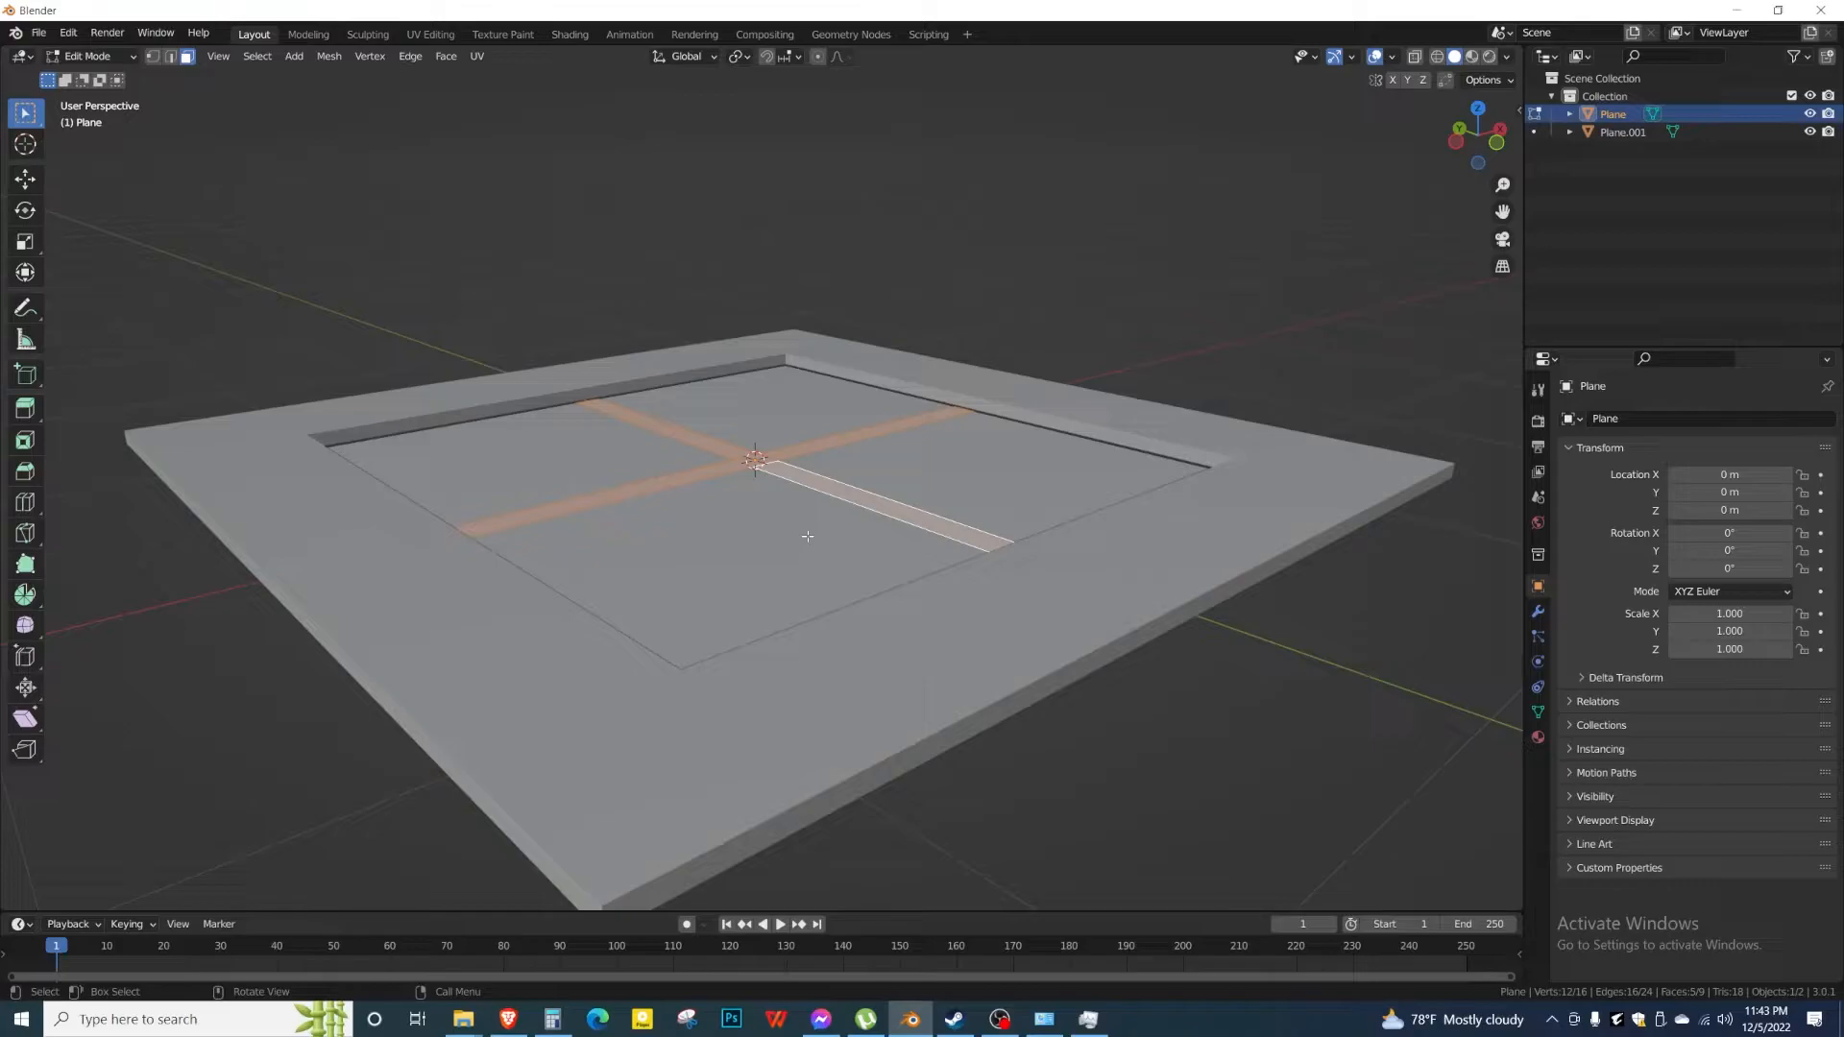
key(e)
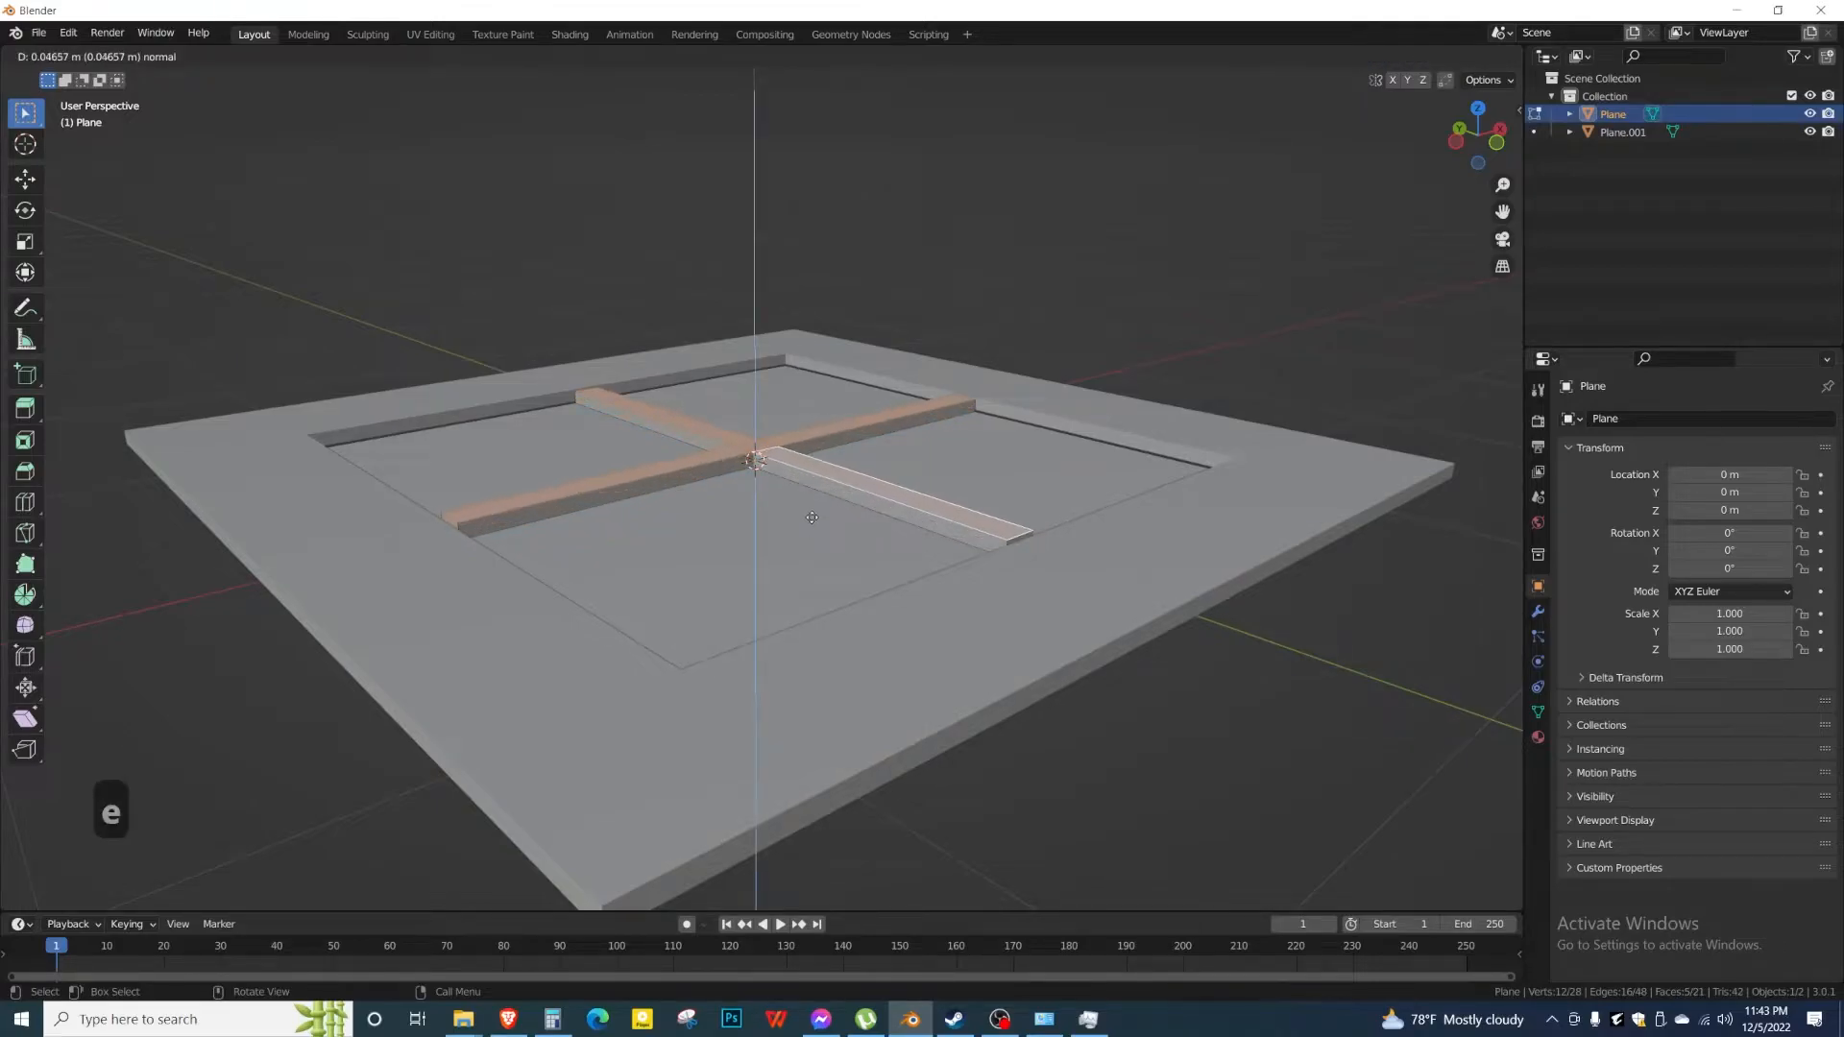
click(813, 515)
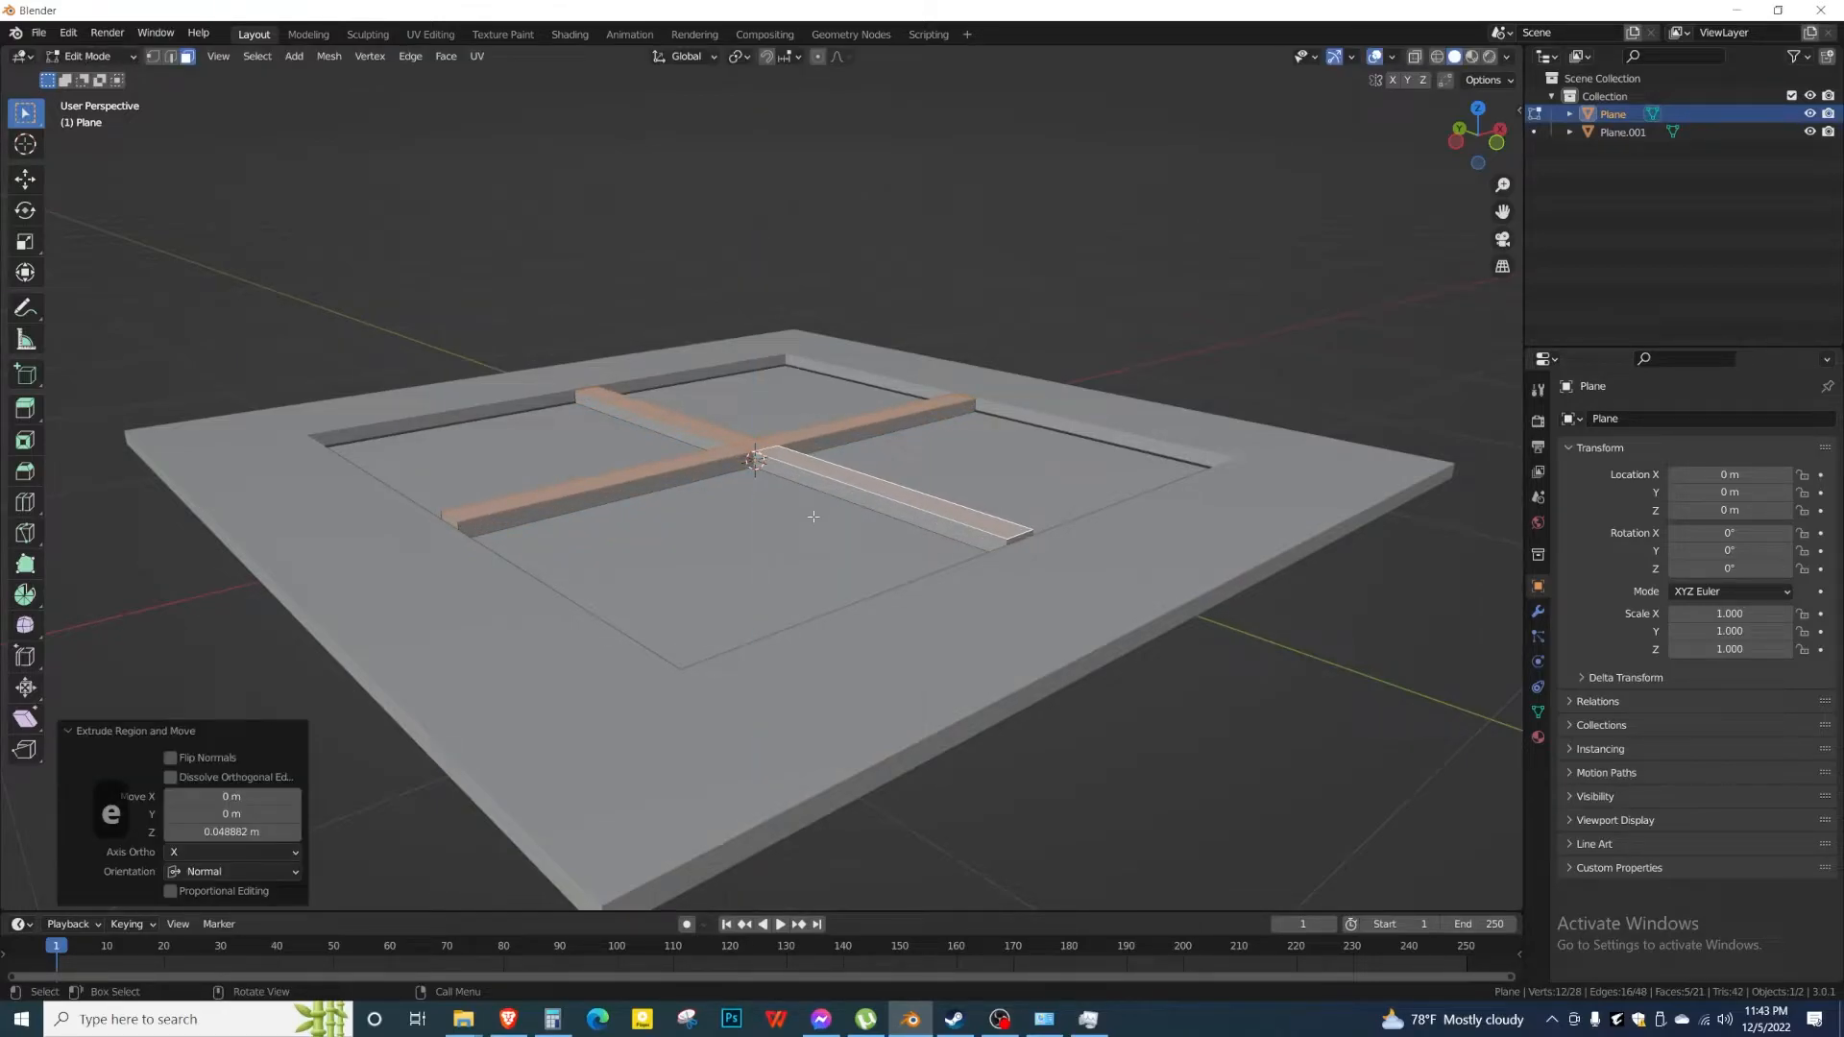
middle_drag(769, 531, 838, 483)
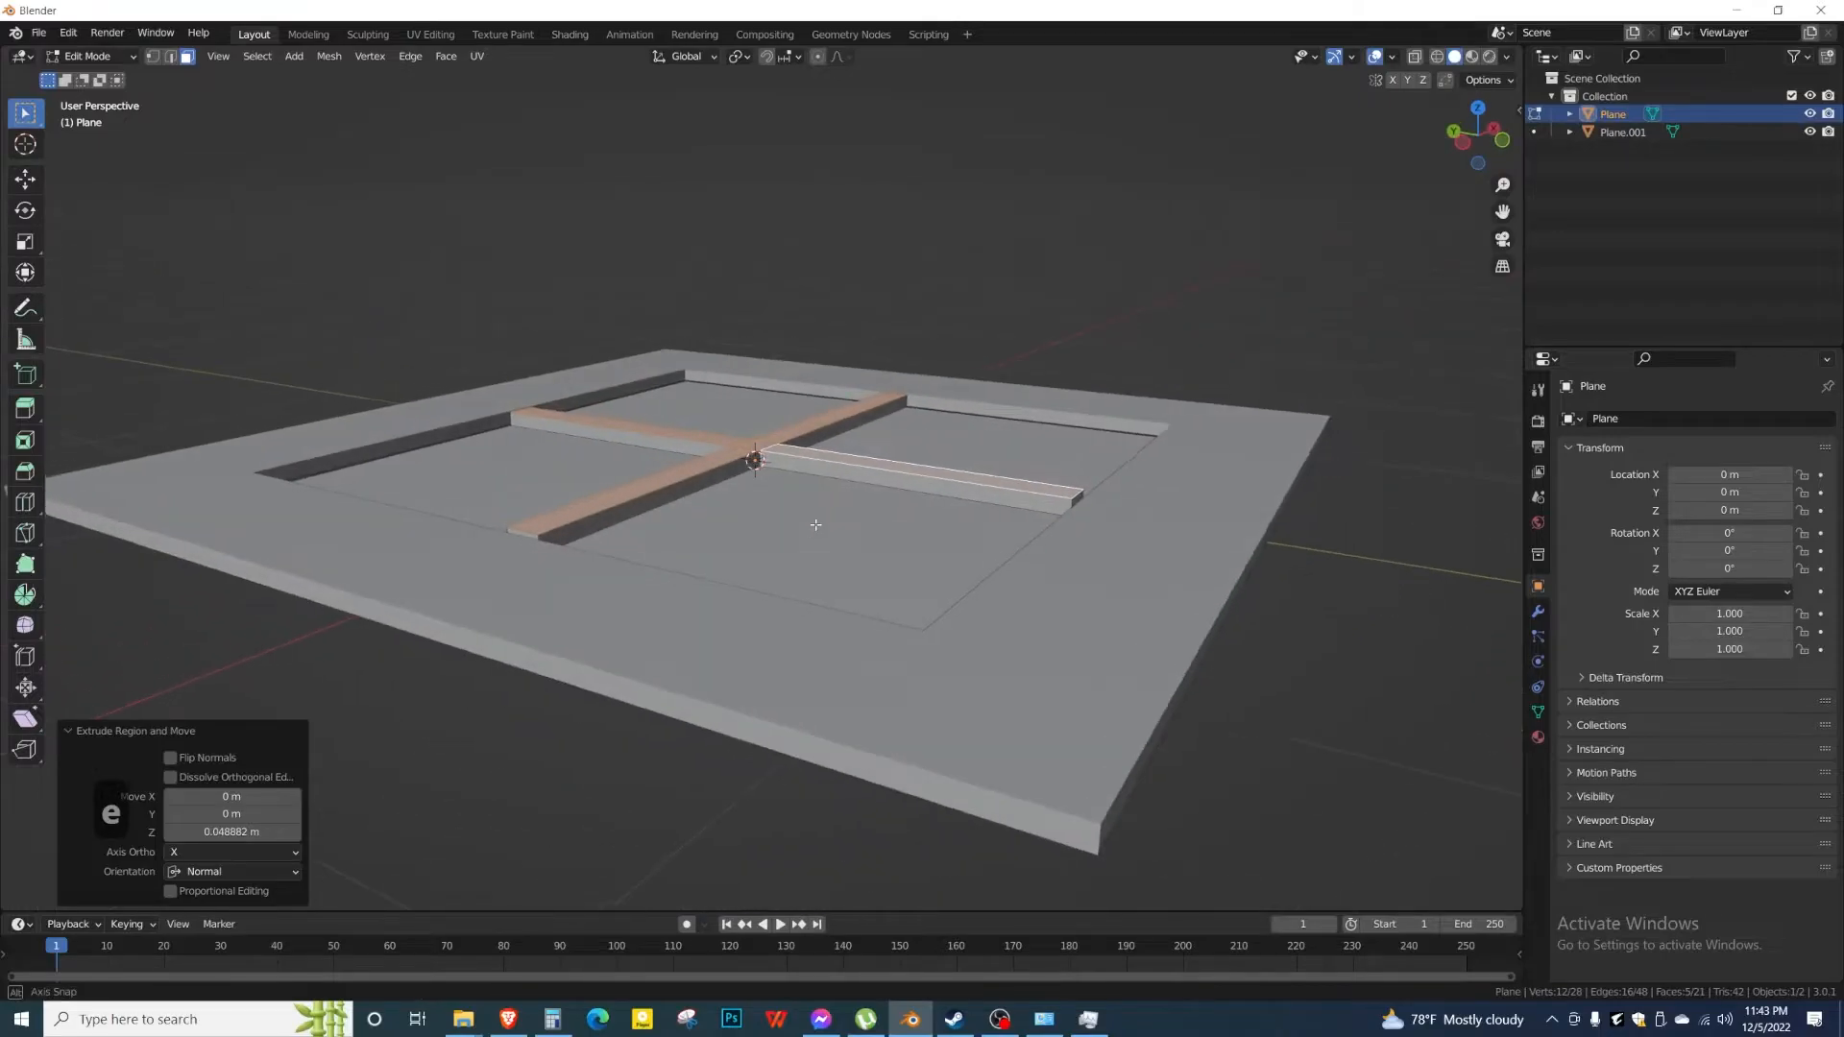
Add a new material to the inner plane and assign it to the top faces of the crossbars.
alt+shift+click(842, 474)
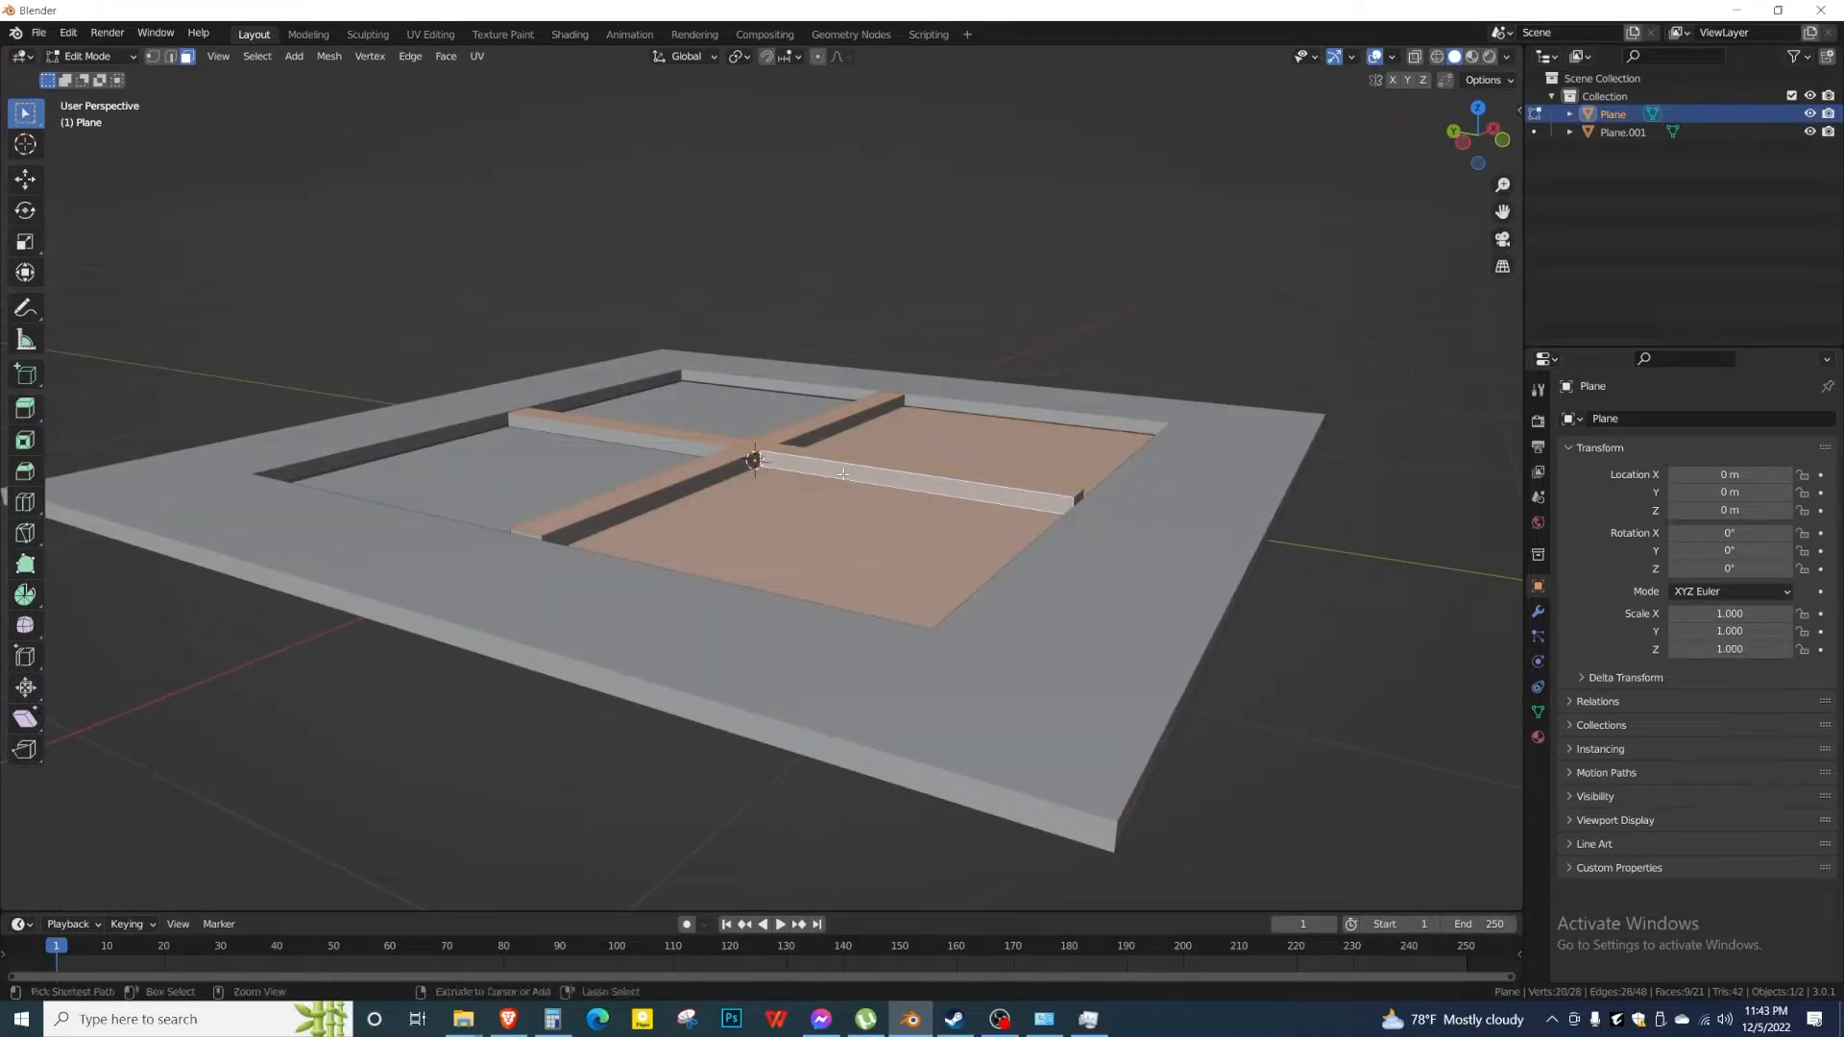
key(ctrl+z)
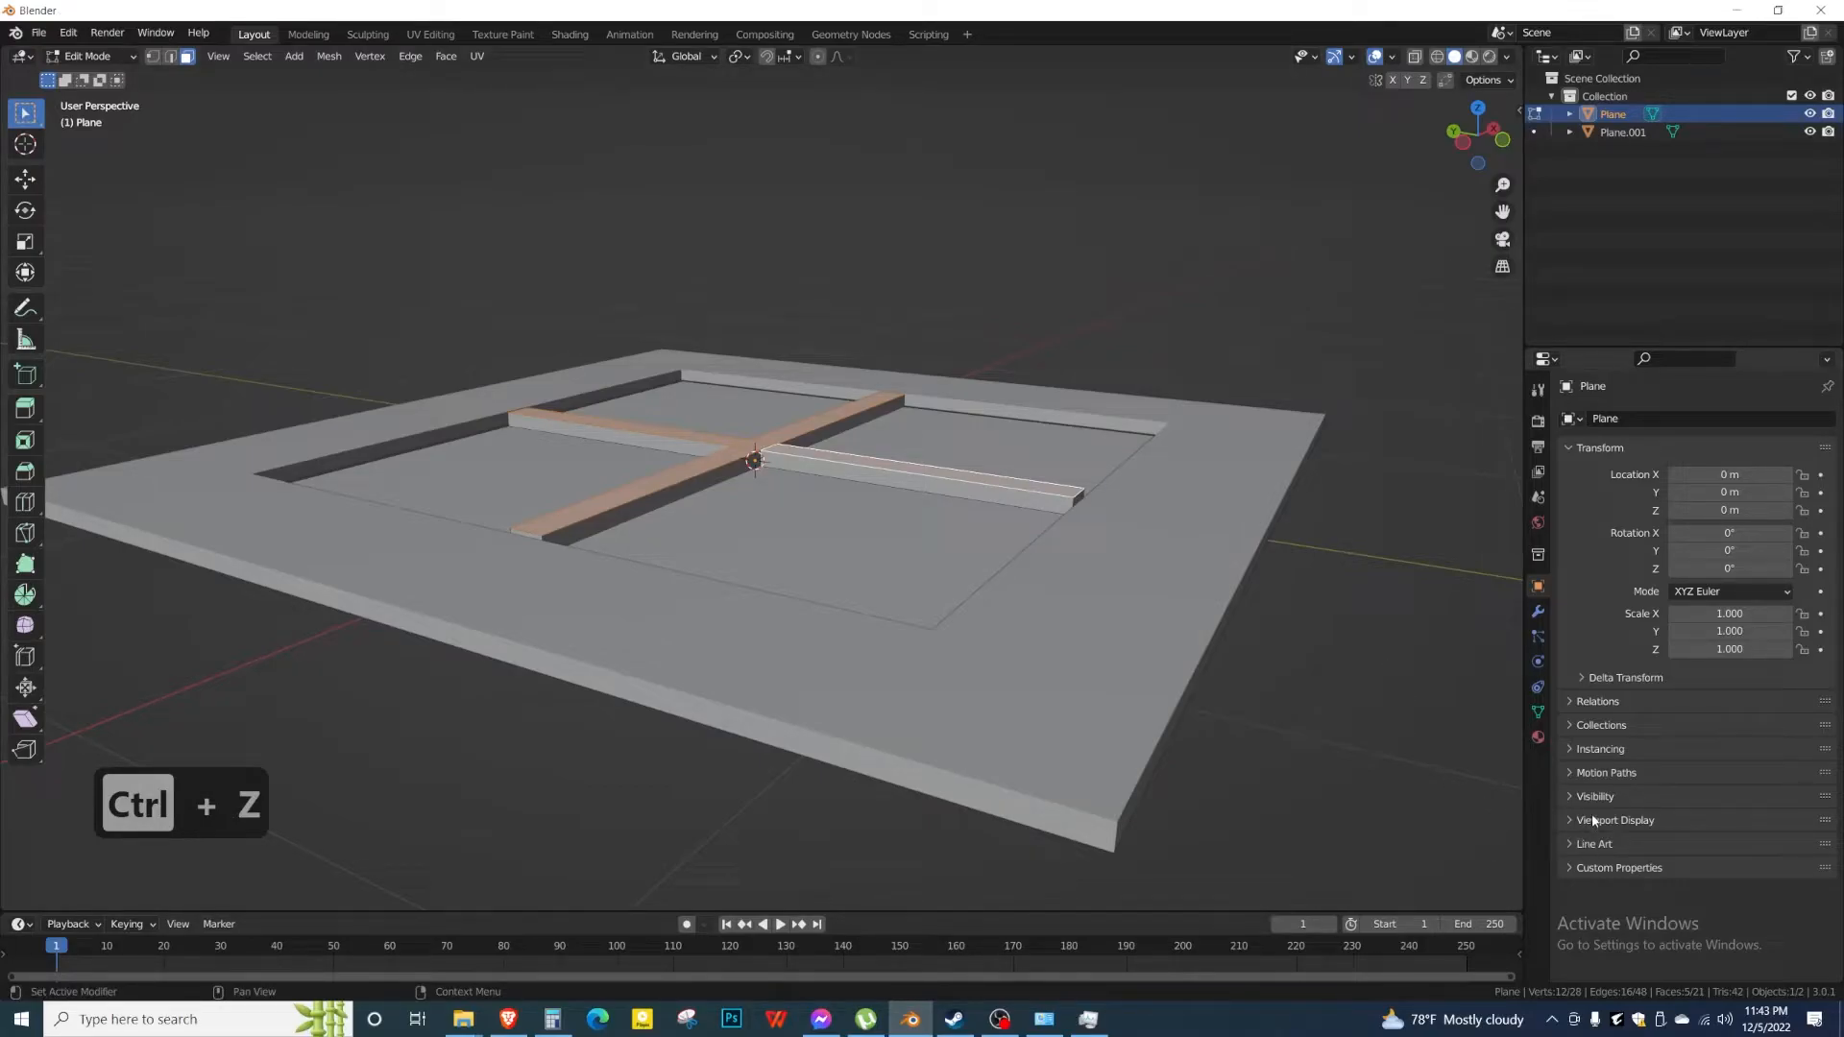
click(1543, 740)
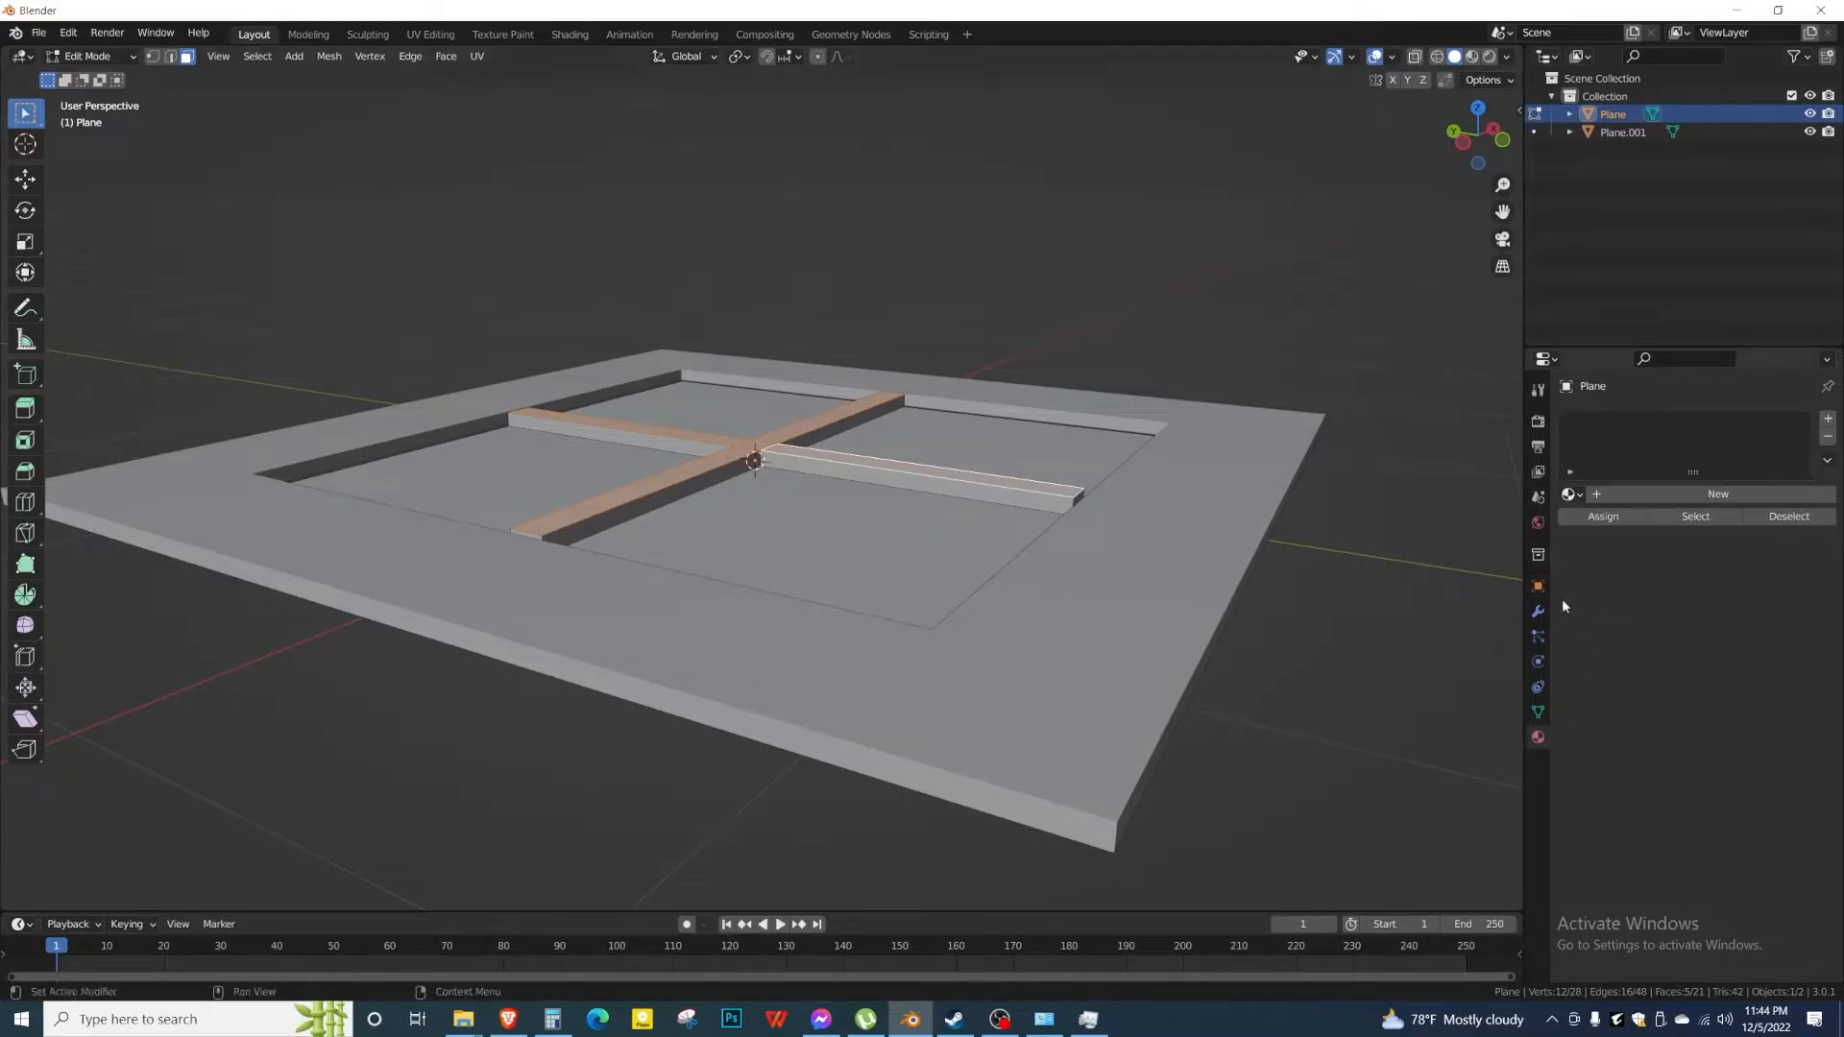
click(1653, 495)
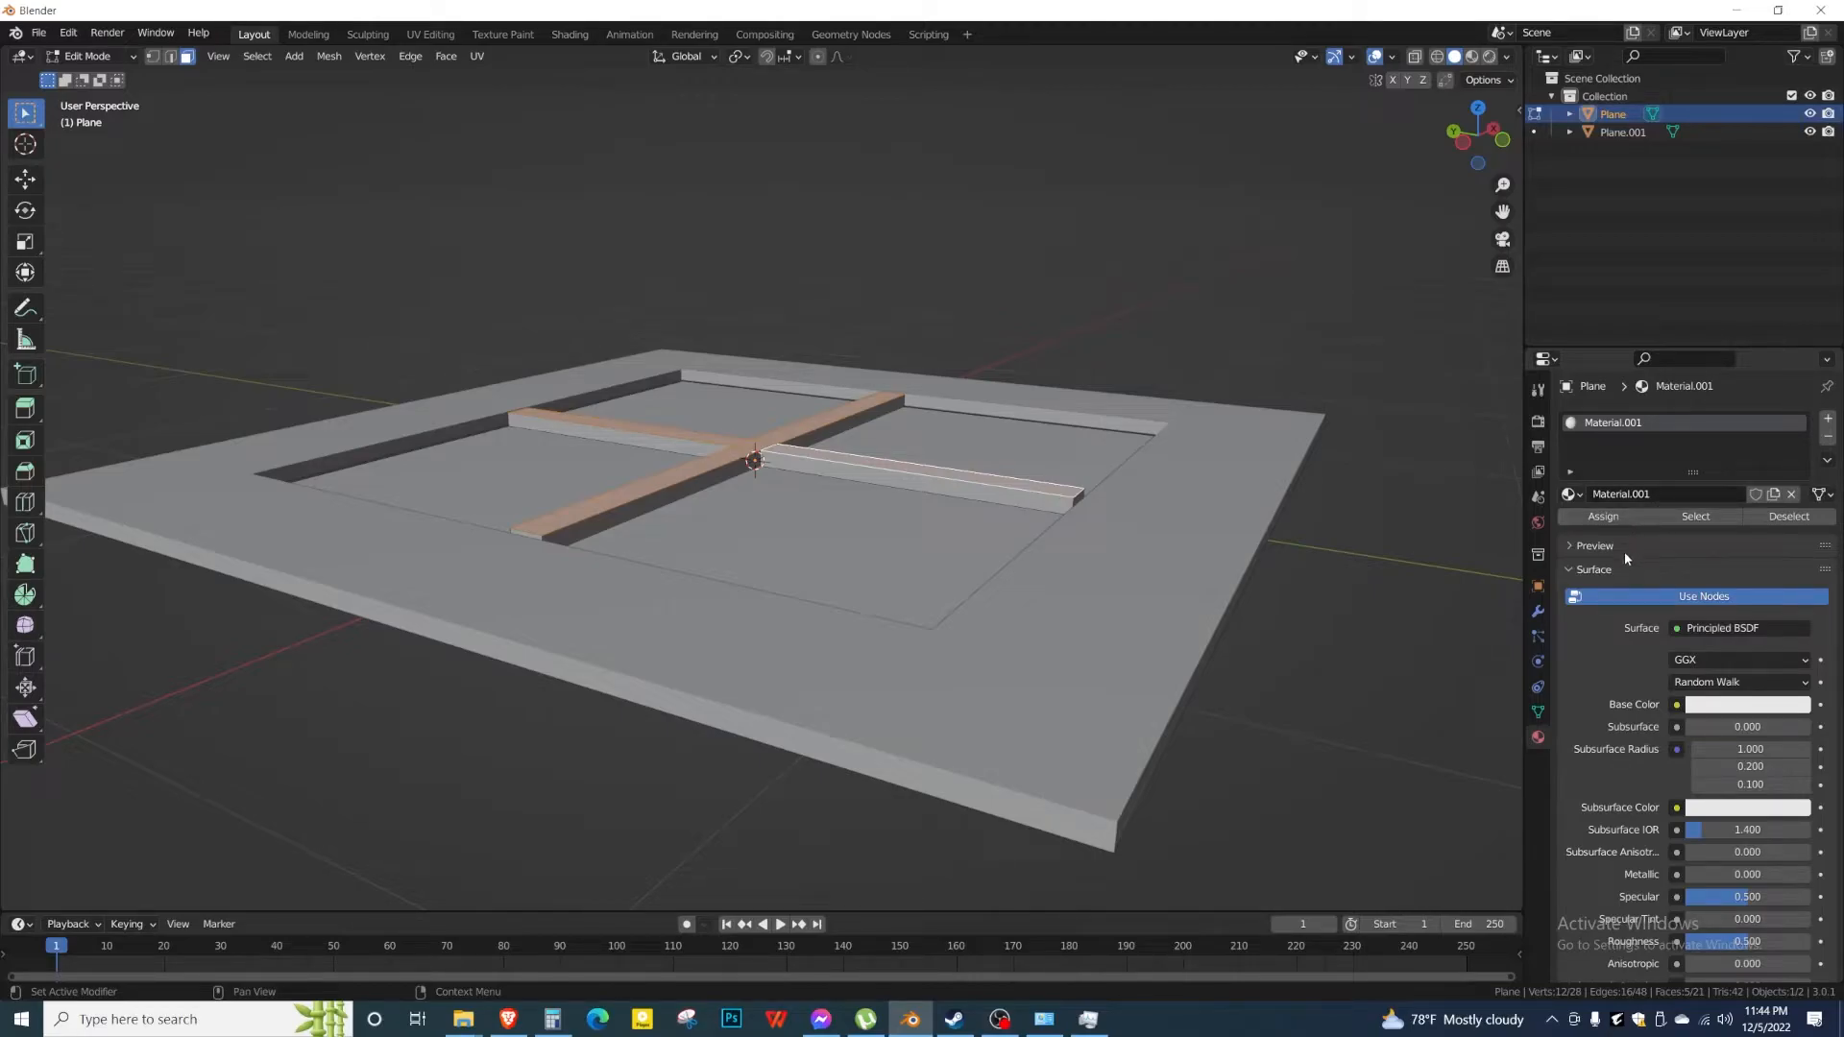
click(1601, 517)
Apply the wood material from the Sample Materials library in Material Library VX to the crossbars' top faces.
scroll(1684, 745, down, 12)
scroll(1683, 768, down, 3)
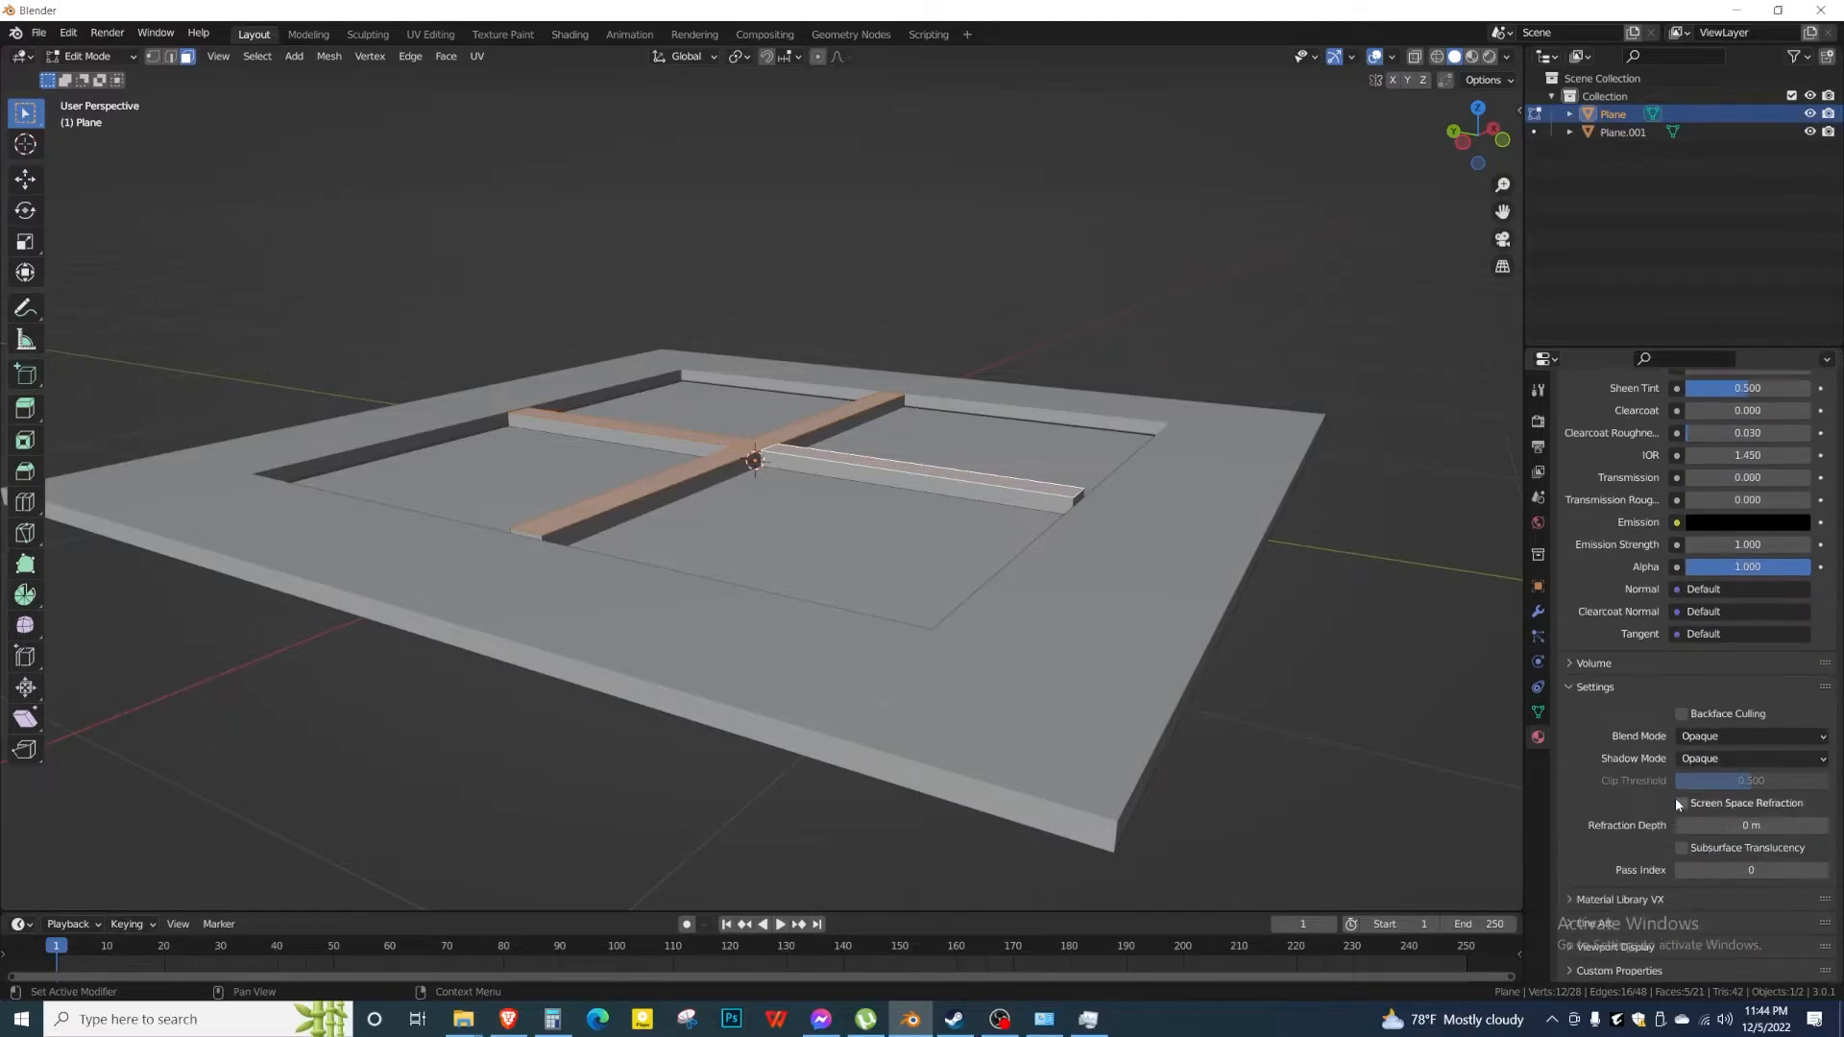
click(1630, 900)
scroll(1632, 902, down, 5)
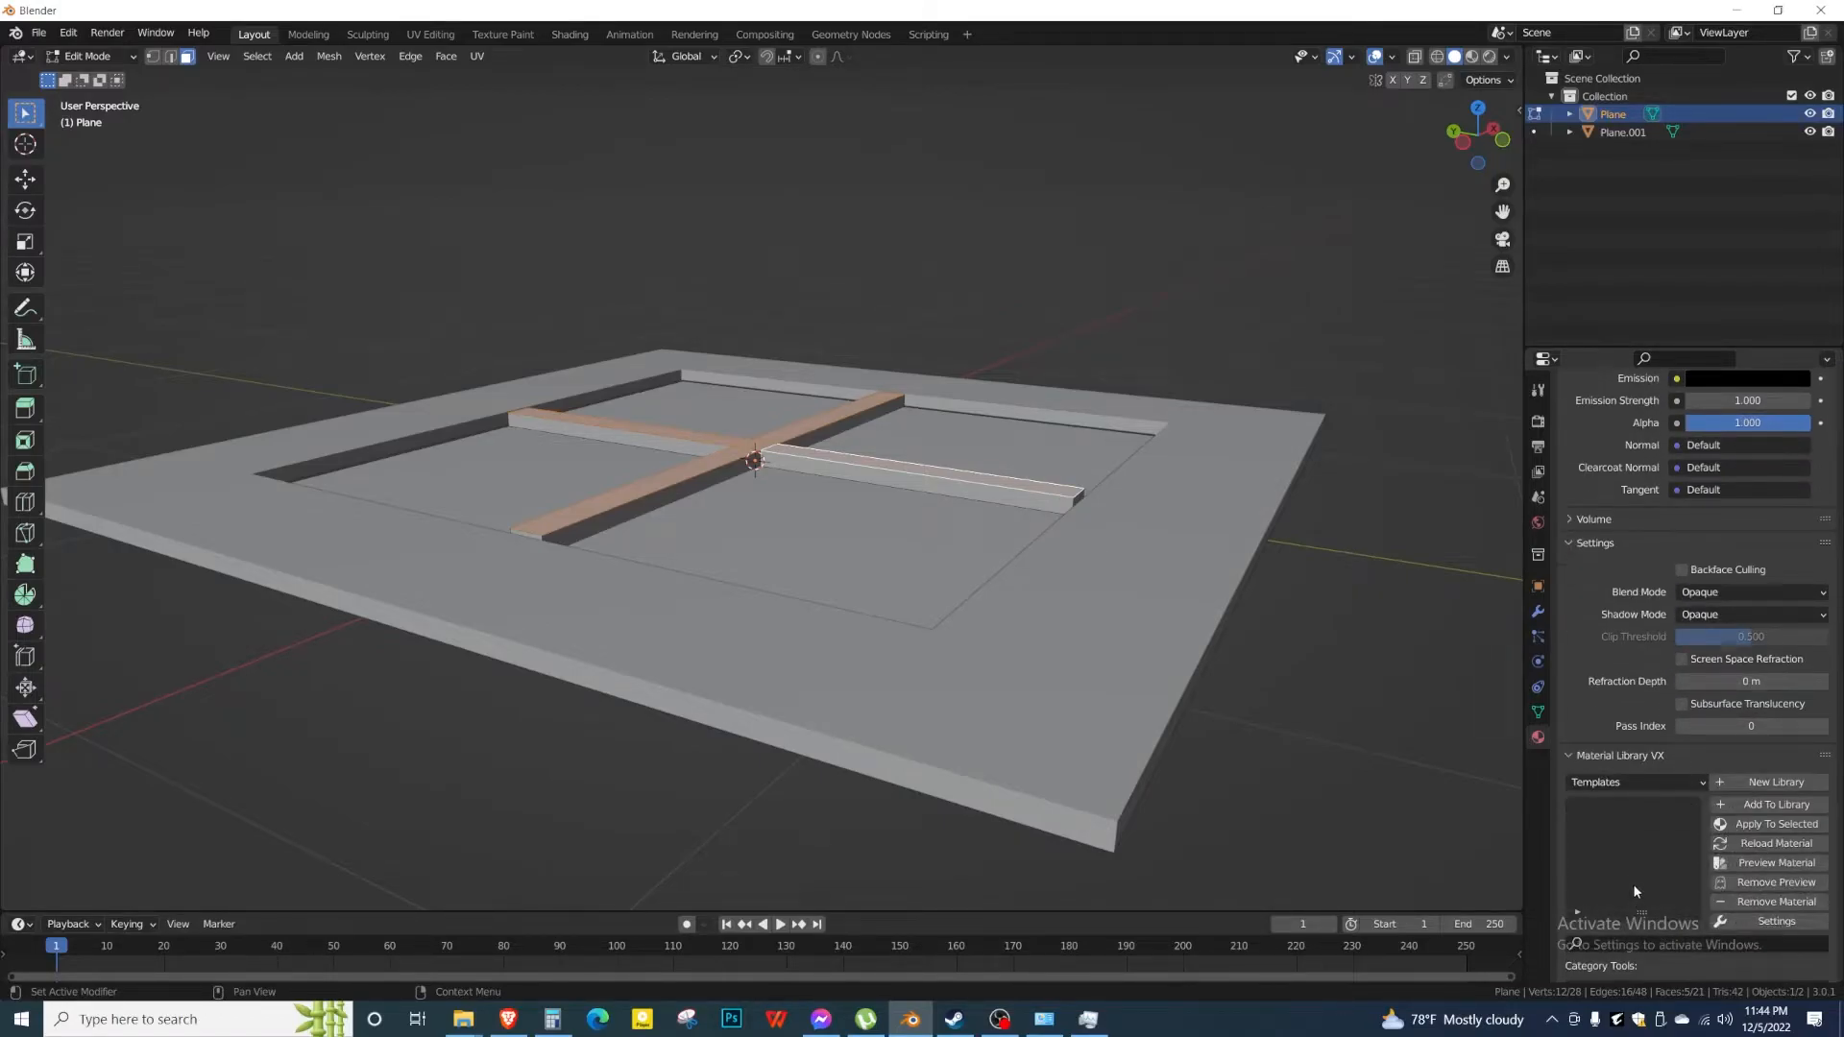
click(1597, 783)
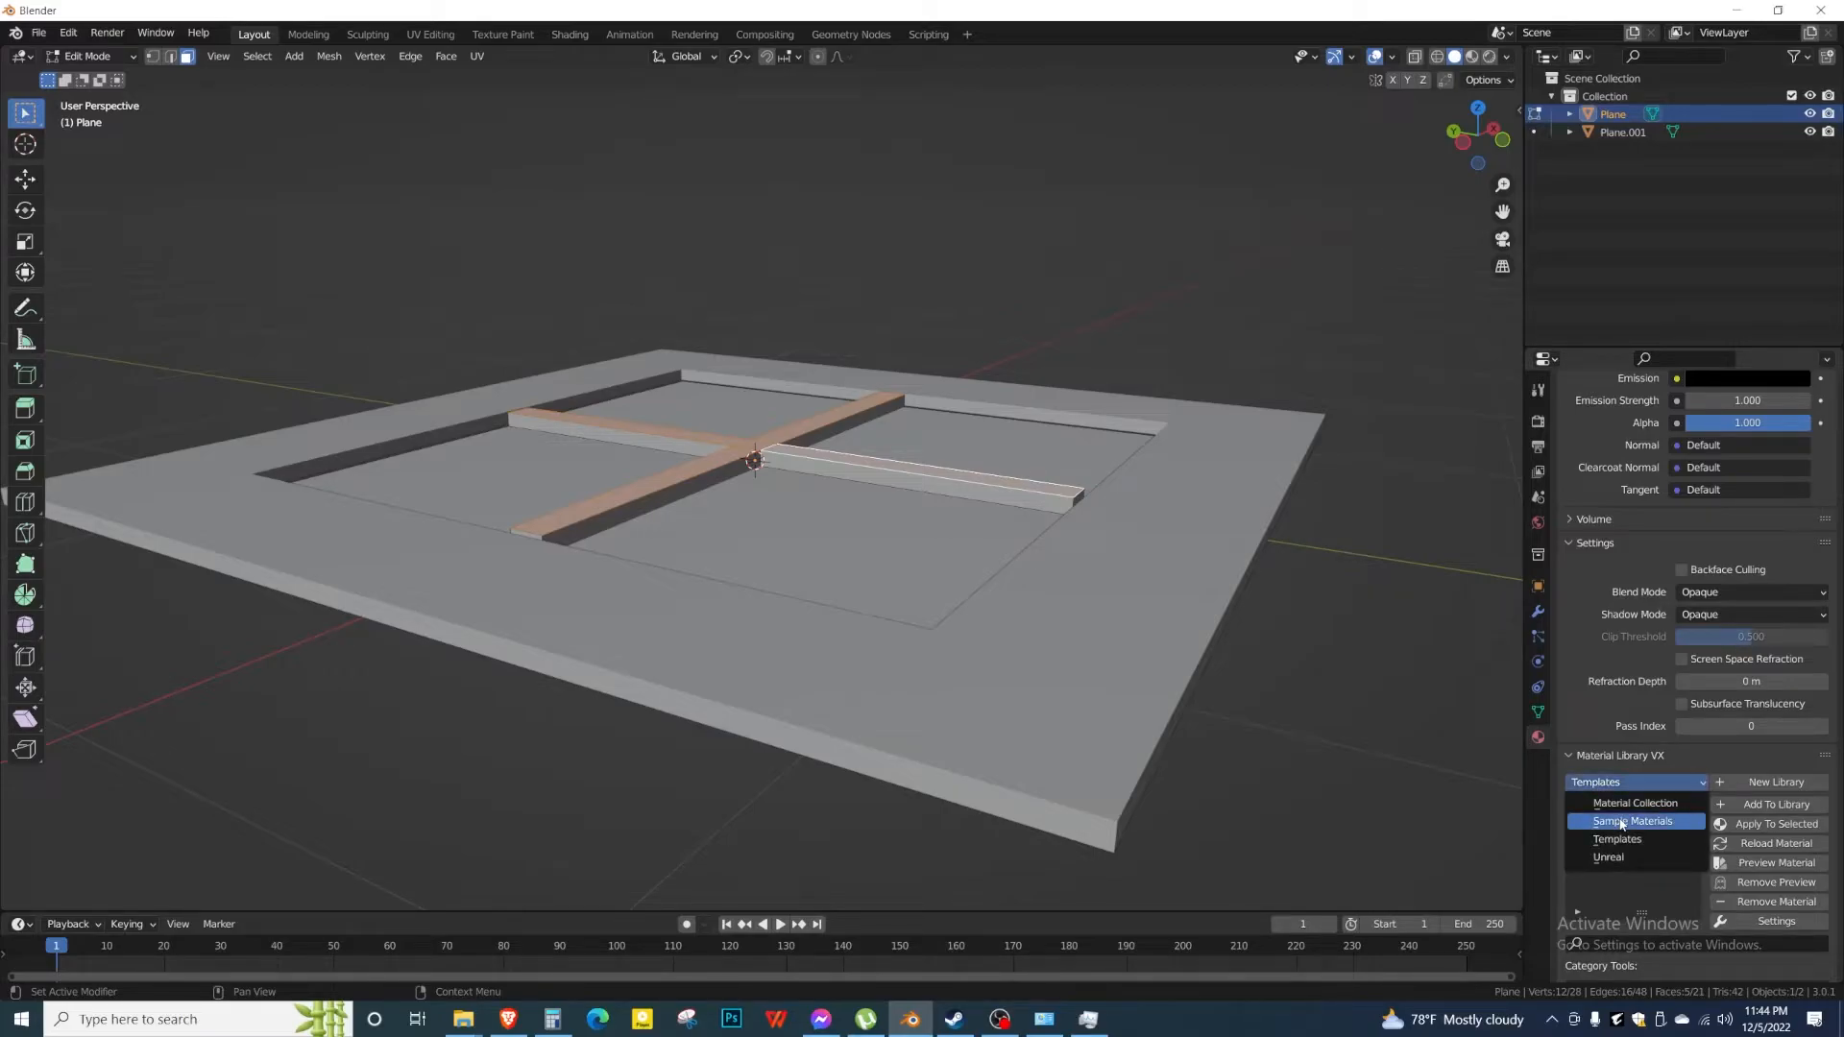
click(1621, 823)
scroll(1633, 855, down, 10)
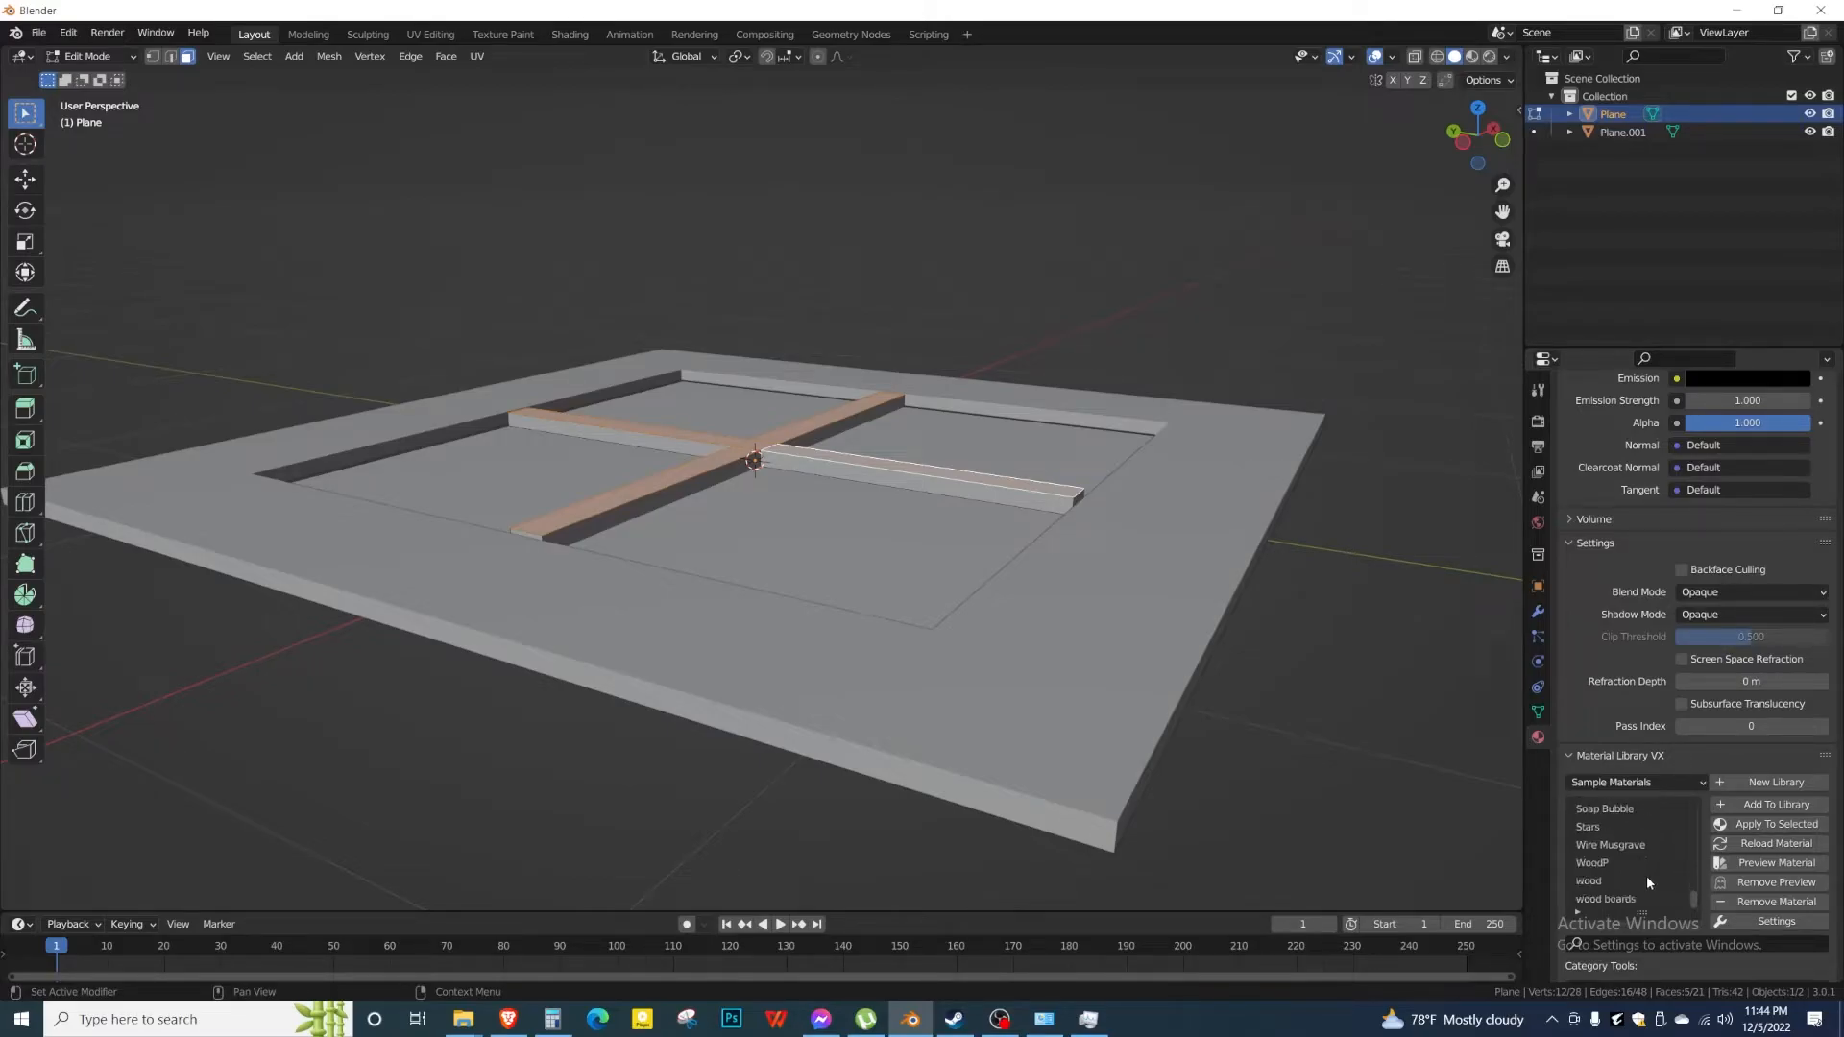
click(1599, 883)
click(1801, 827)
Select the side faces of the crossbars and assign the wood material to them.
middle_drag(794, 482, 816, 488)
scroll(817, 488, up, 5)
click(785, 468)
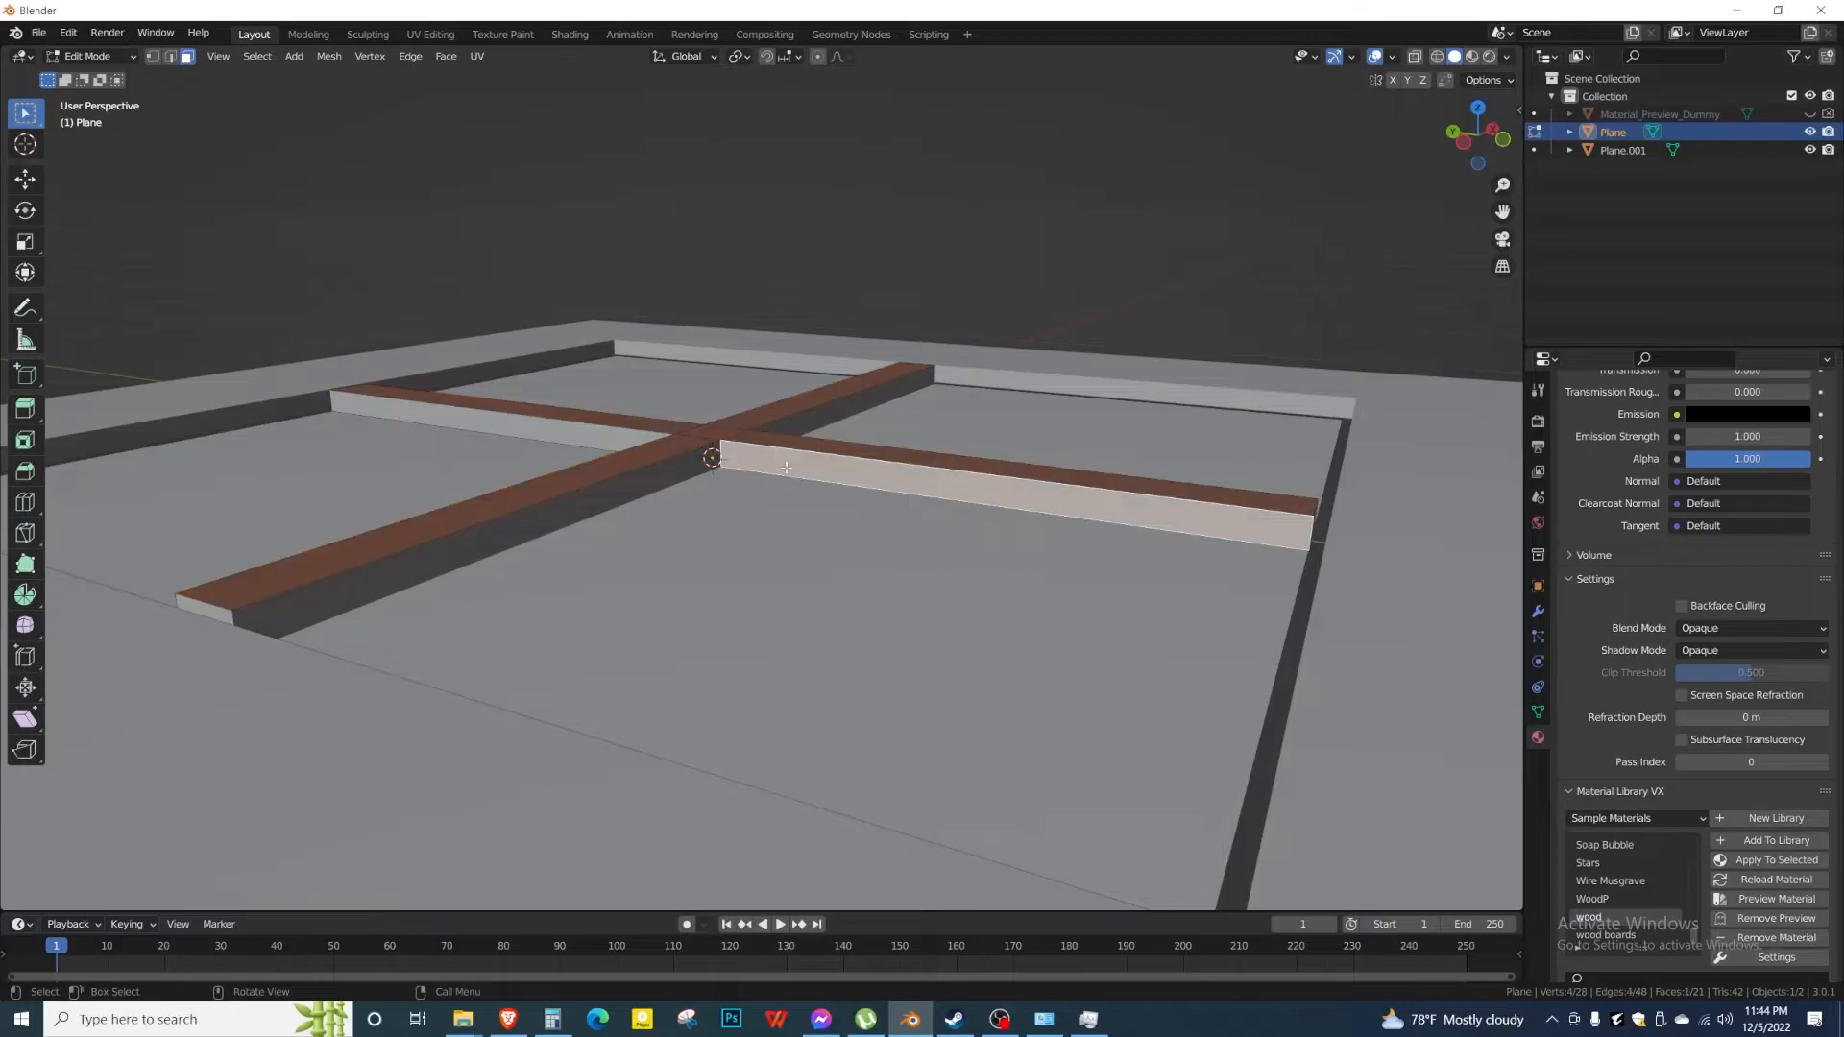
key(ctrl+l)
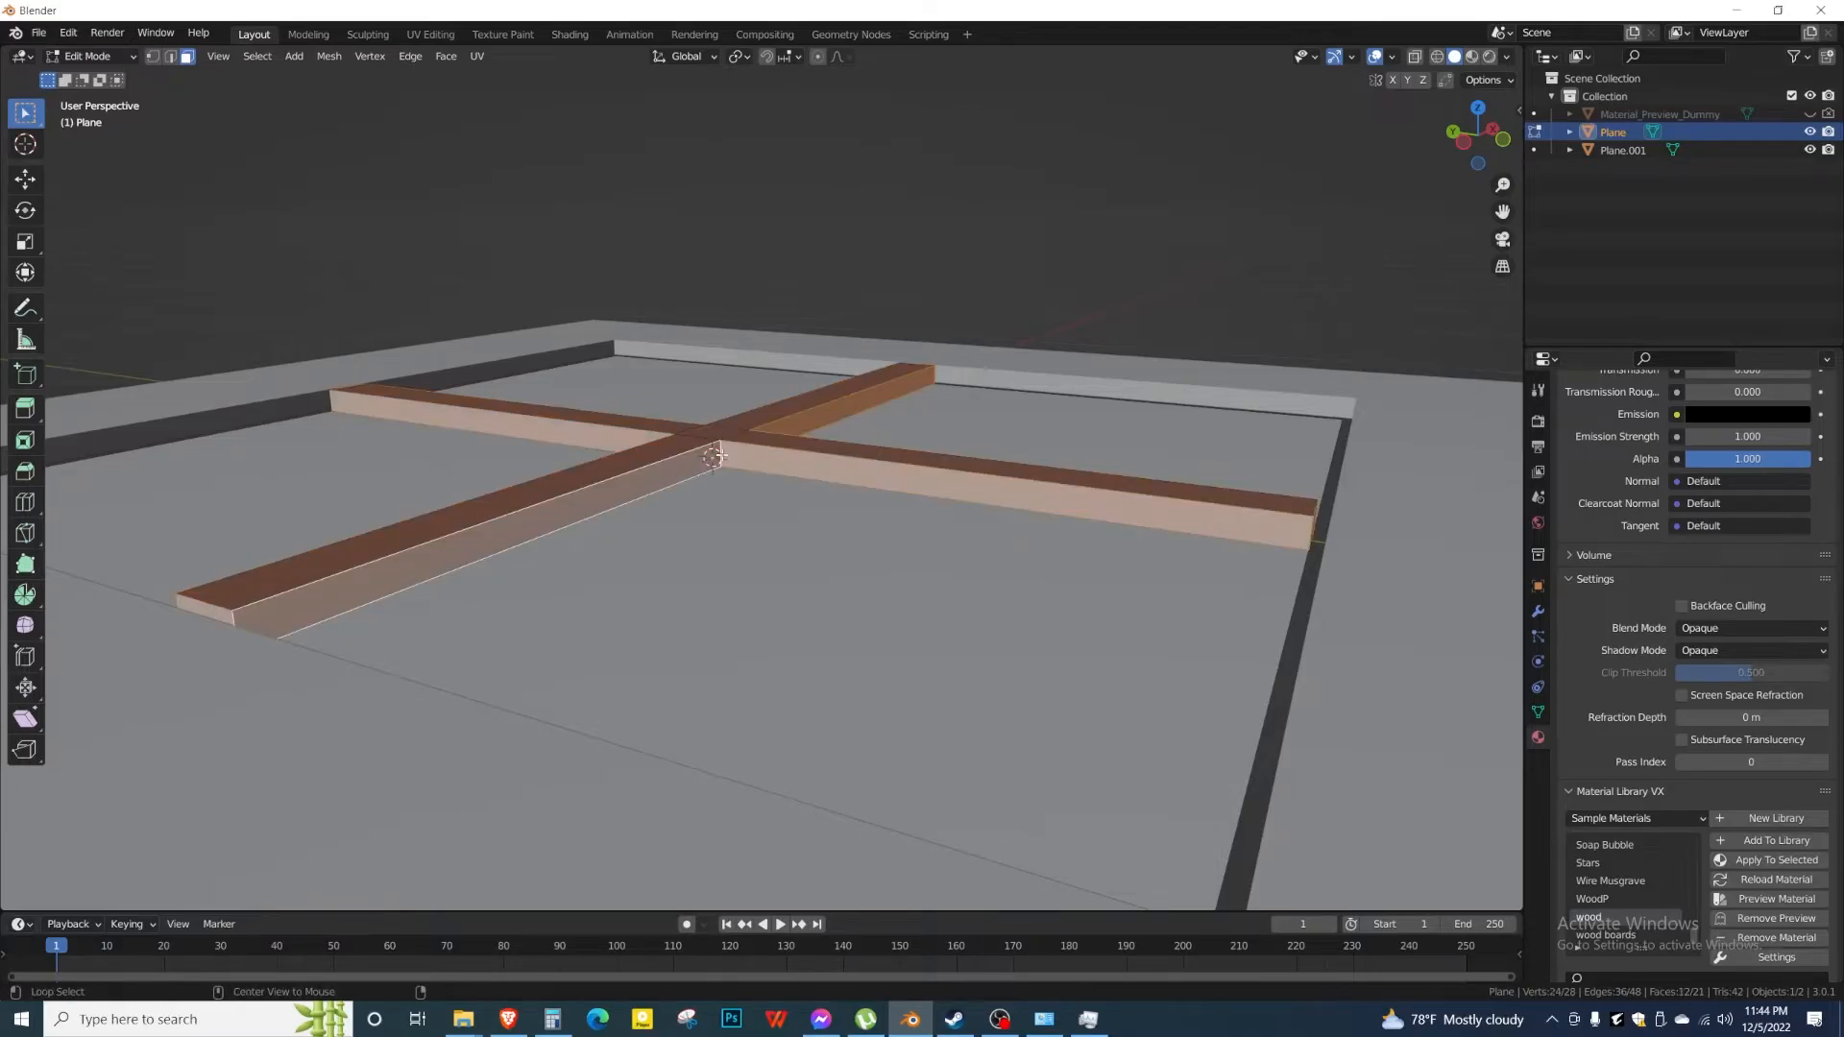
click(1755, 863)
scroll(1663, 459, up, 15)
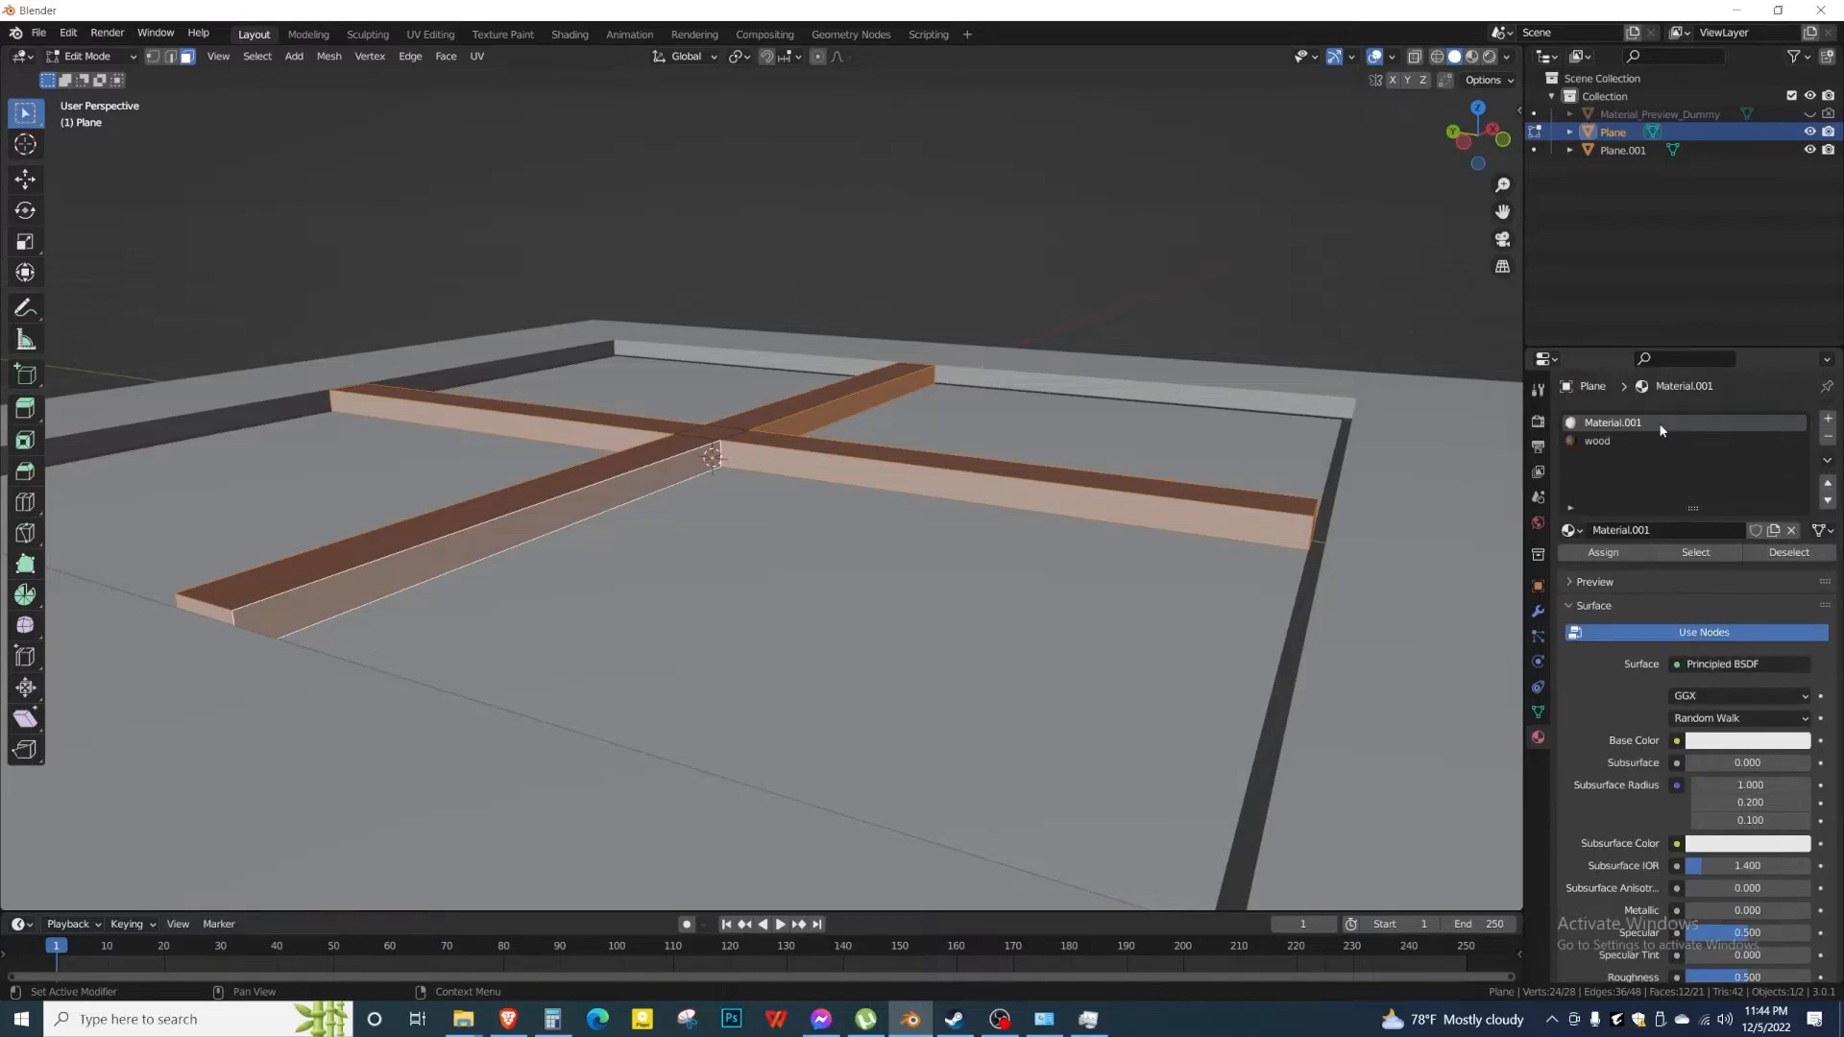
click(1595, 443)
click(1600, 553)
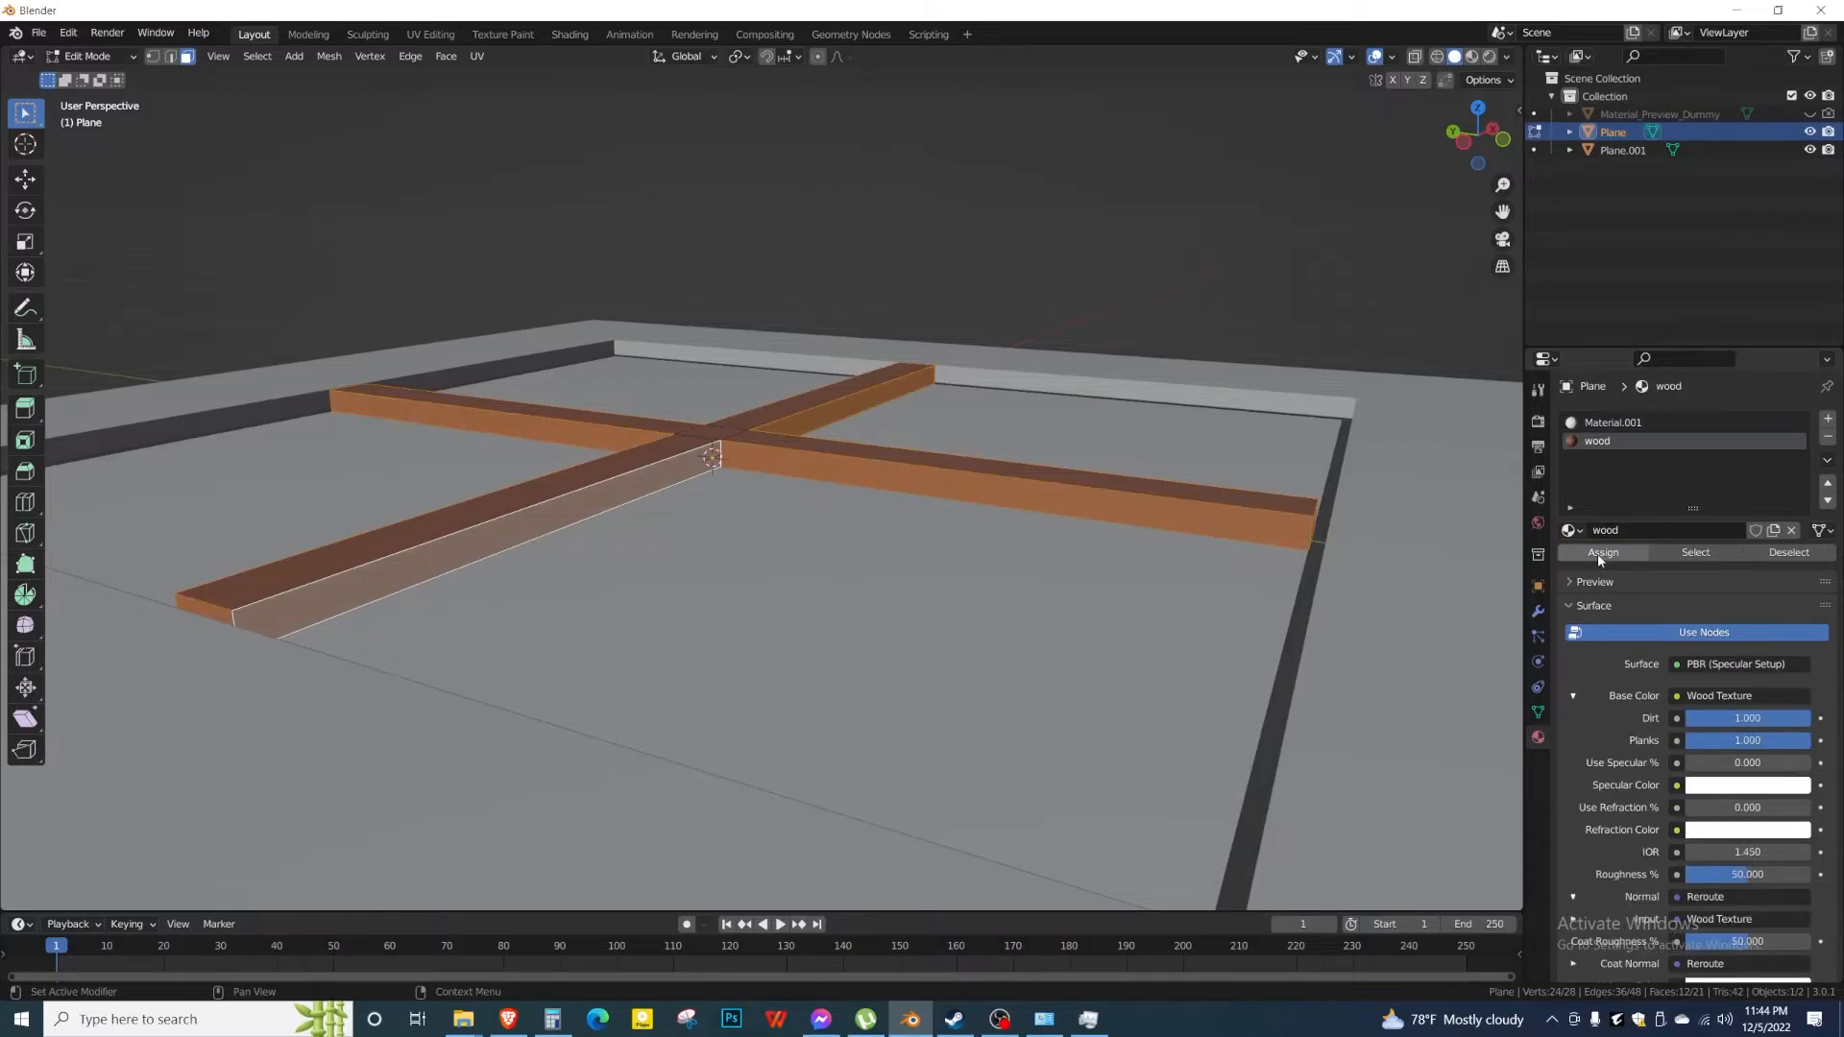
Select the four pane faces between the crossbars and apply the Glow Glass material from the Sample Materials library.
middle_drag(858, 551, 720, 584)
click(891, 587)
scroll(892, 588, down, 5)
scroll(983, 597, up, 2)
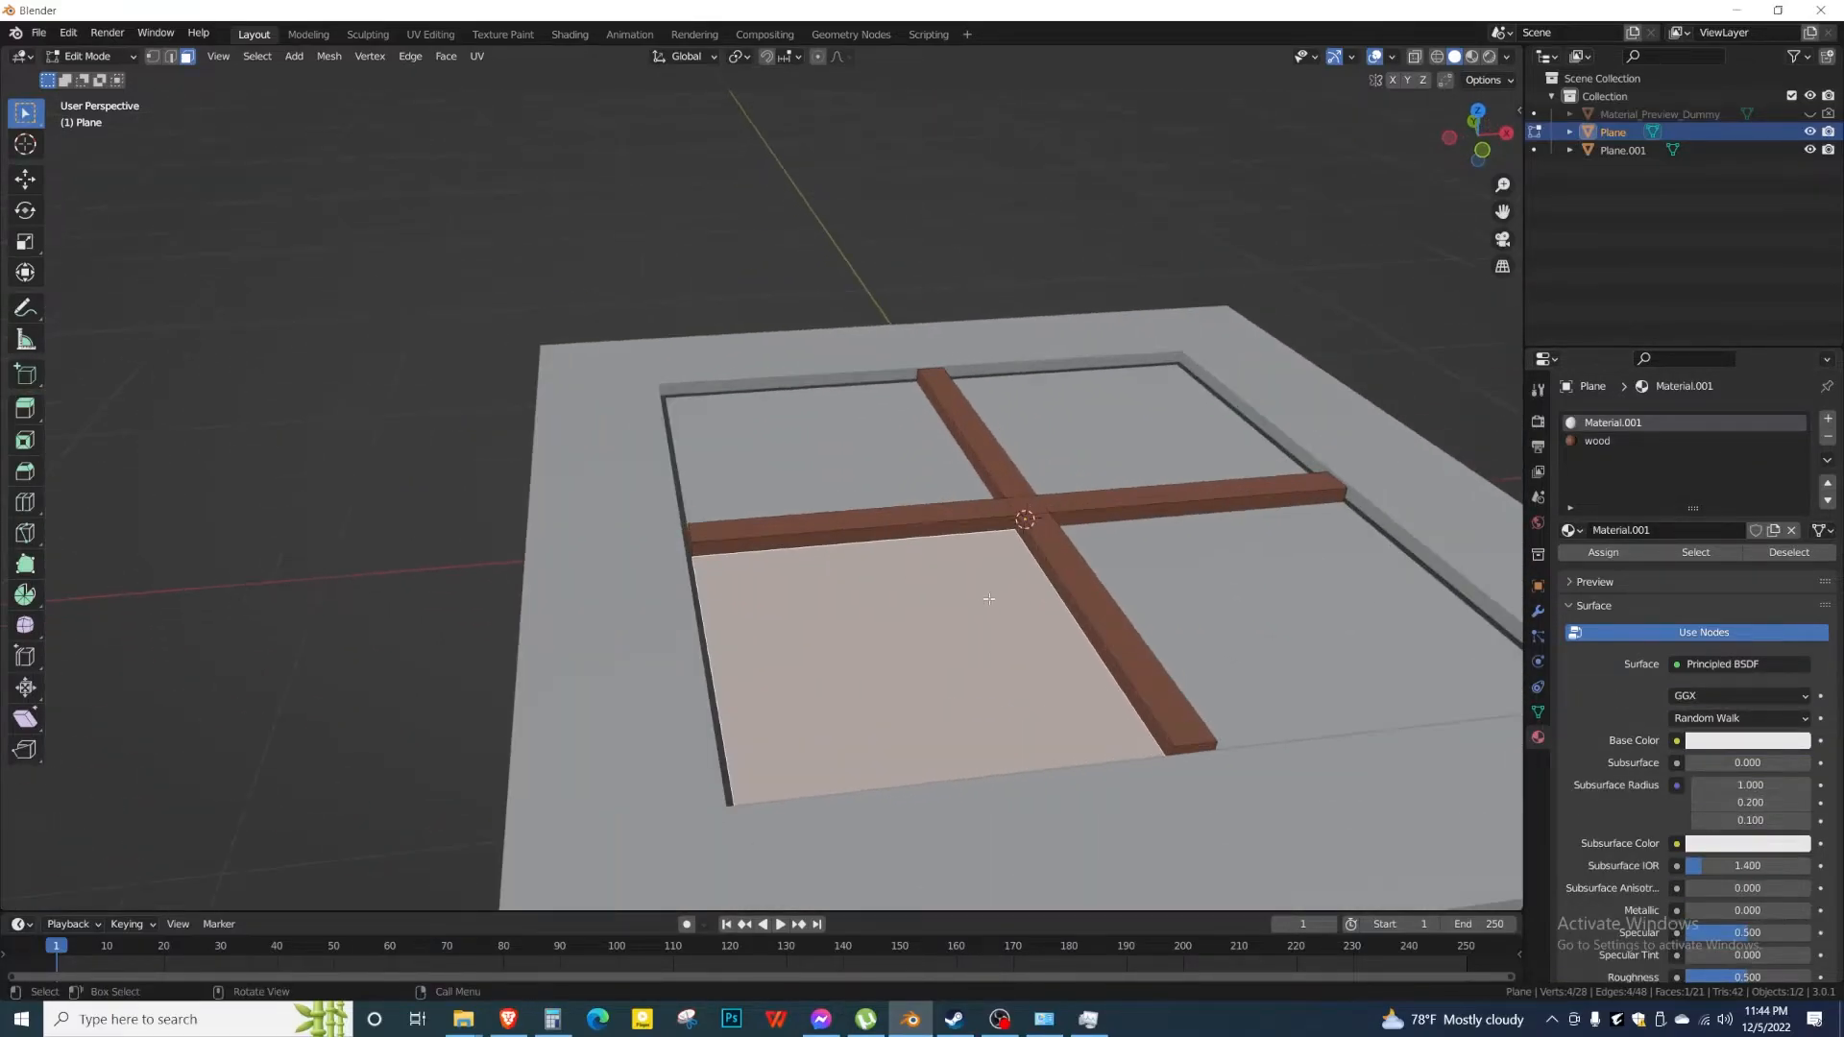
shift+click(812, 441)
shift+click(1047, 428)
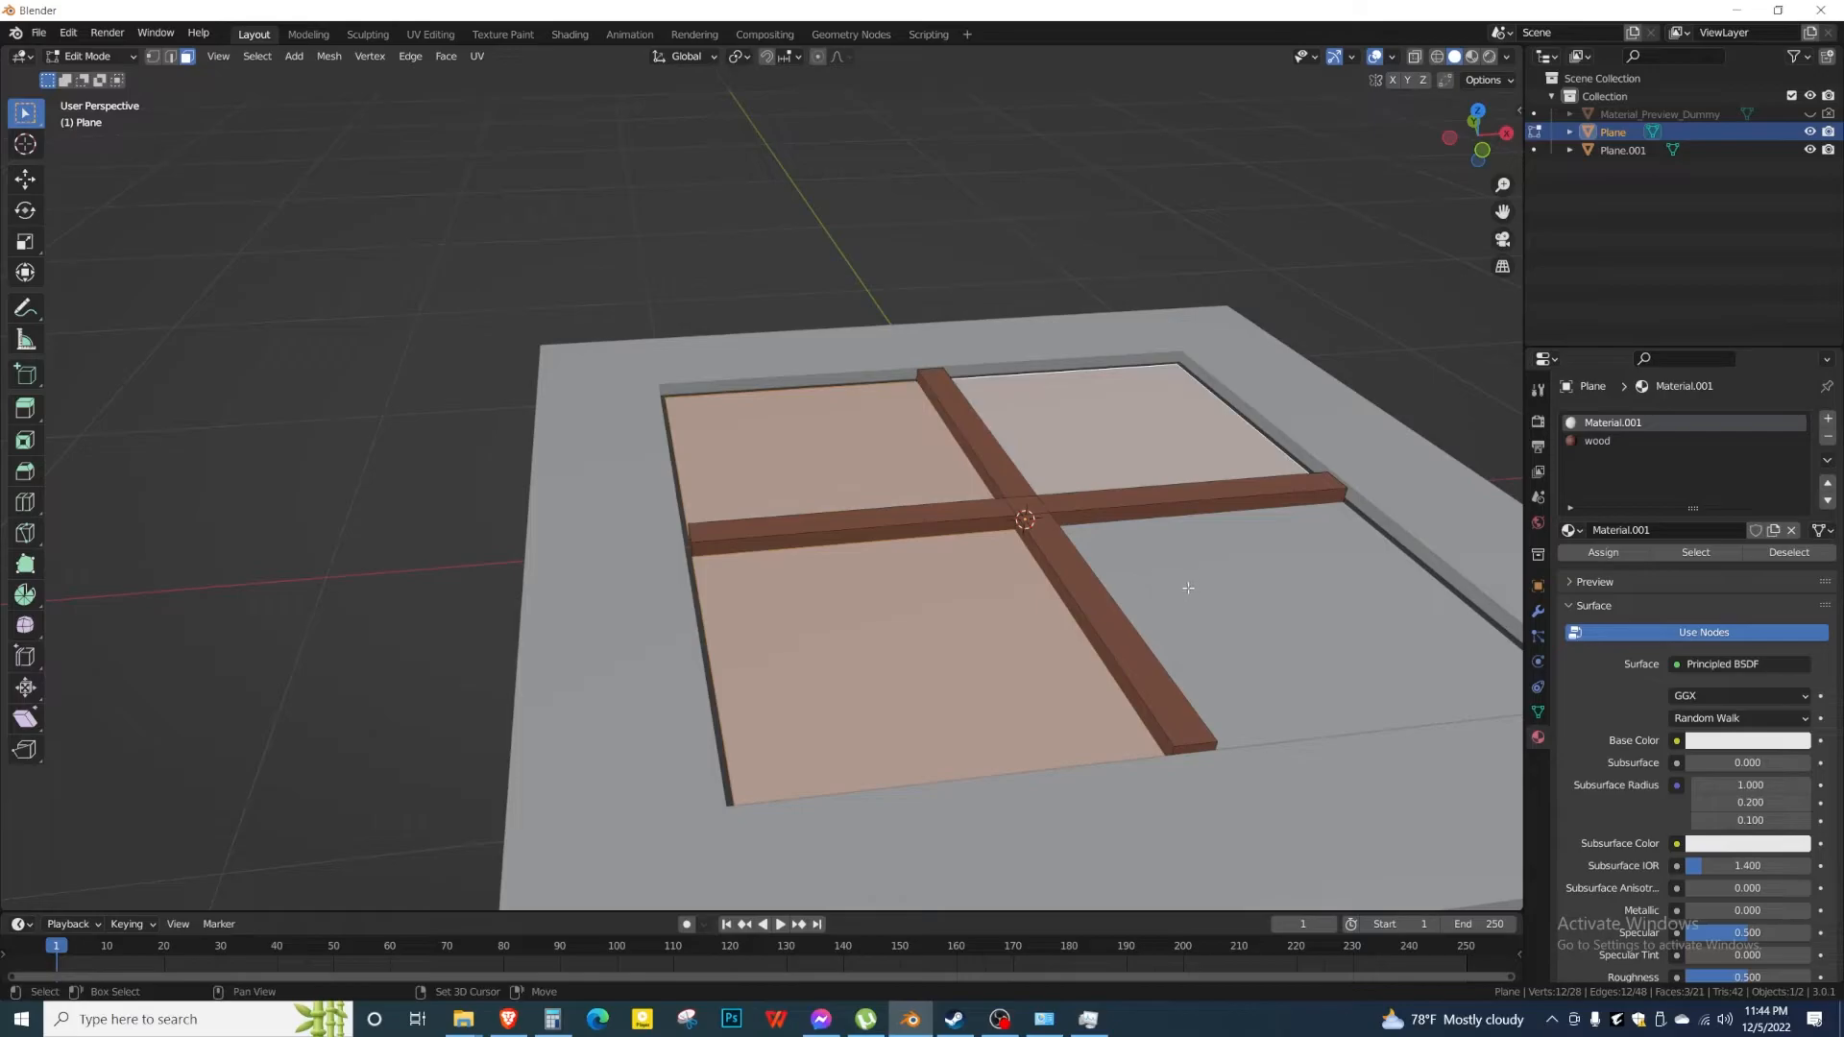
shift+click(1188, 586)
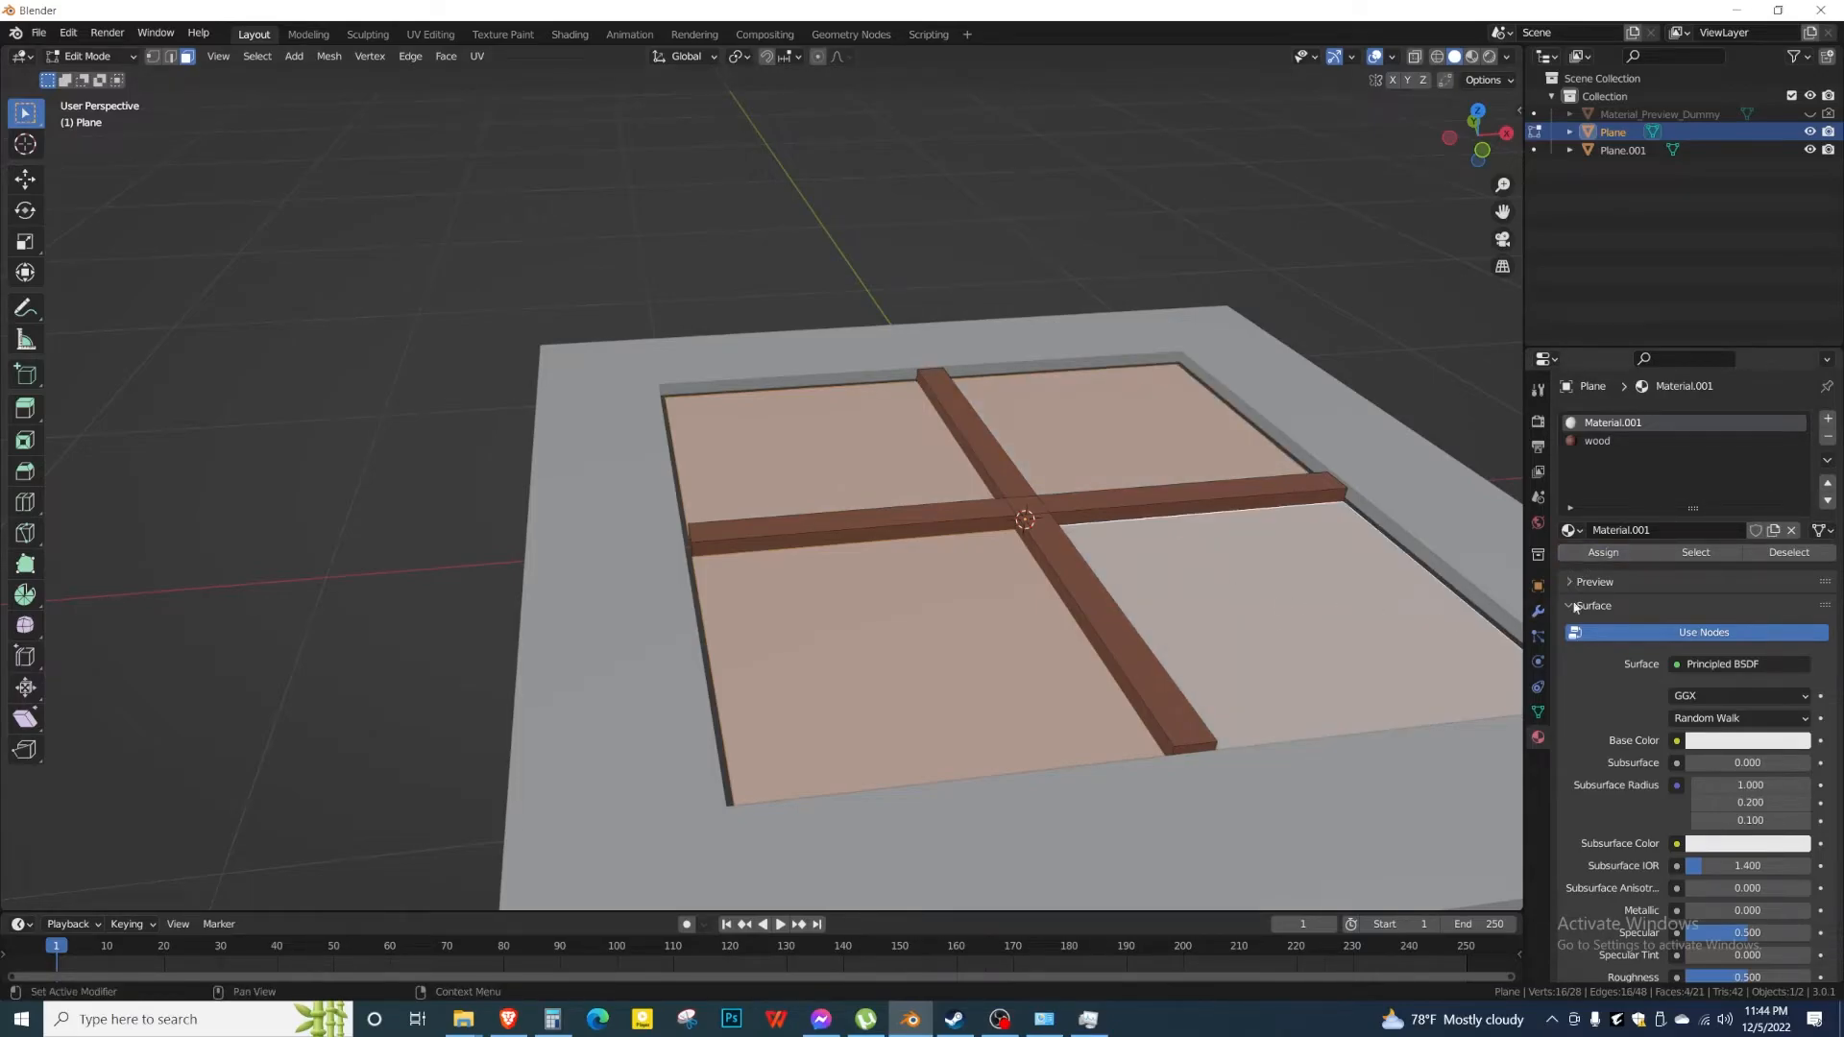
scroll(1629, 715, down, 20)
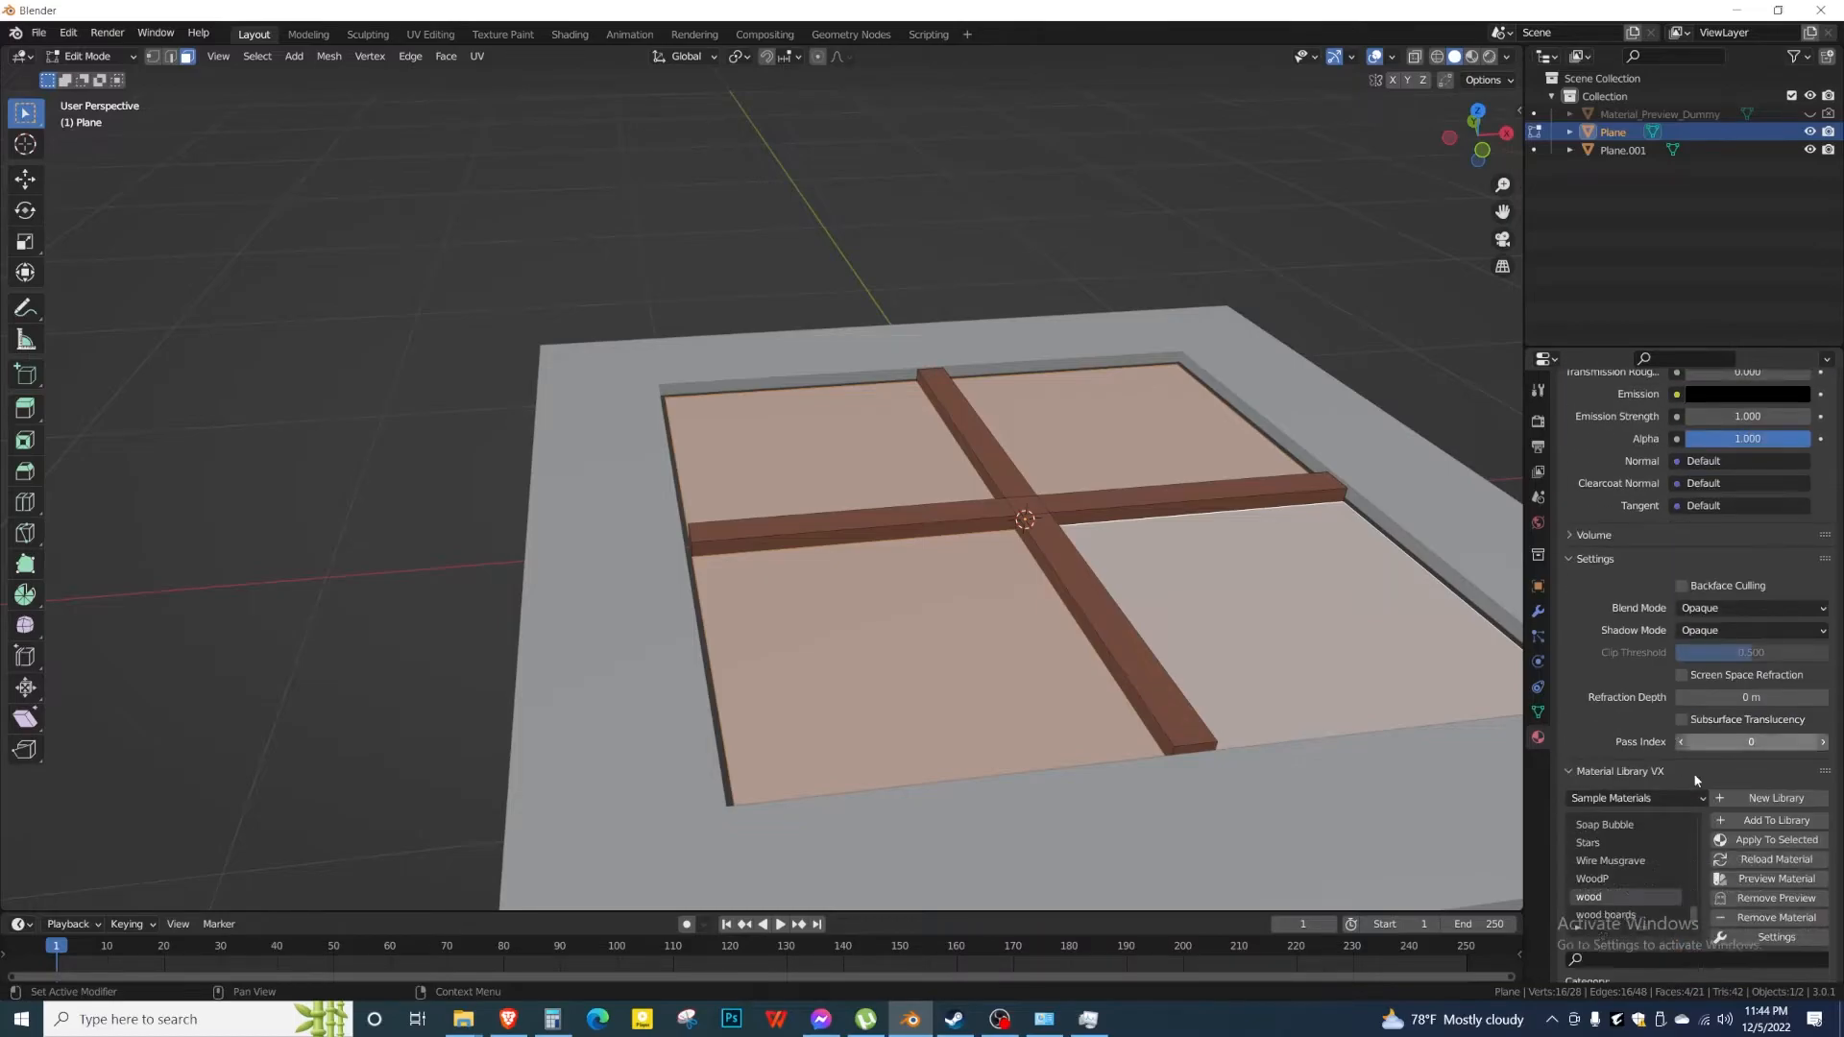
scroll(1596, 793, up, 10)
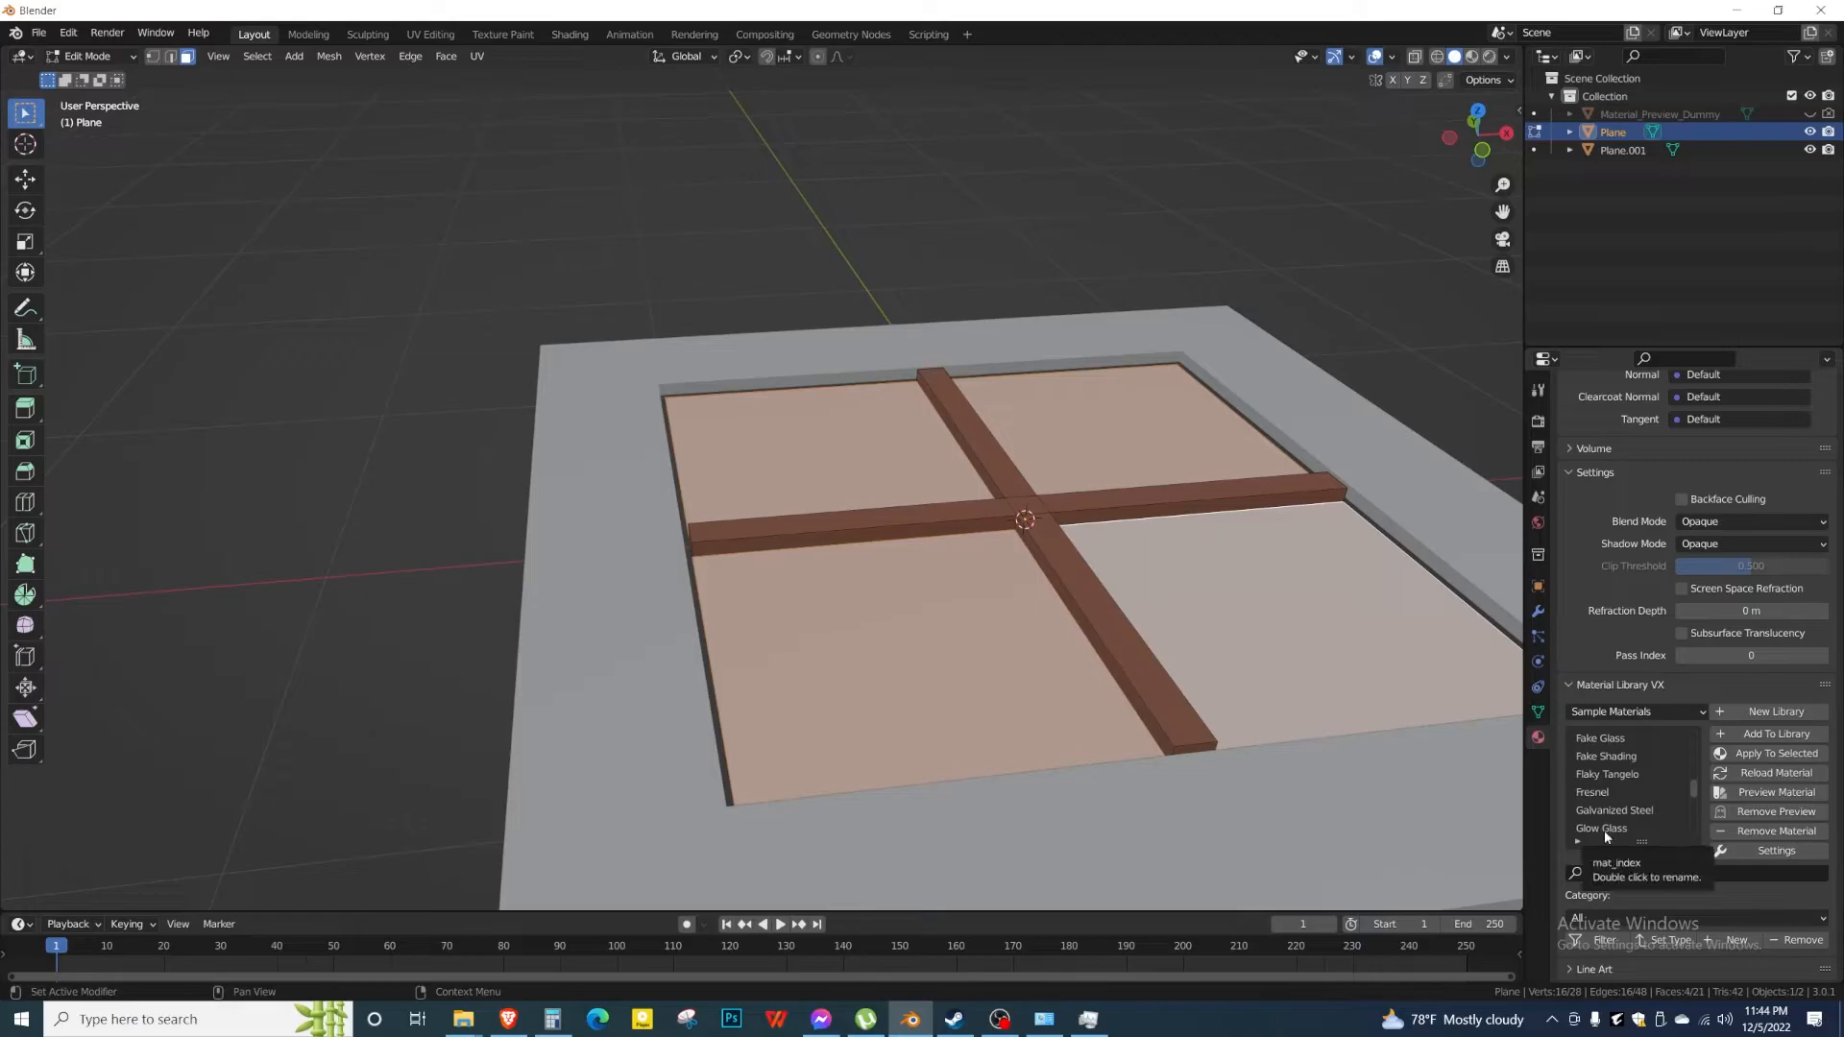
scroll(1619, 821, down, 1)
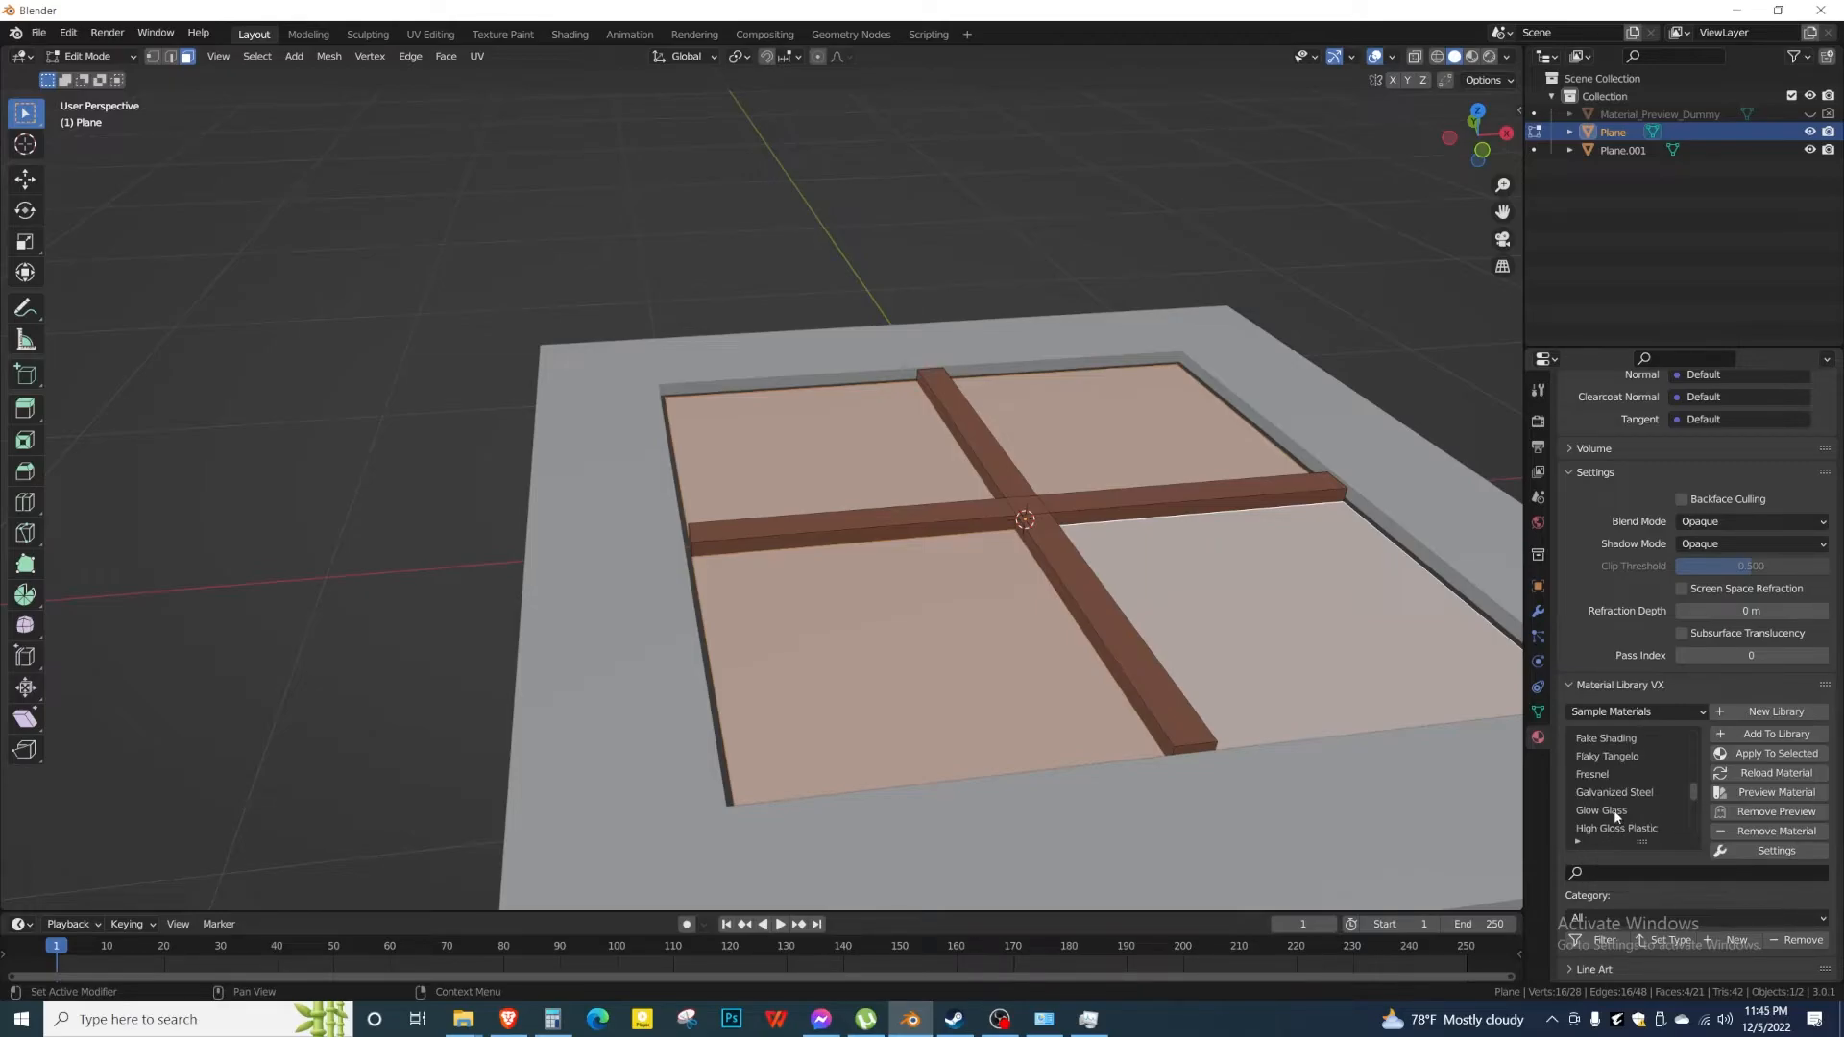
scroll(1613, 812, down, 1)
double_click(1604, 793)
click(1609, 792)
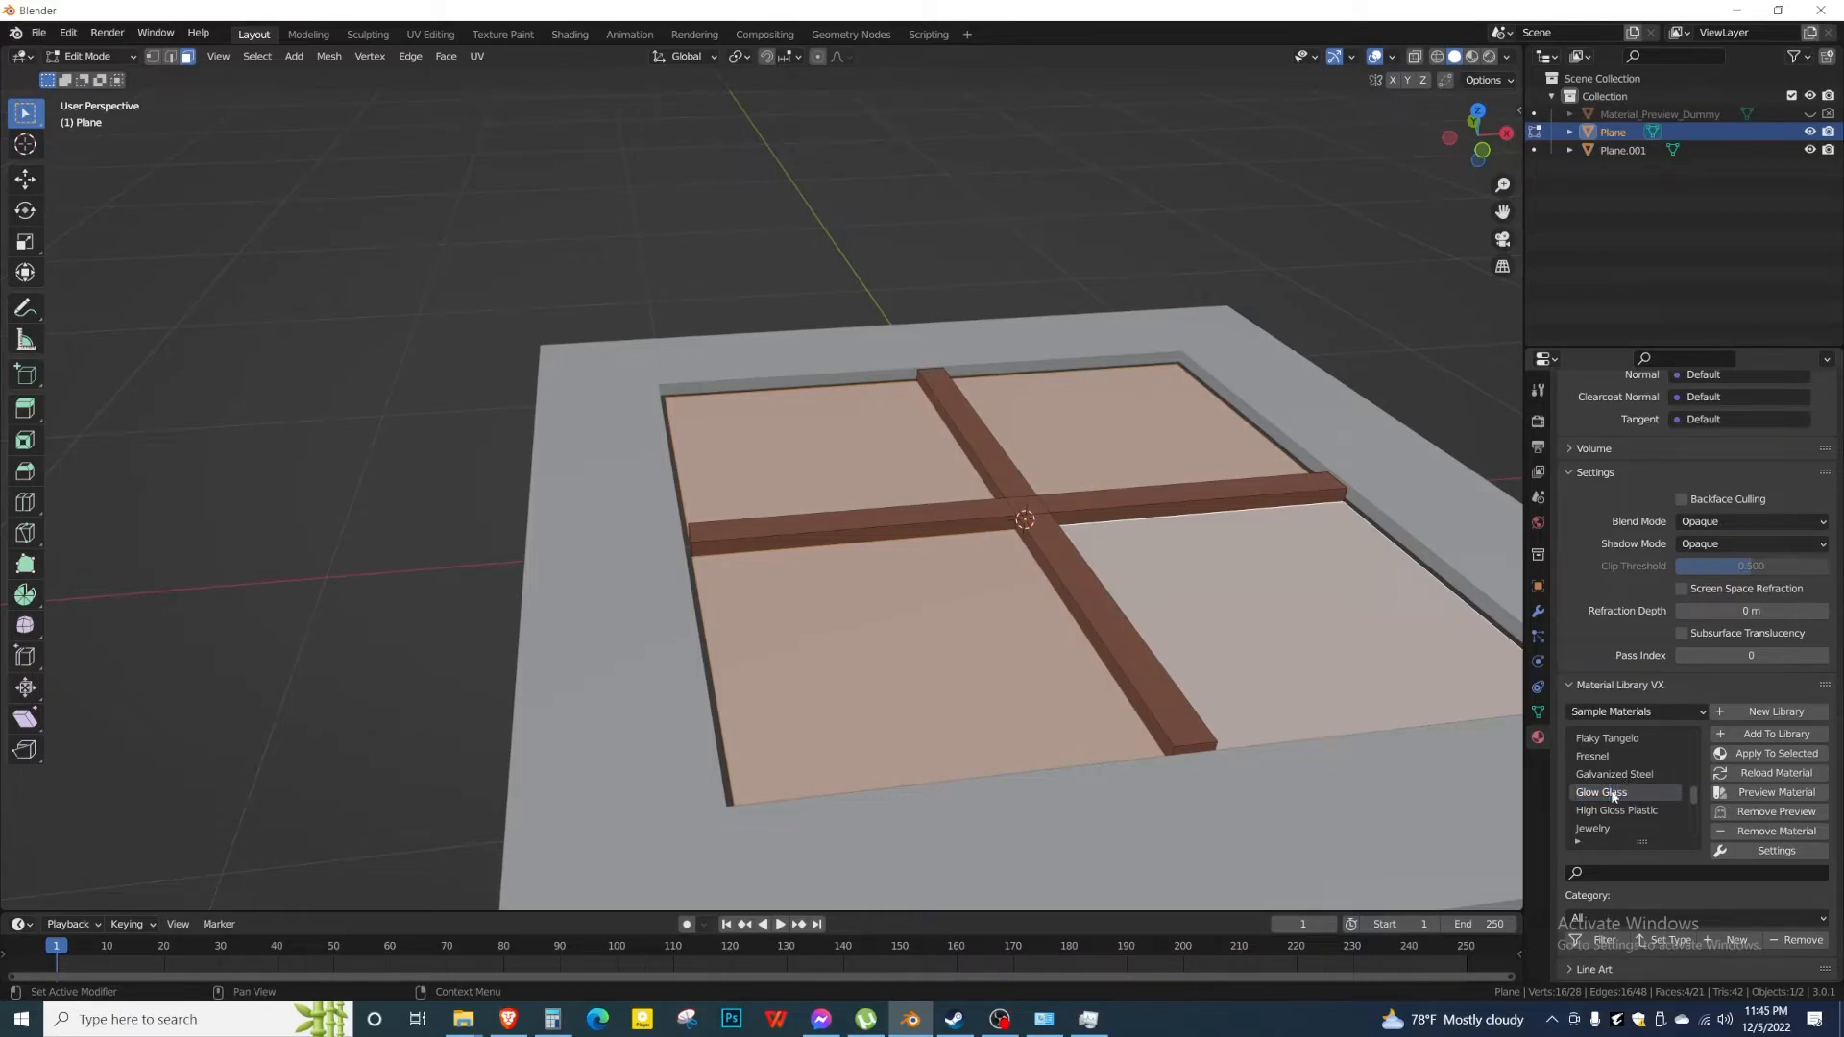
key(Return)
Leave mesh editing, assign the existing wood material to the outer frame, and switch the viewport to Material Preview.
middle_drag(1041, 366, 1092, 487)
scroll(1068, 446, down, 3)
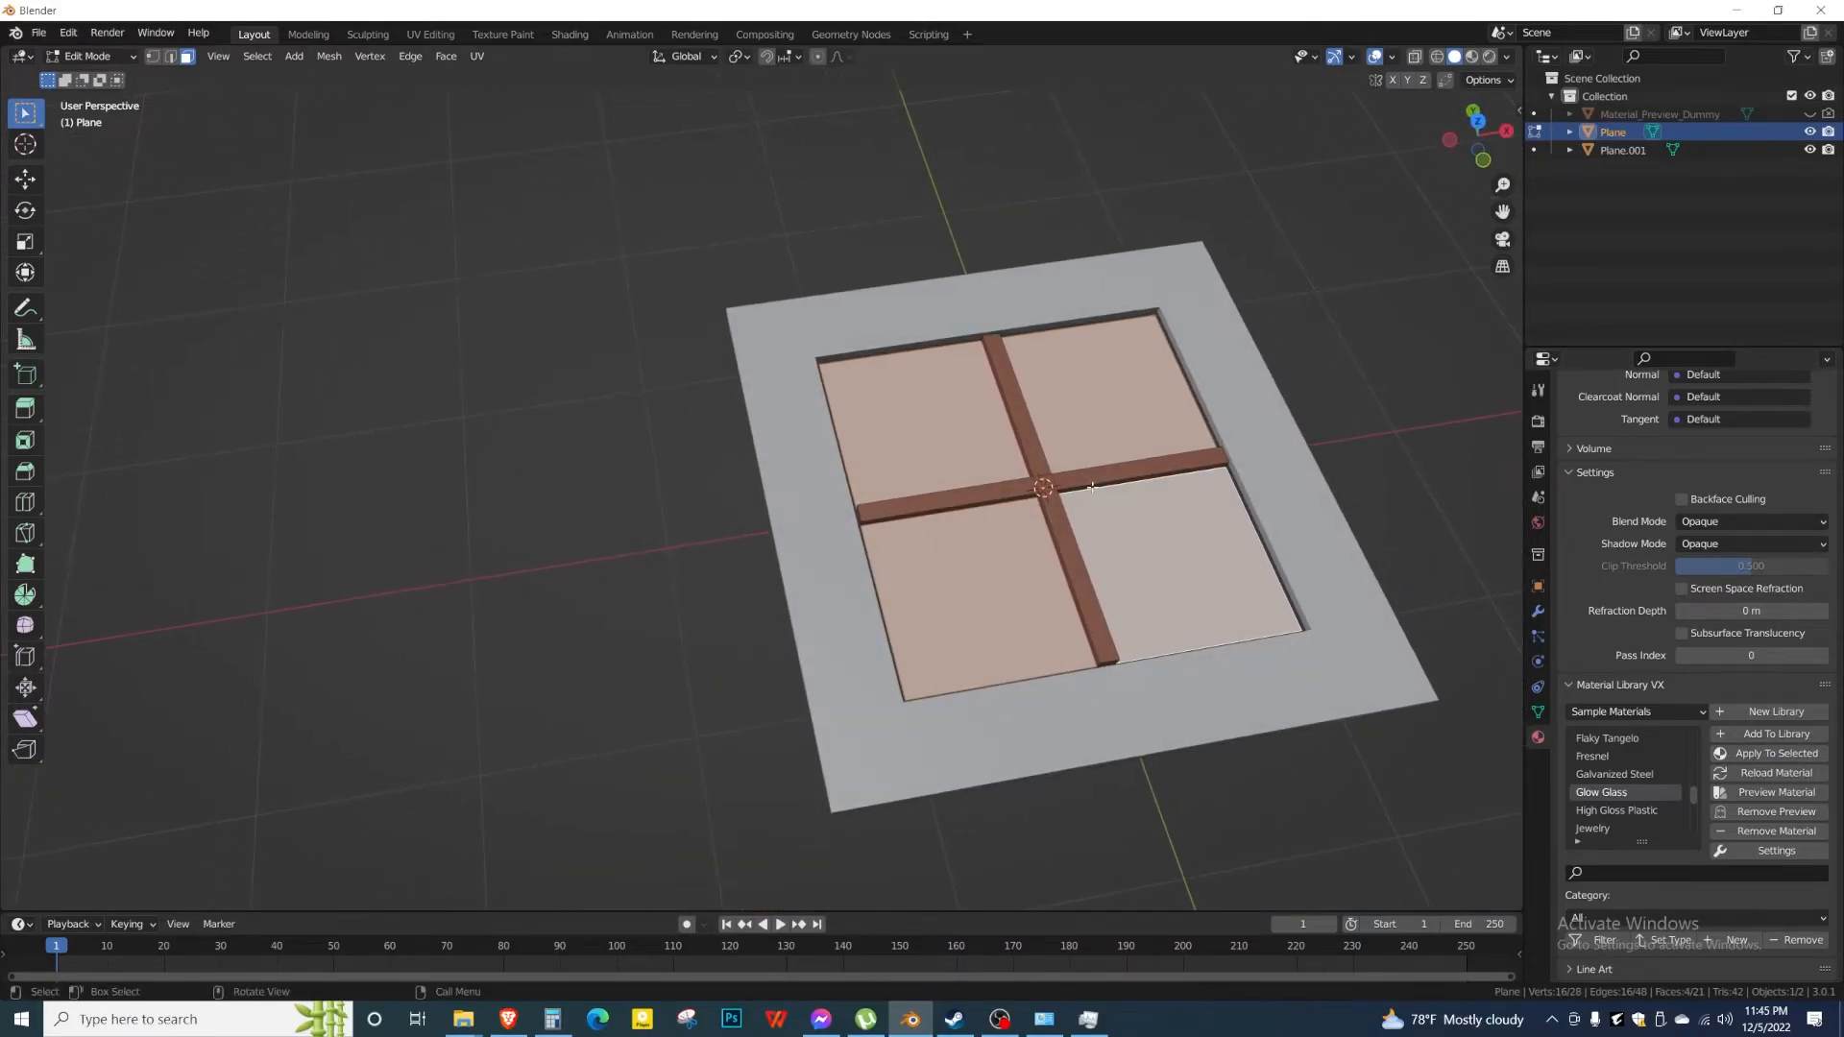
key(Tab)
click(1045, 301)
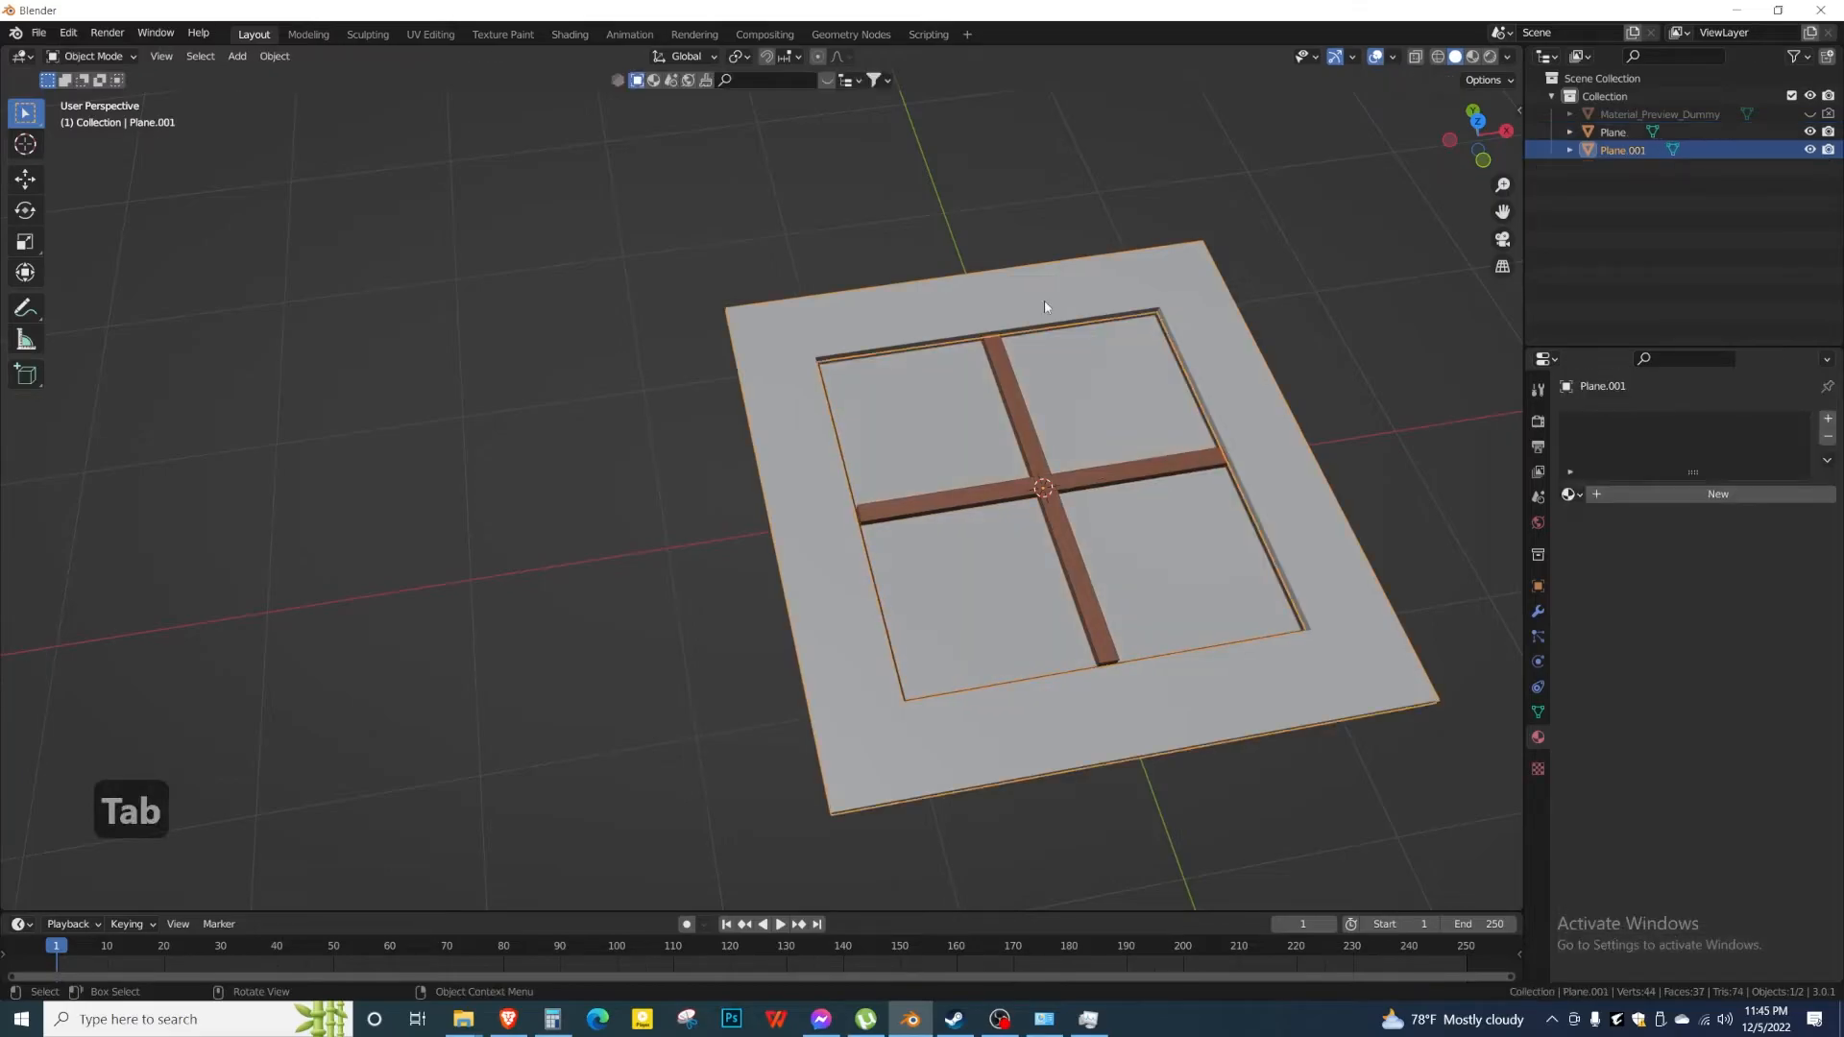
click(1573, 494)
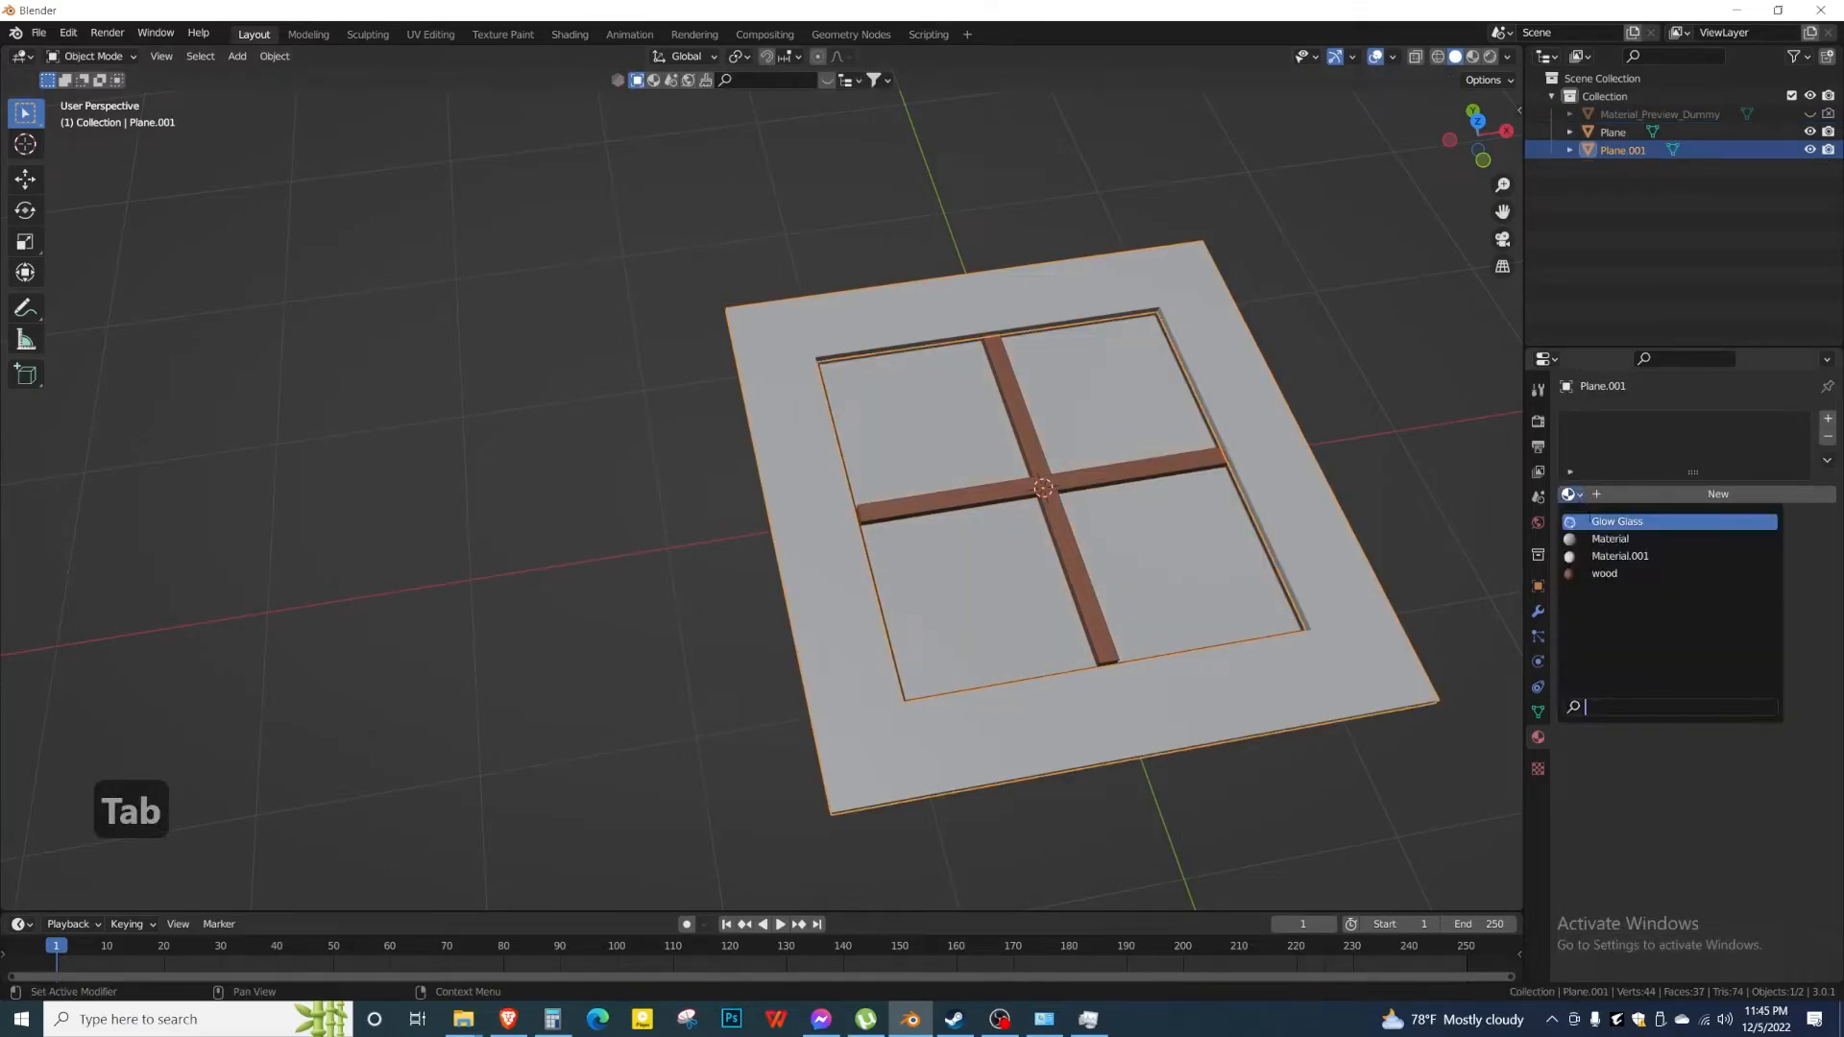
click(1604, 573)
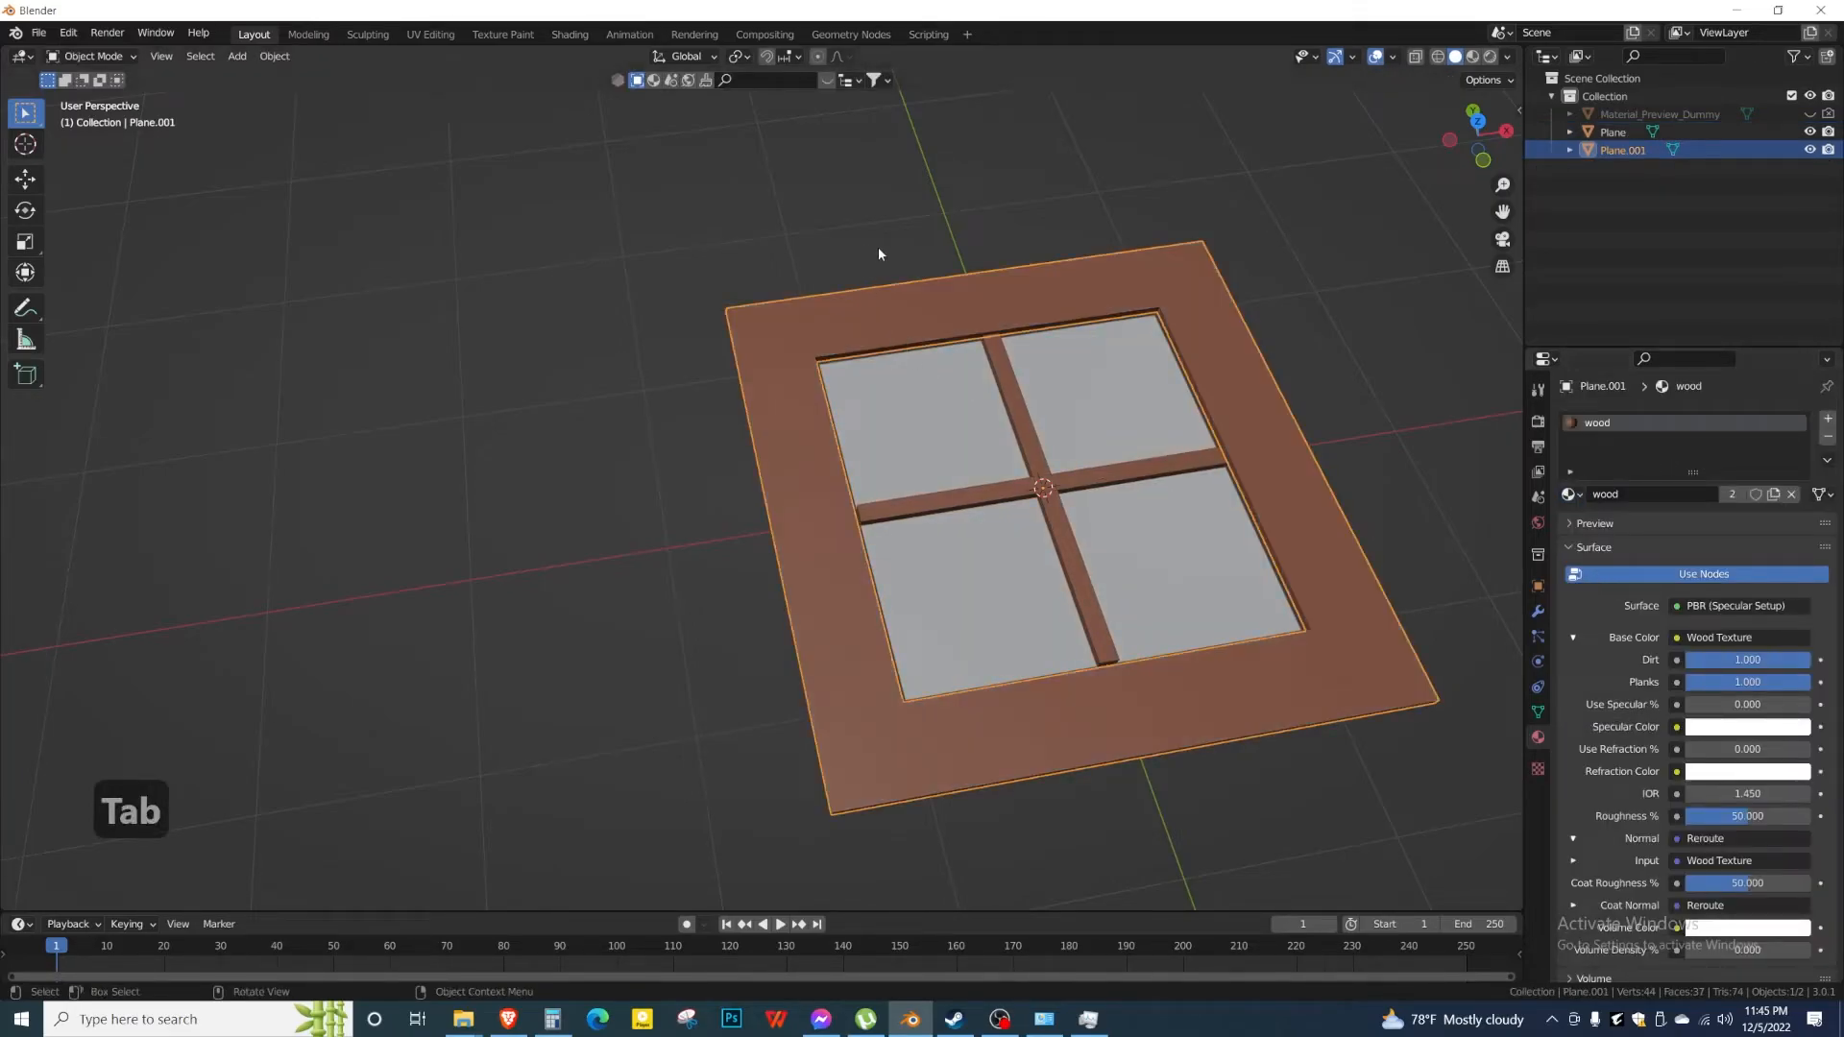
click(1472, 56)
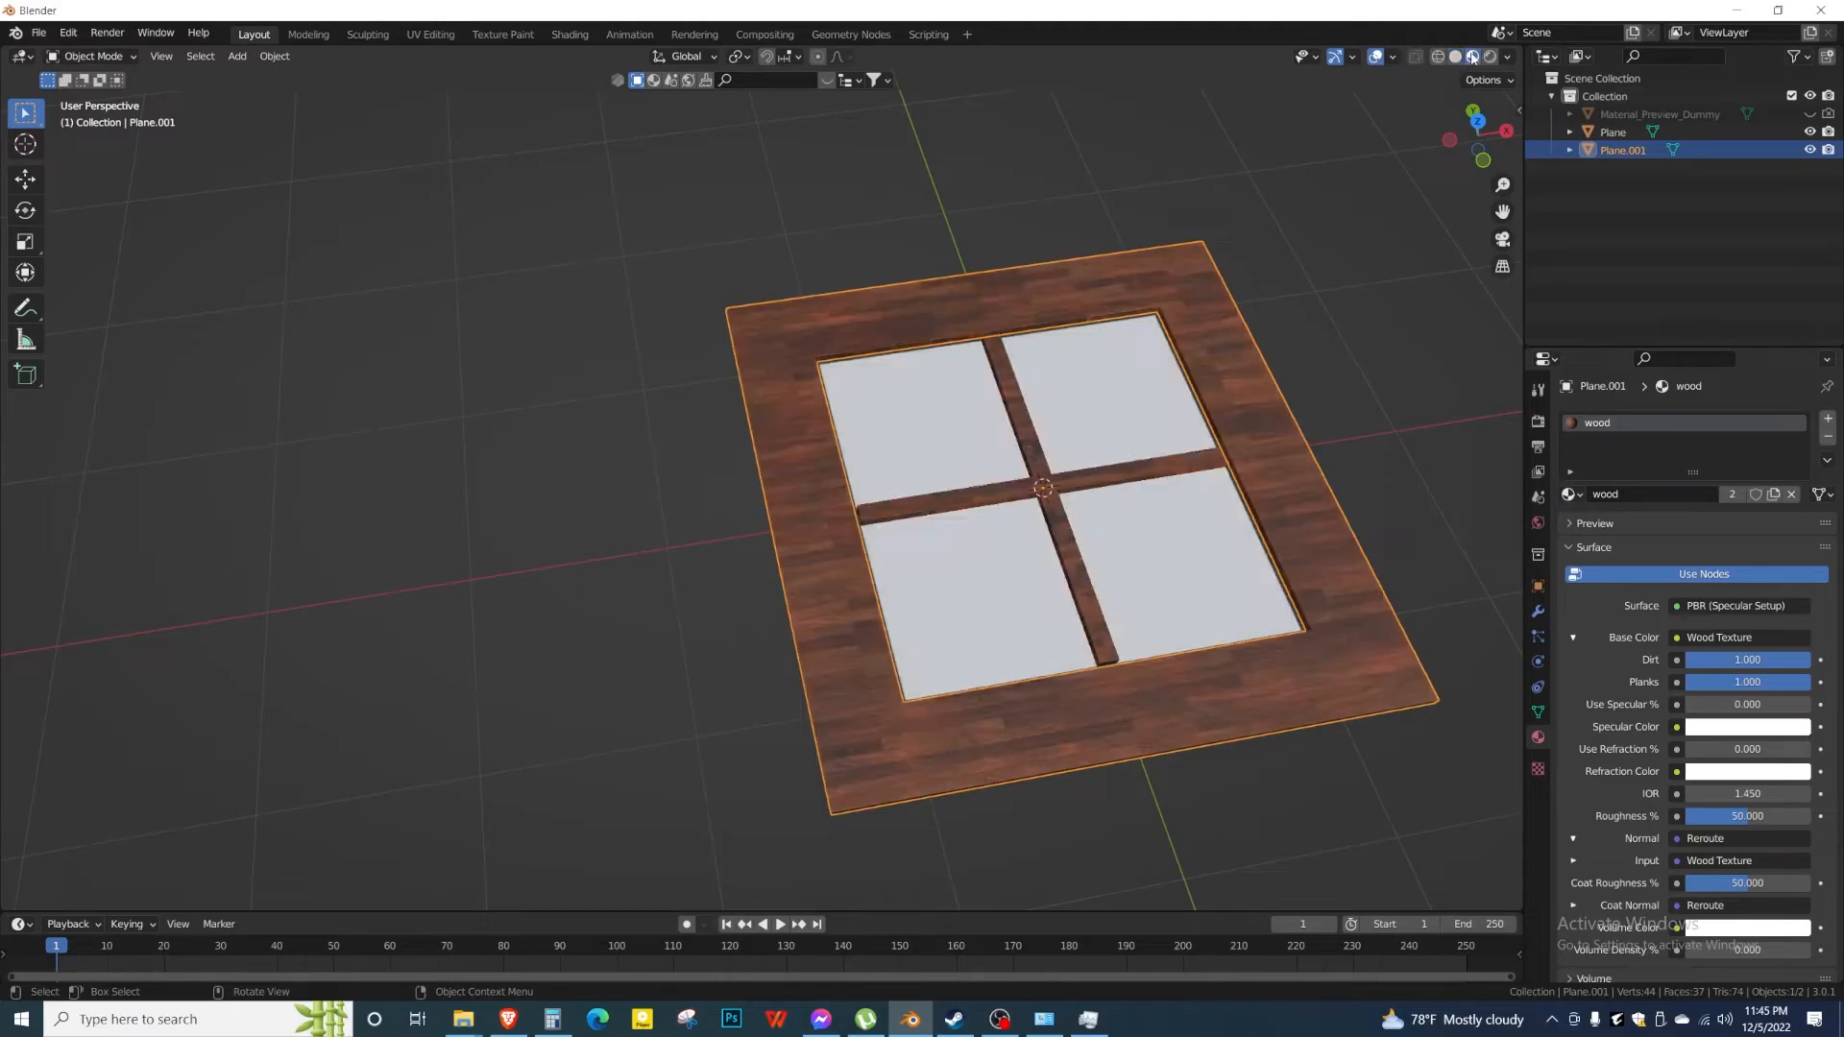
mouse_move(1067, 571)
middle_down()
mouse_move(1089, 614)
mouse_move(1181, 593)
mouse_move(987, 572)
mouse_move(913, 585)
middle_up()
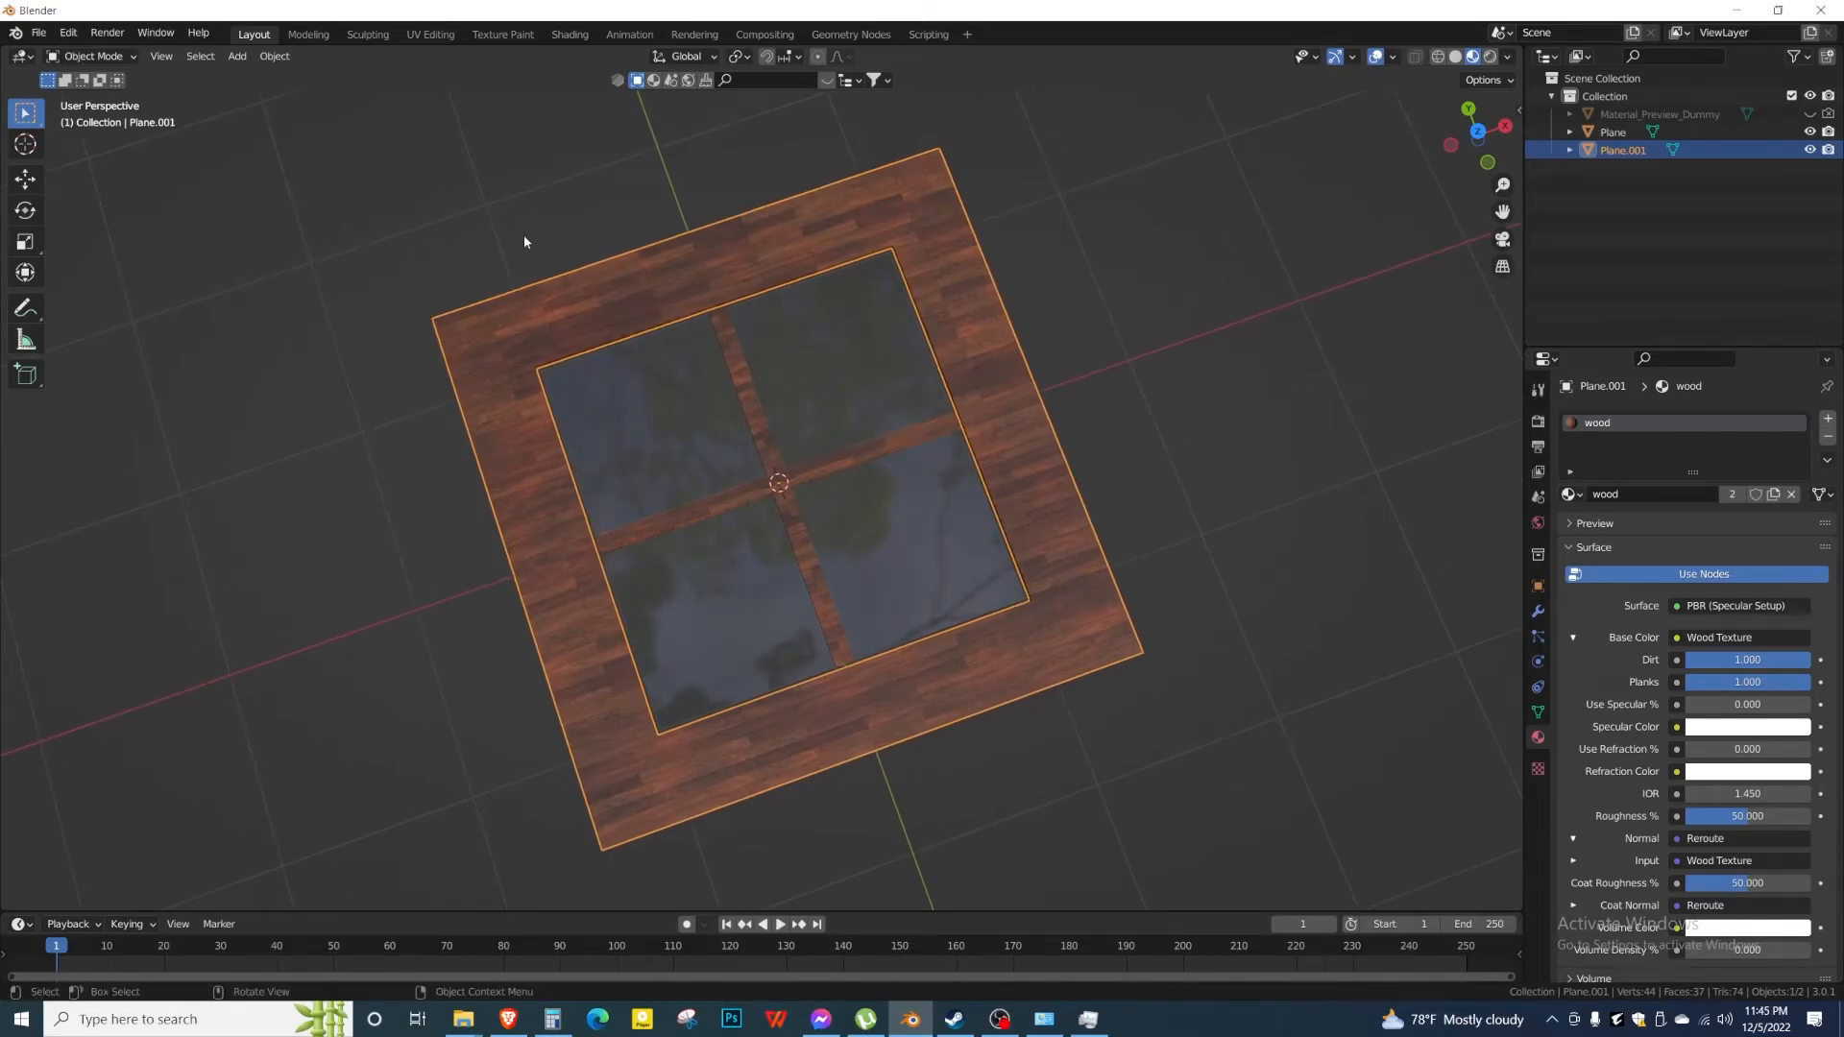
In the Shading workspace, open the wood material's Wood Texture node group and set the Brick Texture scale to 0.1.
click(562, 36)
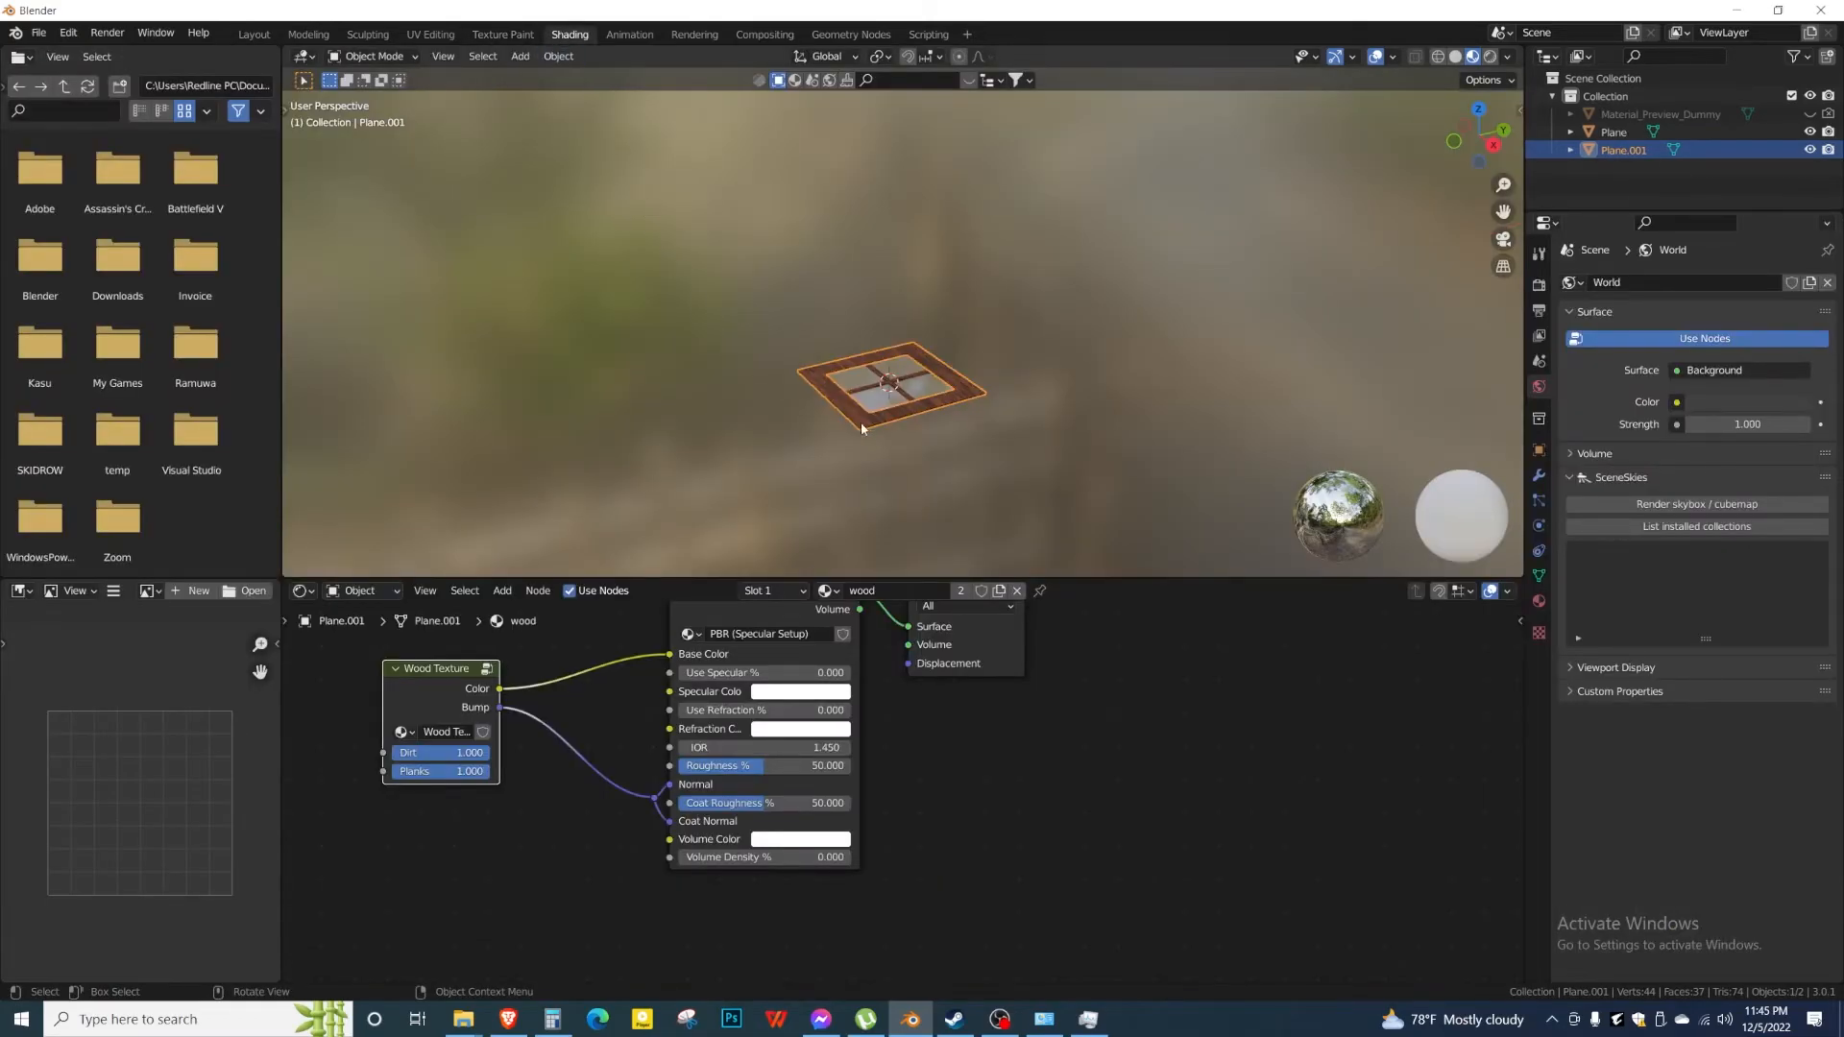
scroll(866, 394, up, 2)
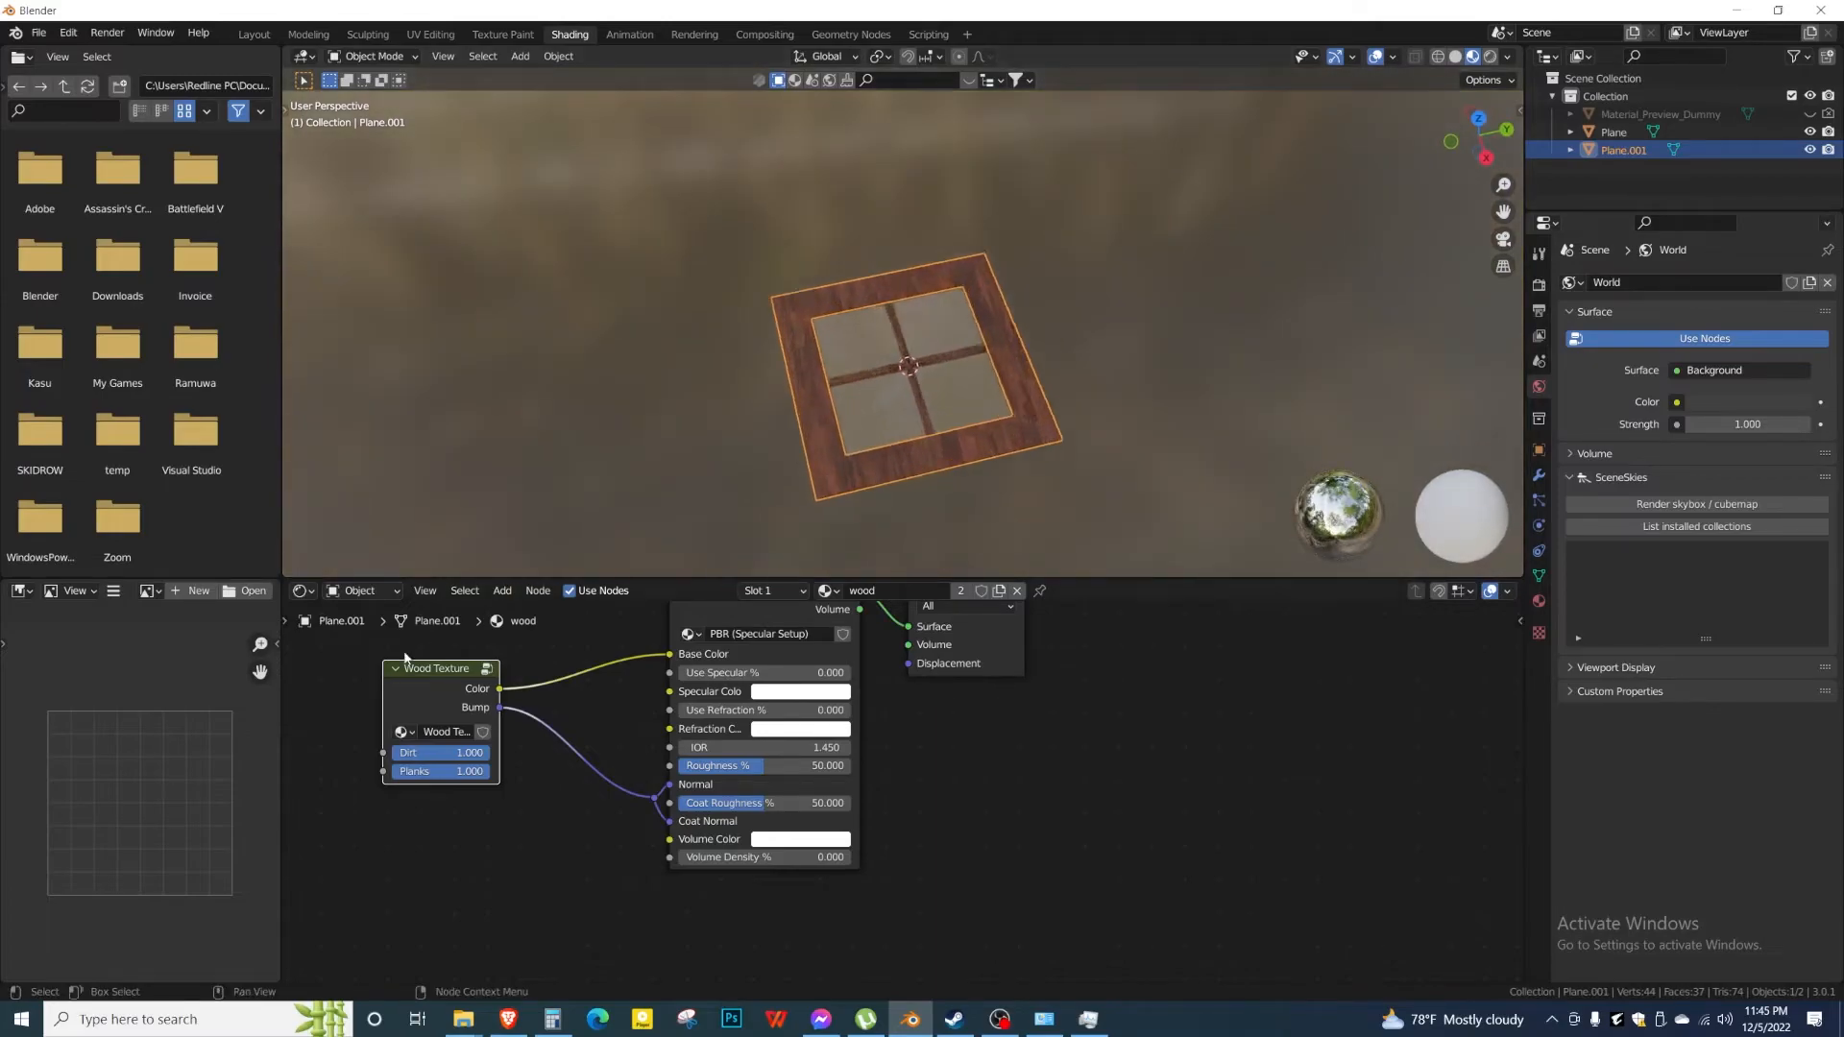
click(485, 669)
middle_drag(389, 850, 732, 708)
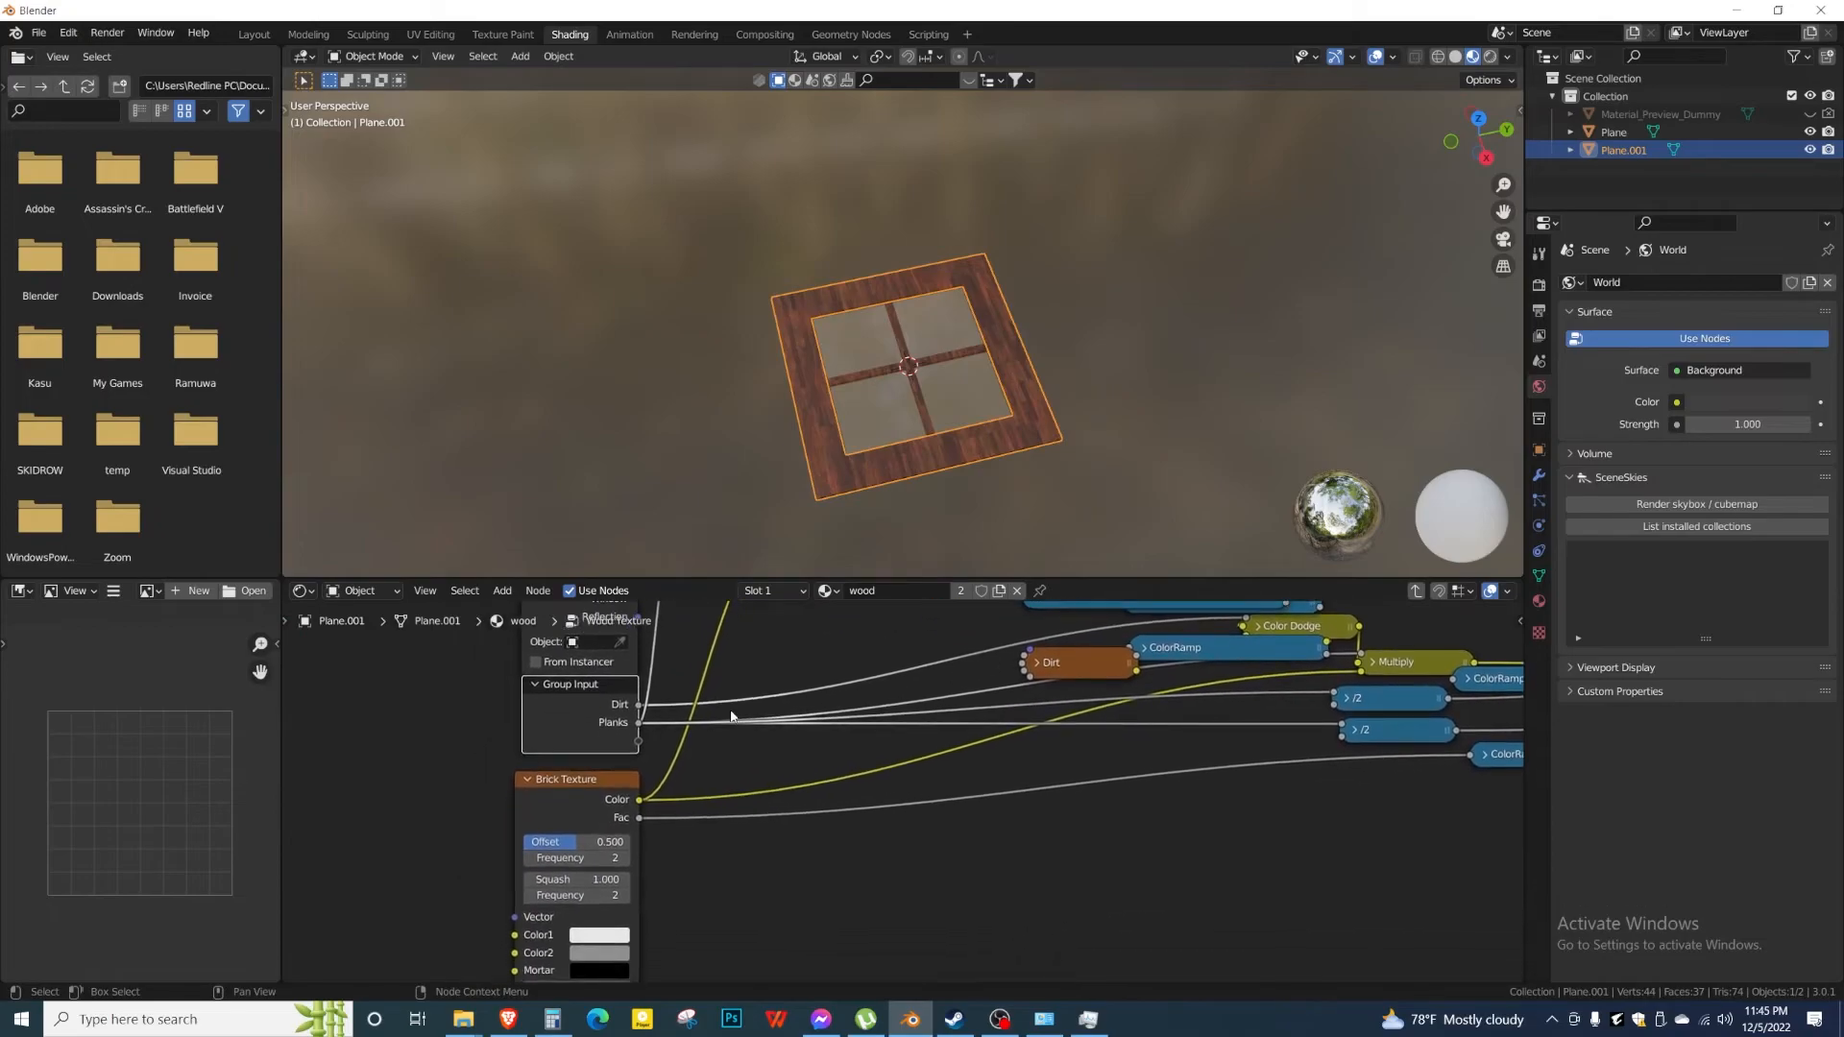
middle_drag(796, 839, 796, 777)
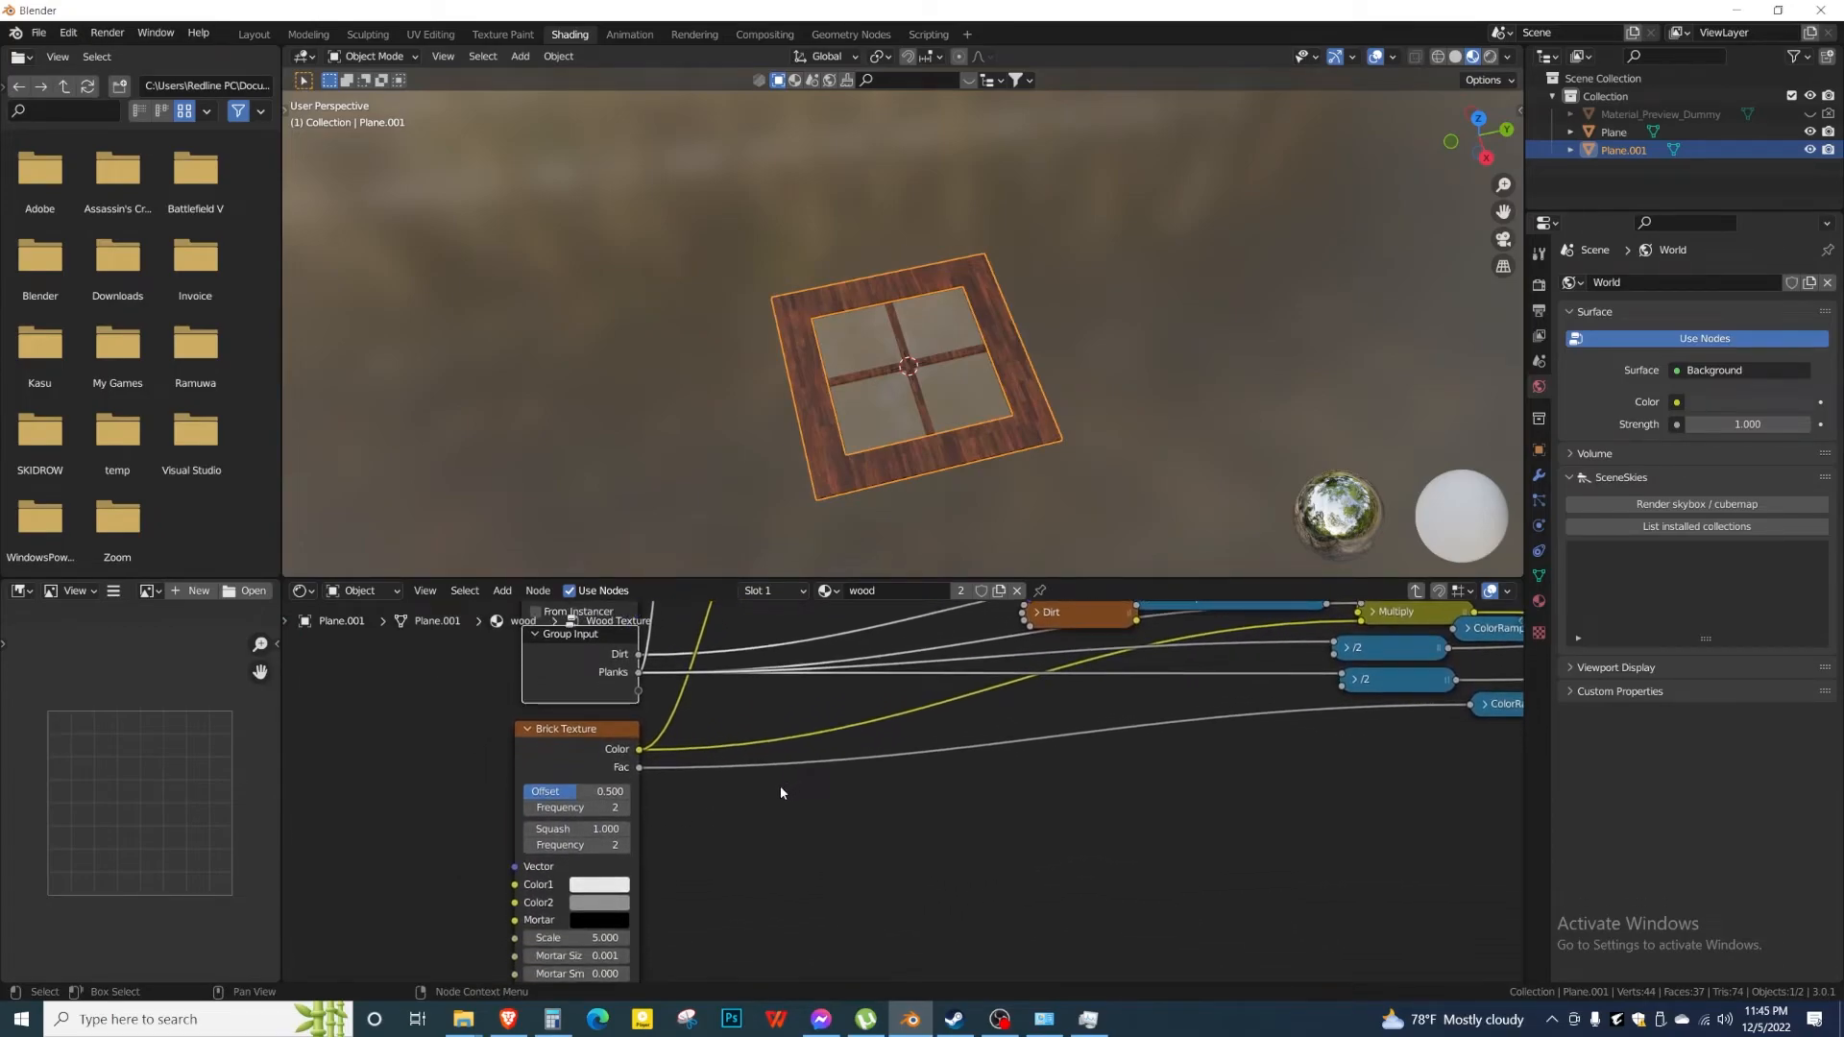
click(606, 938)
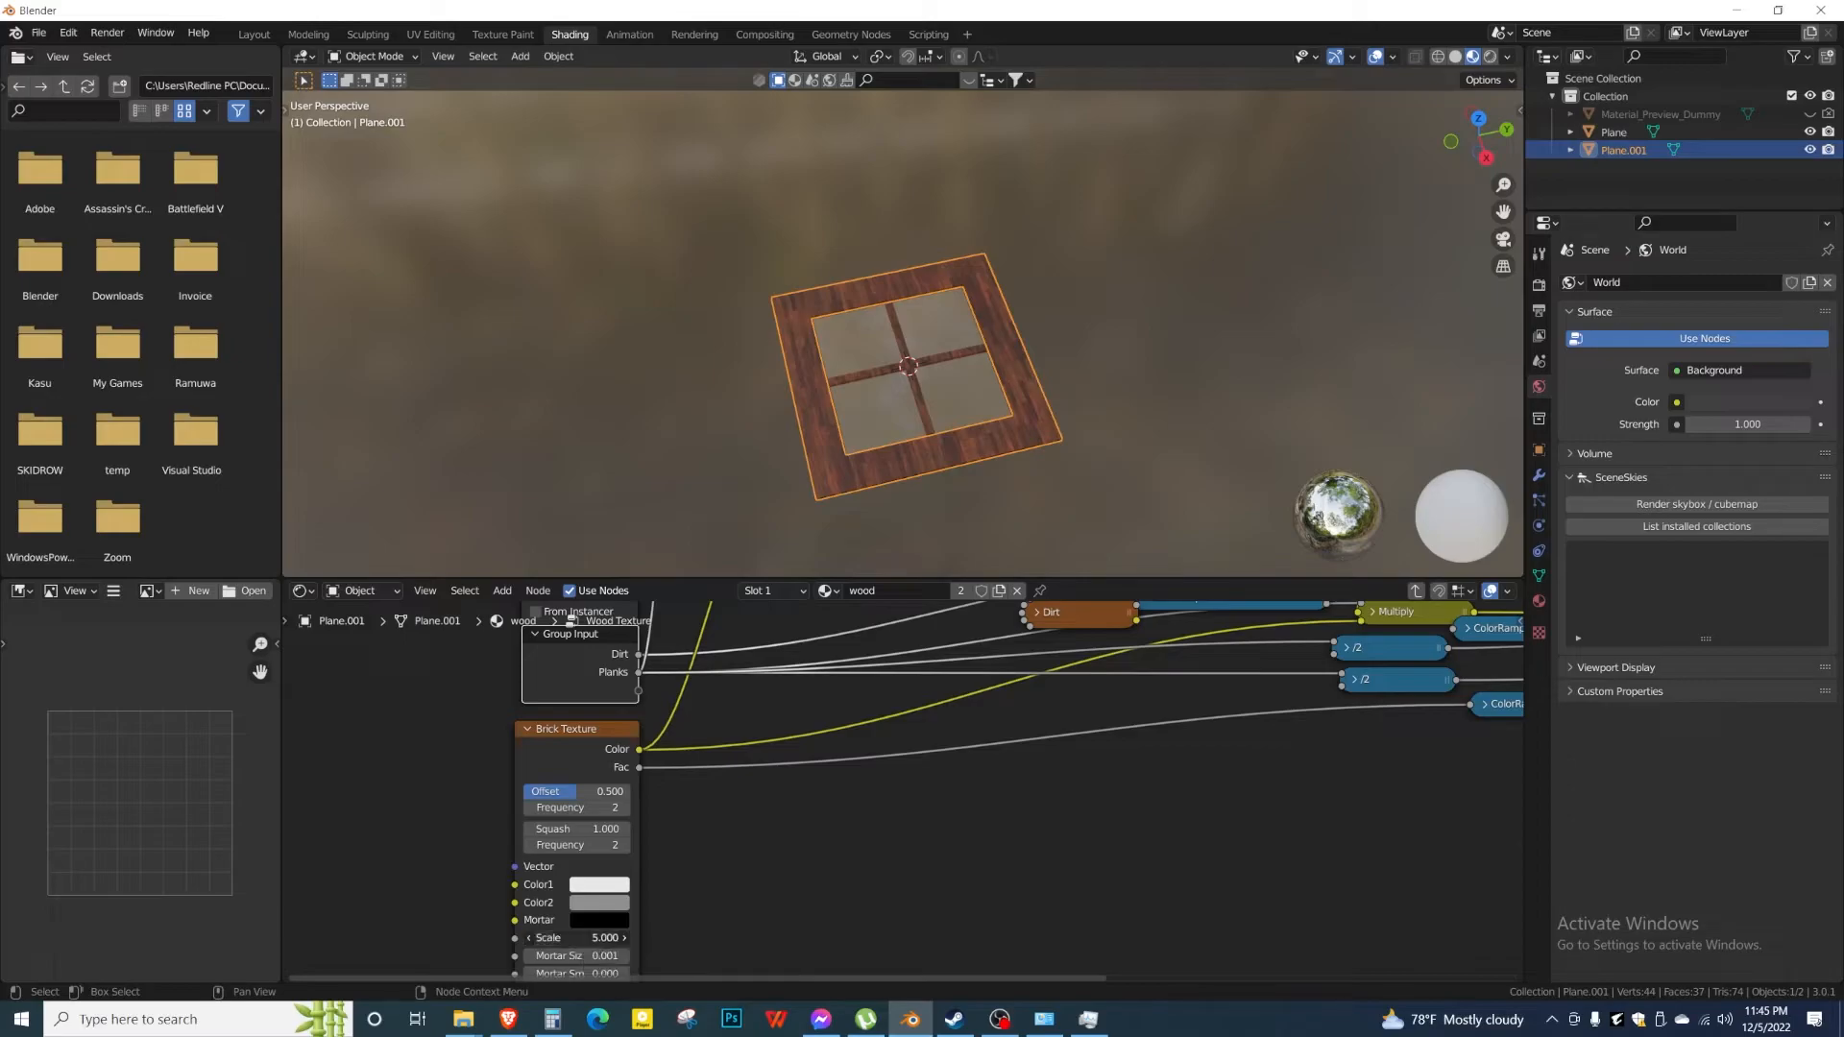
text(0.1)
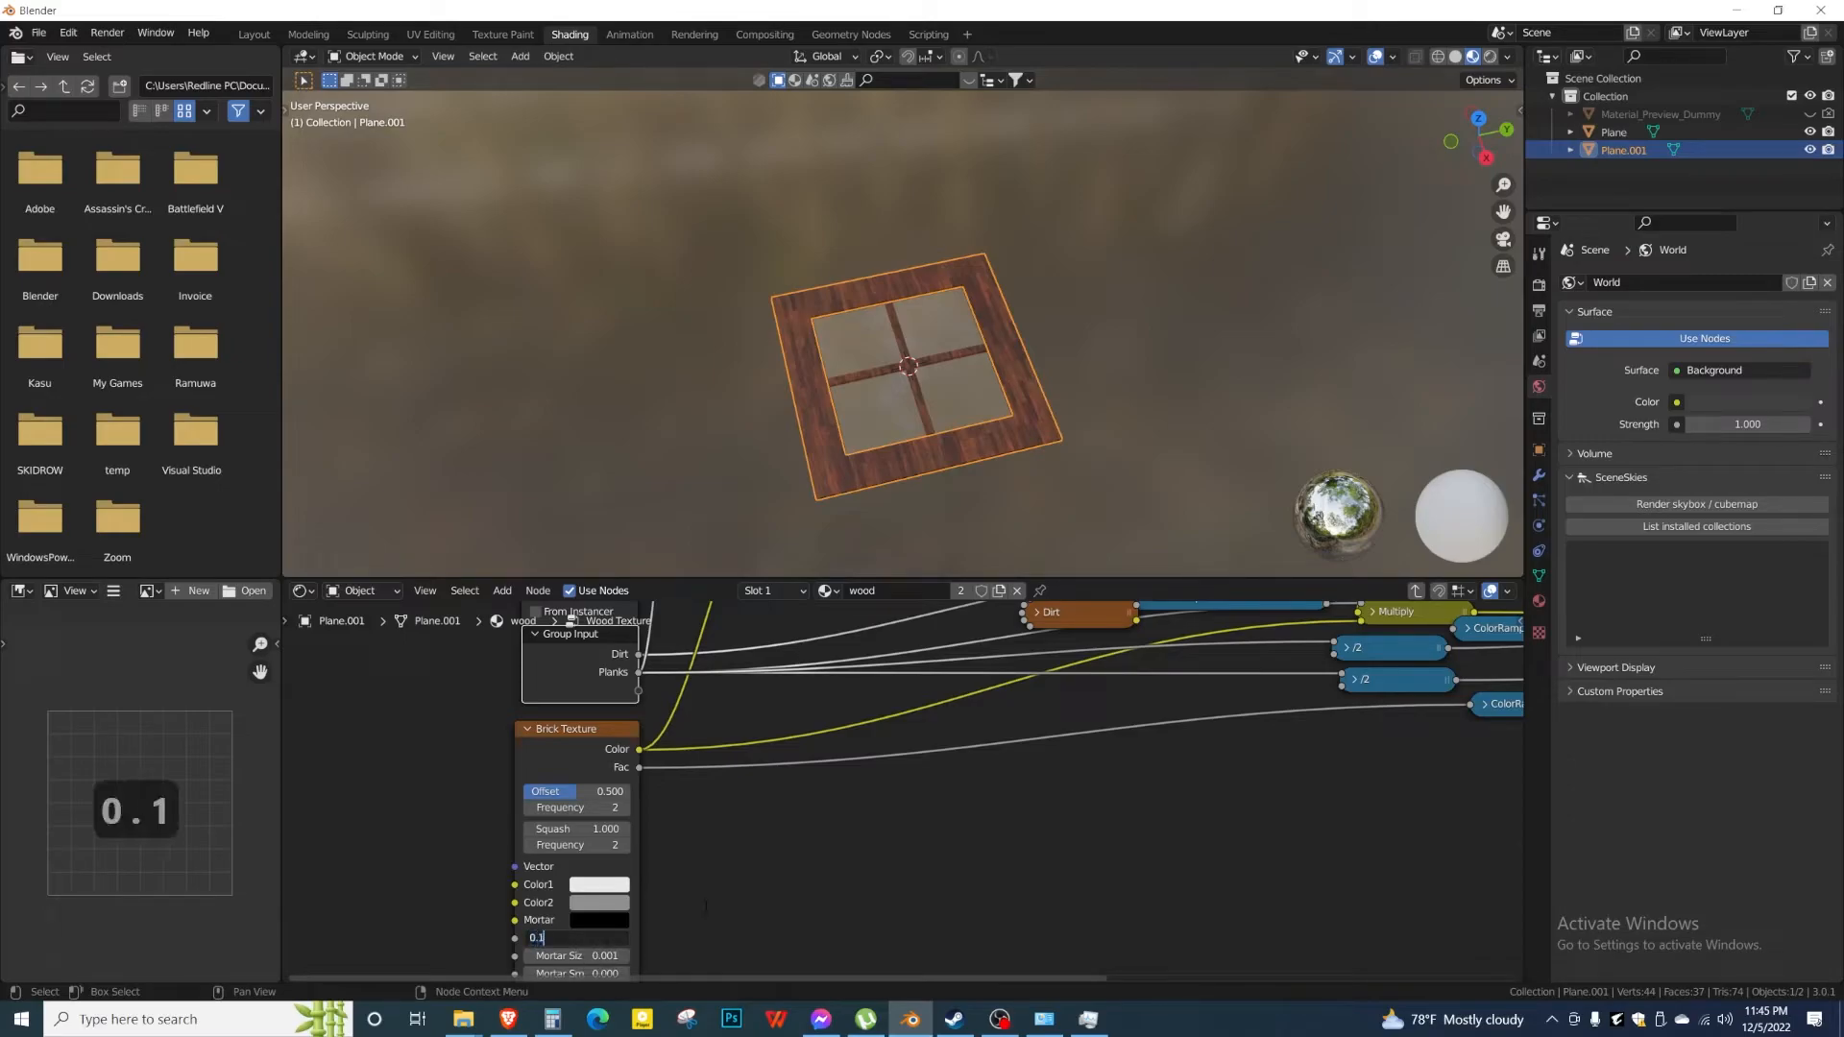
key(Return)
Select the inner plane and examine the wood grain on the crossbars and frame from several angles.
scroll(876, 421, up, 6)
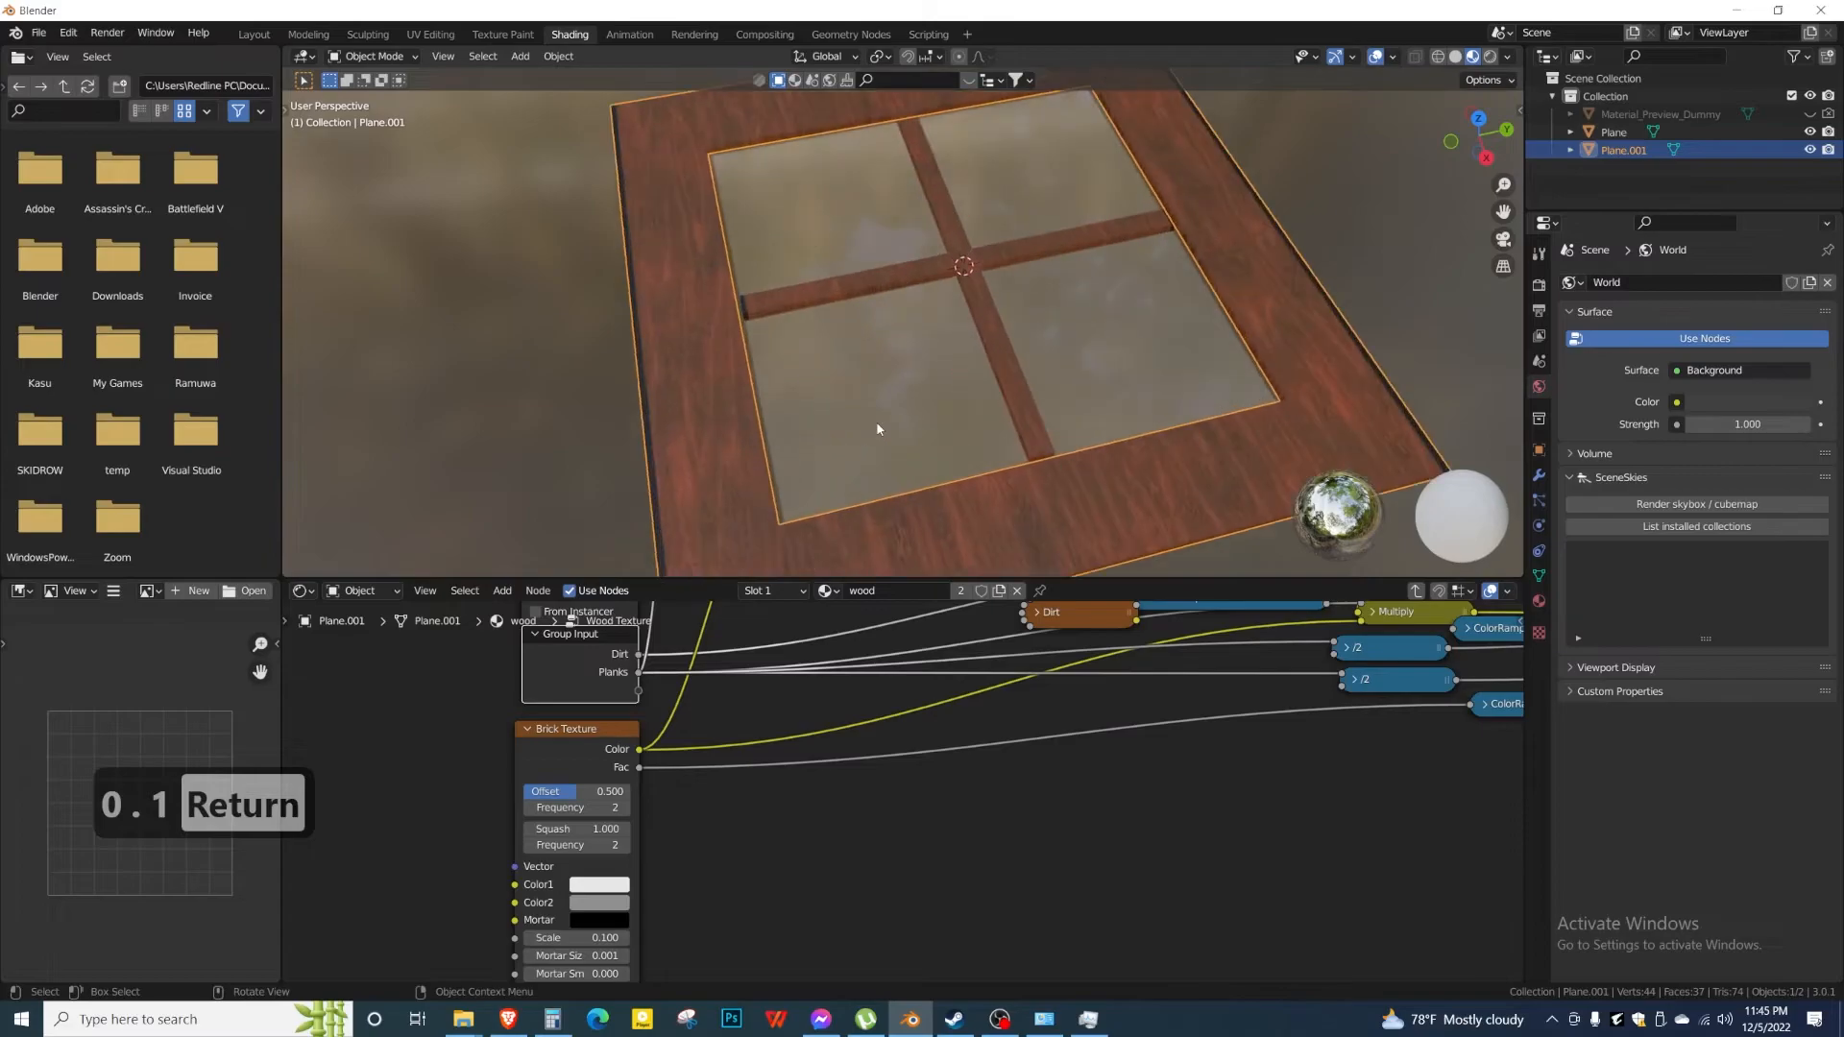
scroll(1008, 346, up, 2)
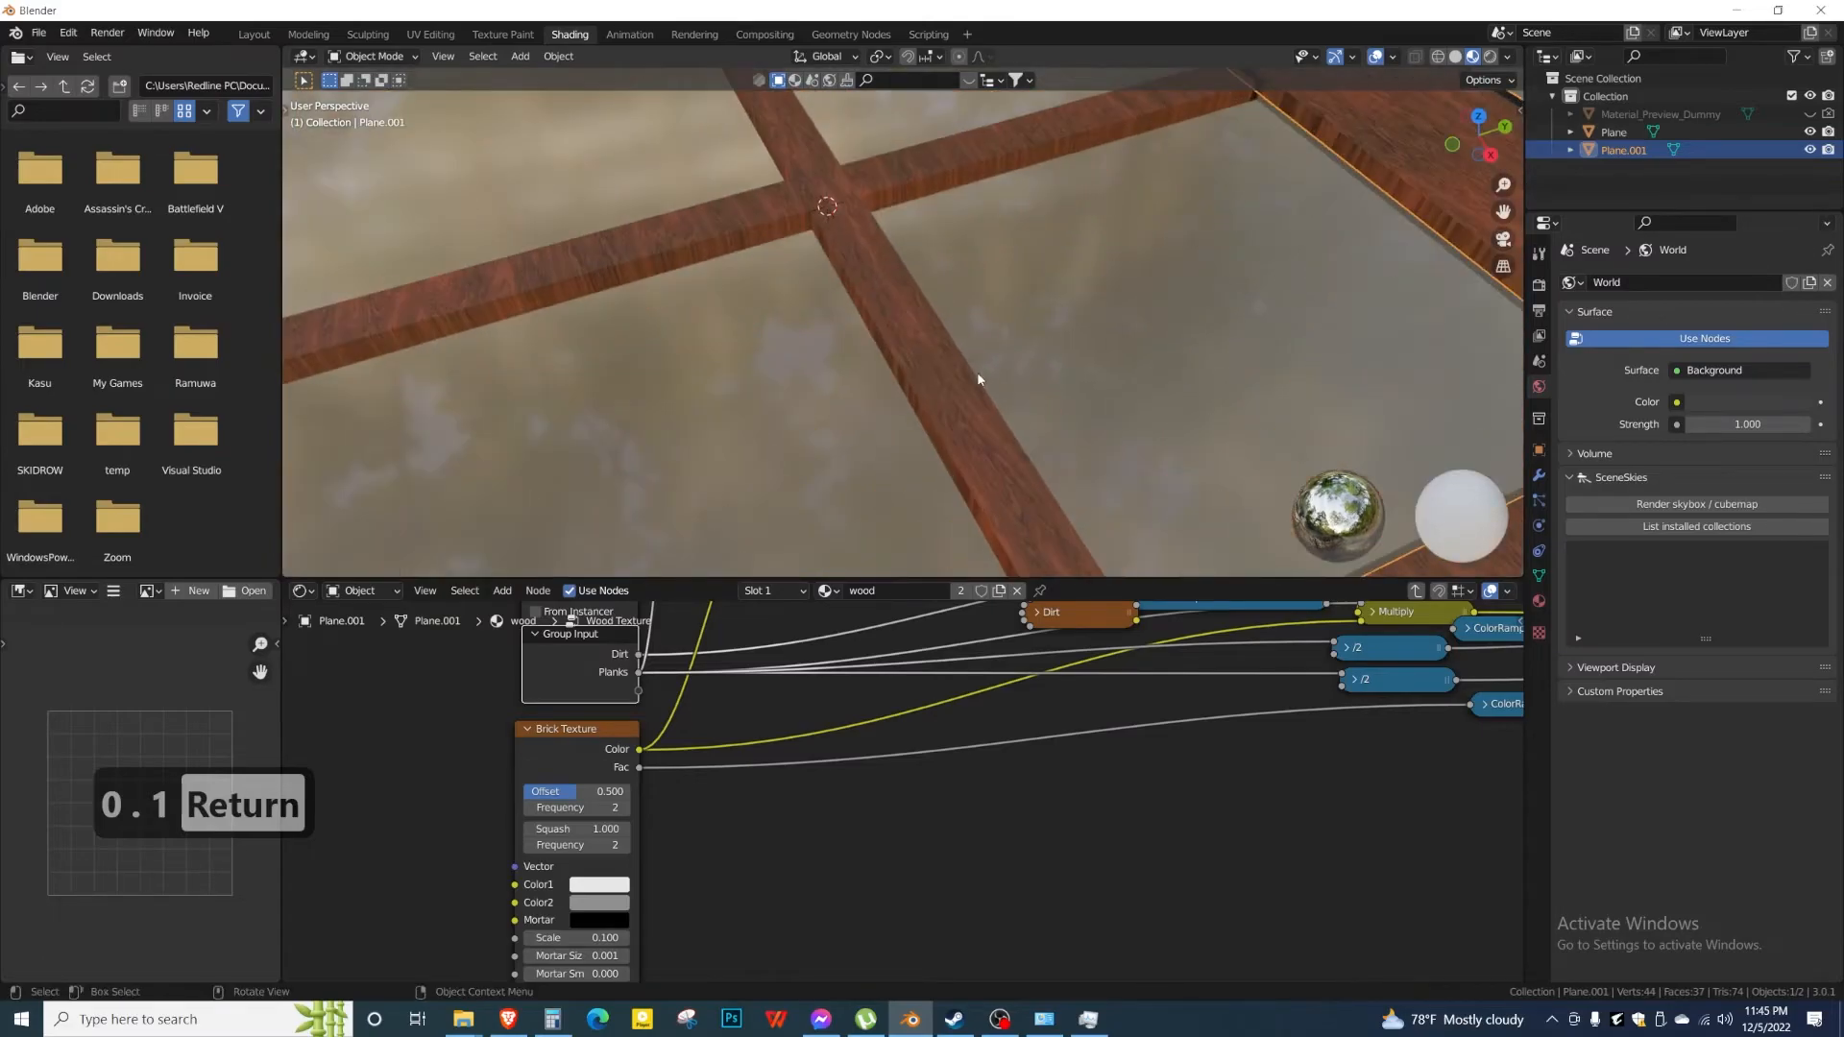
click(943, 380)
scroll(945, 381, down, 5)
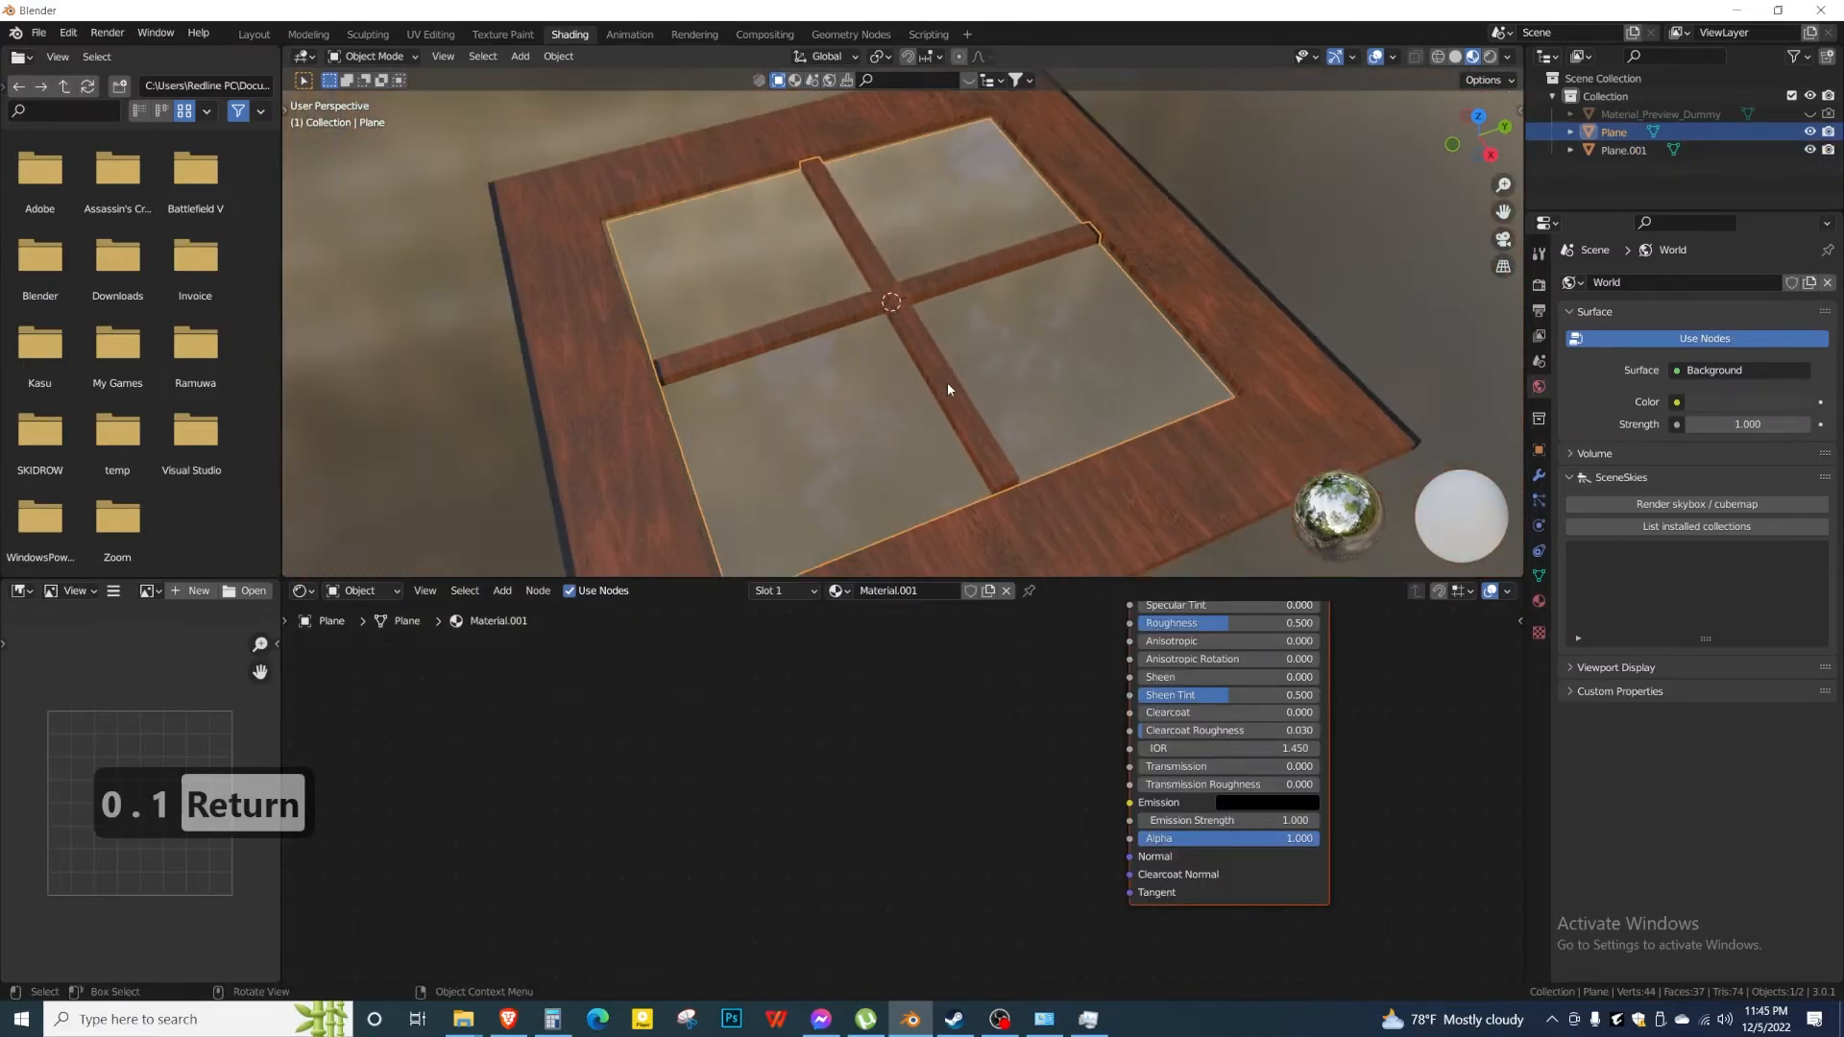
scroll(933, 384, down, 2)
middle_drag(900, 385, 591, 269)
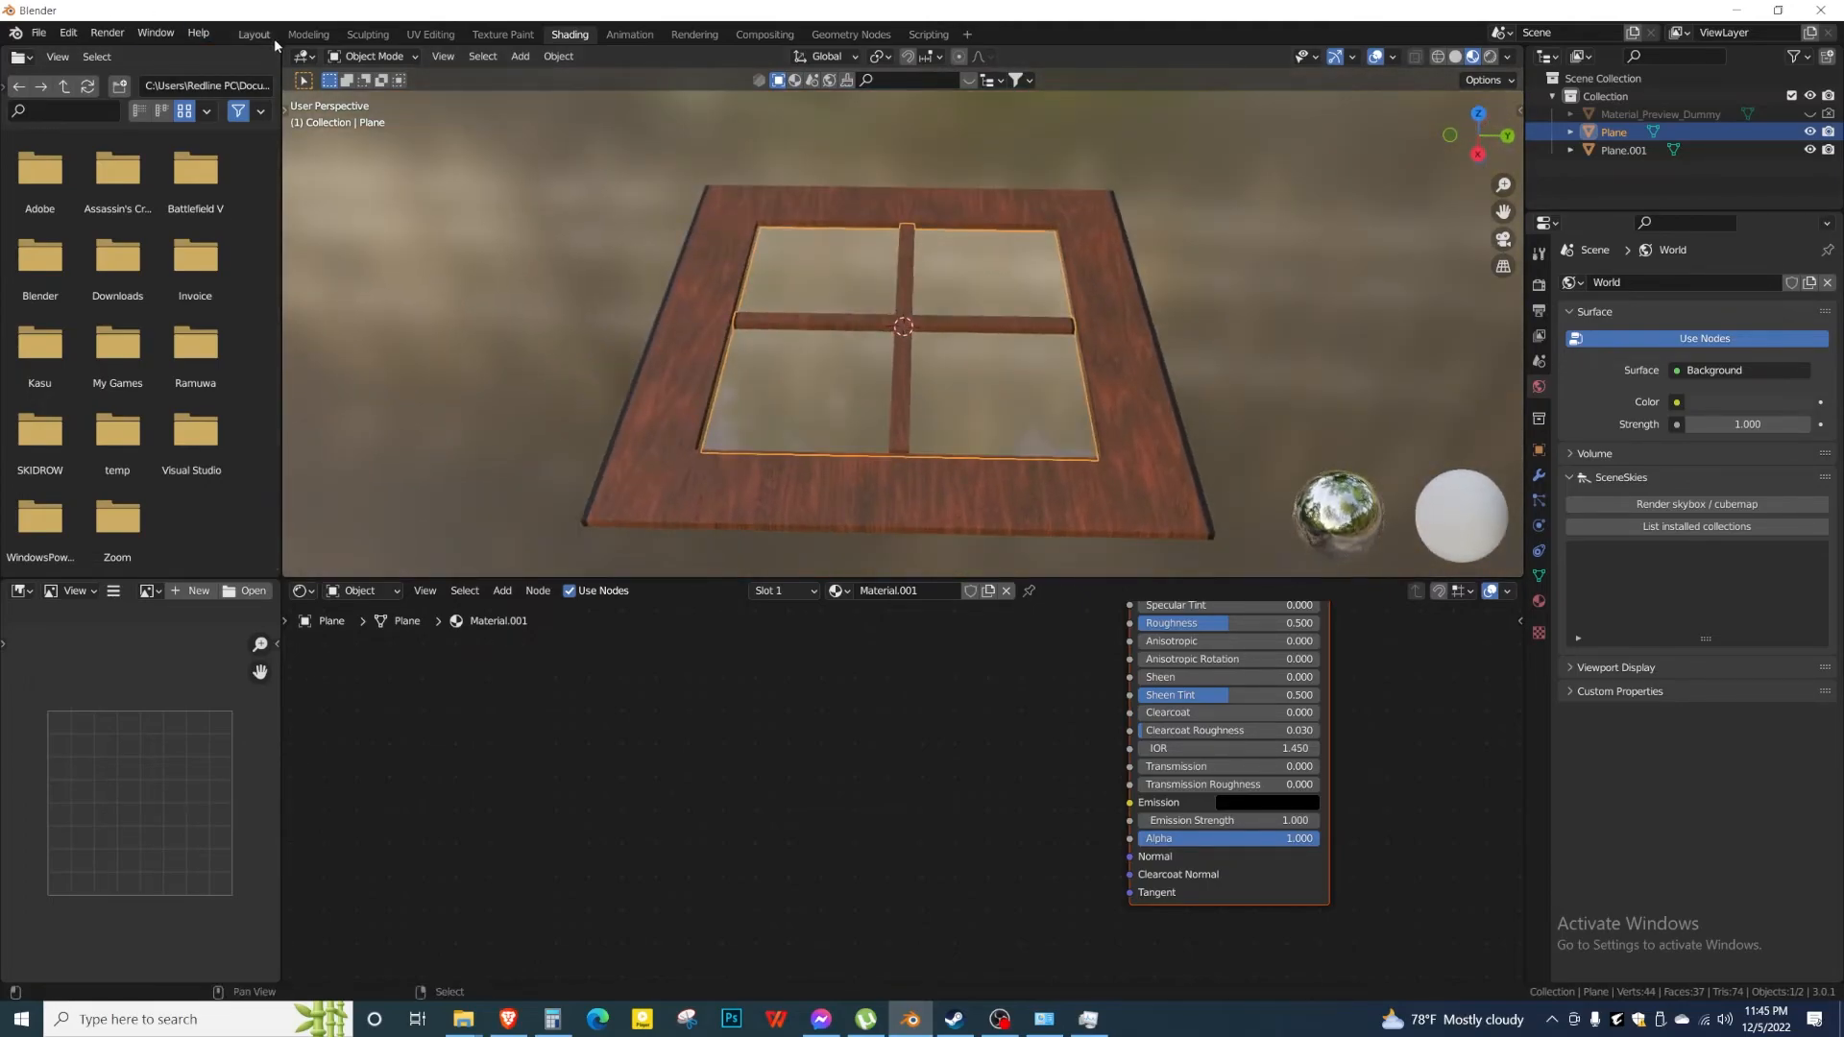
Return to the Modeling workspace, leave mesh editing, deselect everything, and switch the viewport to Material Preview.
click(308, 38)
scroll(757, 527, up, 5)
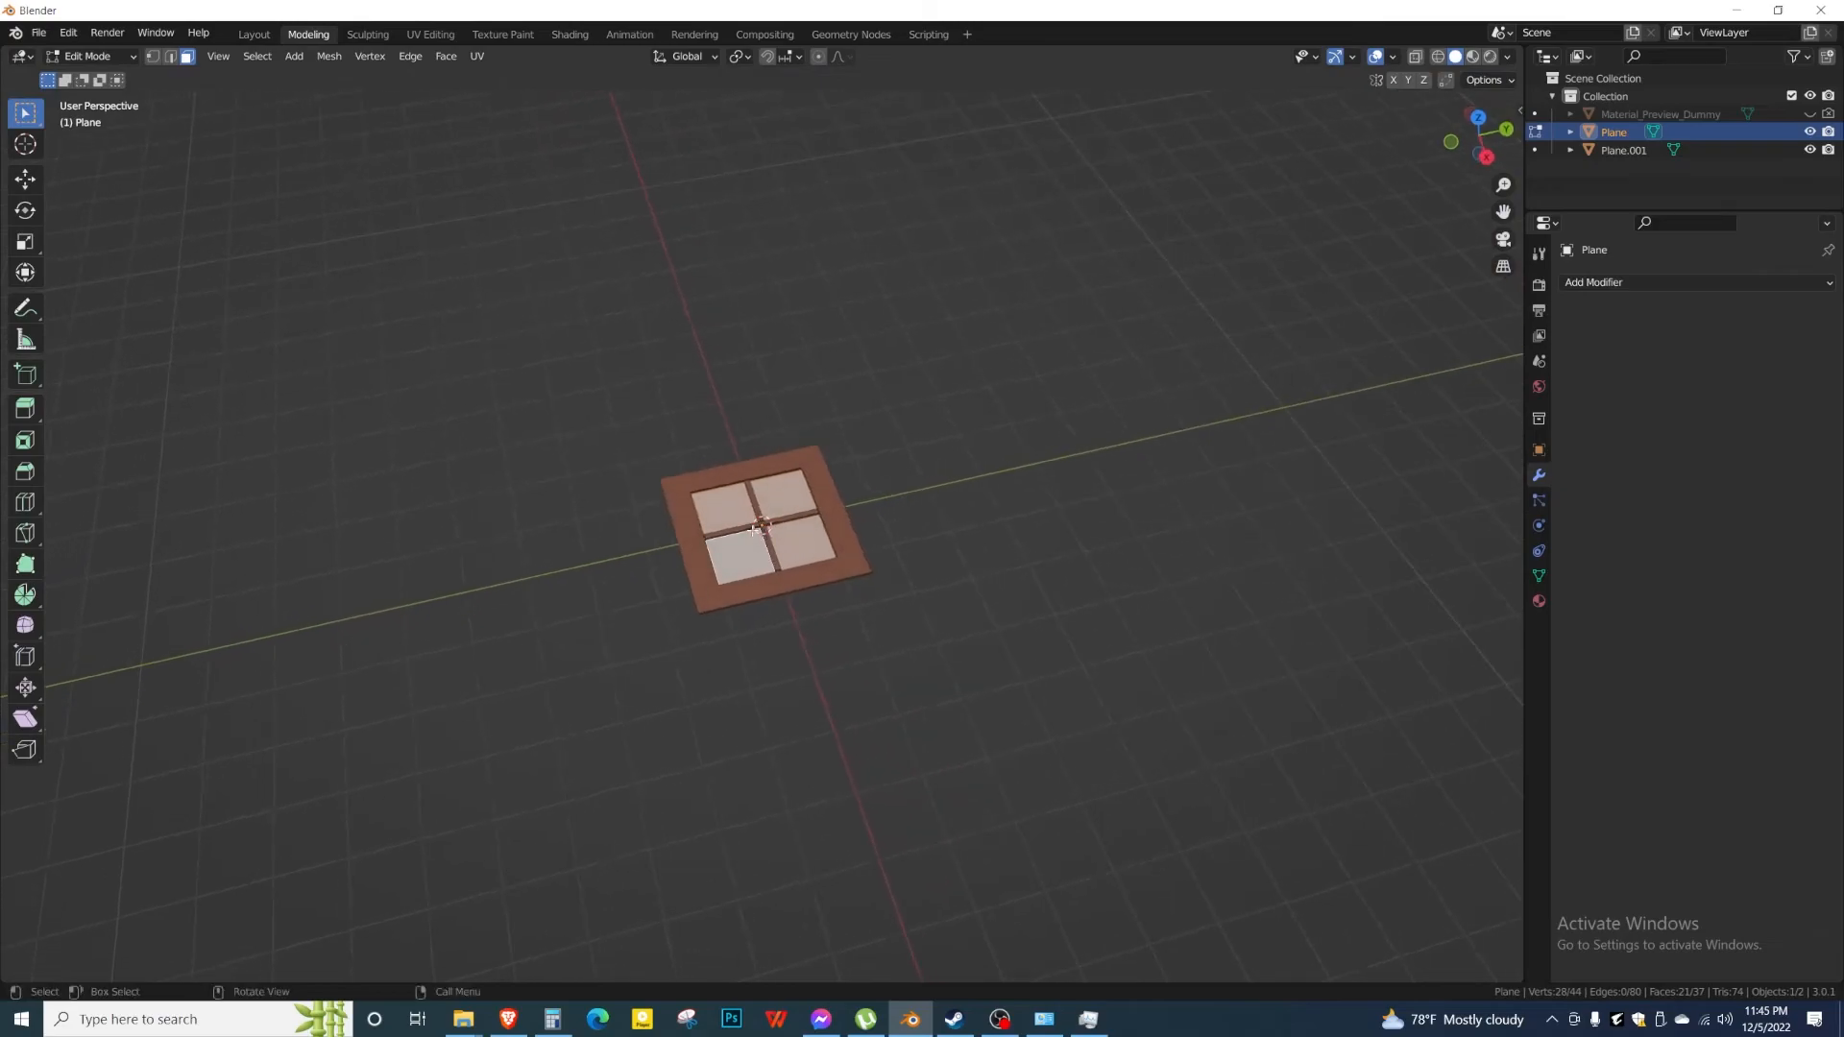
key(Tab)
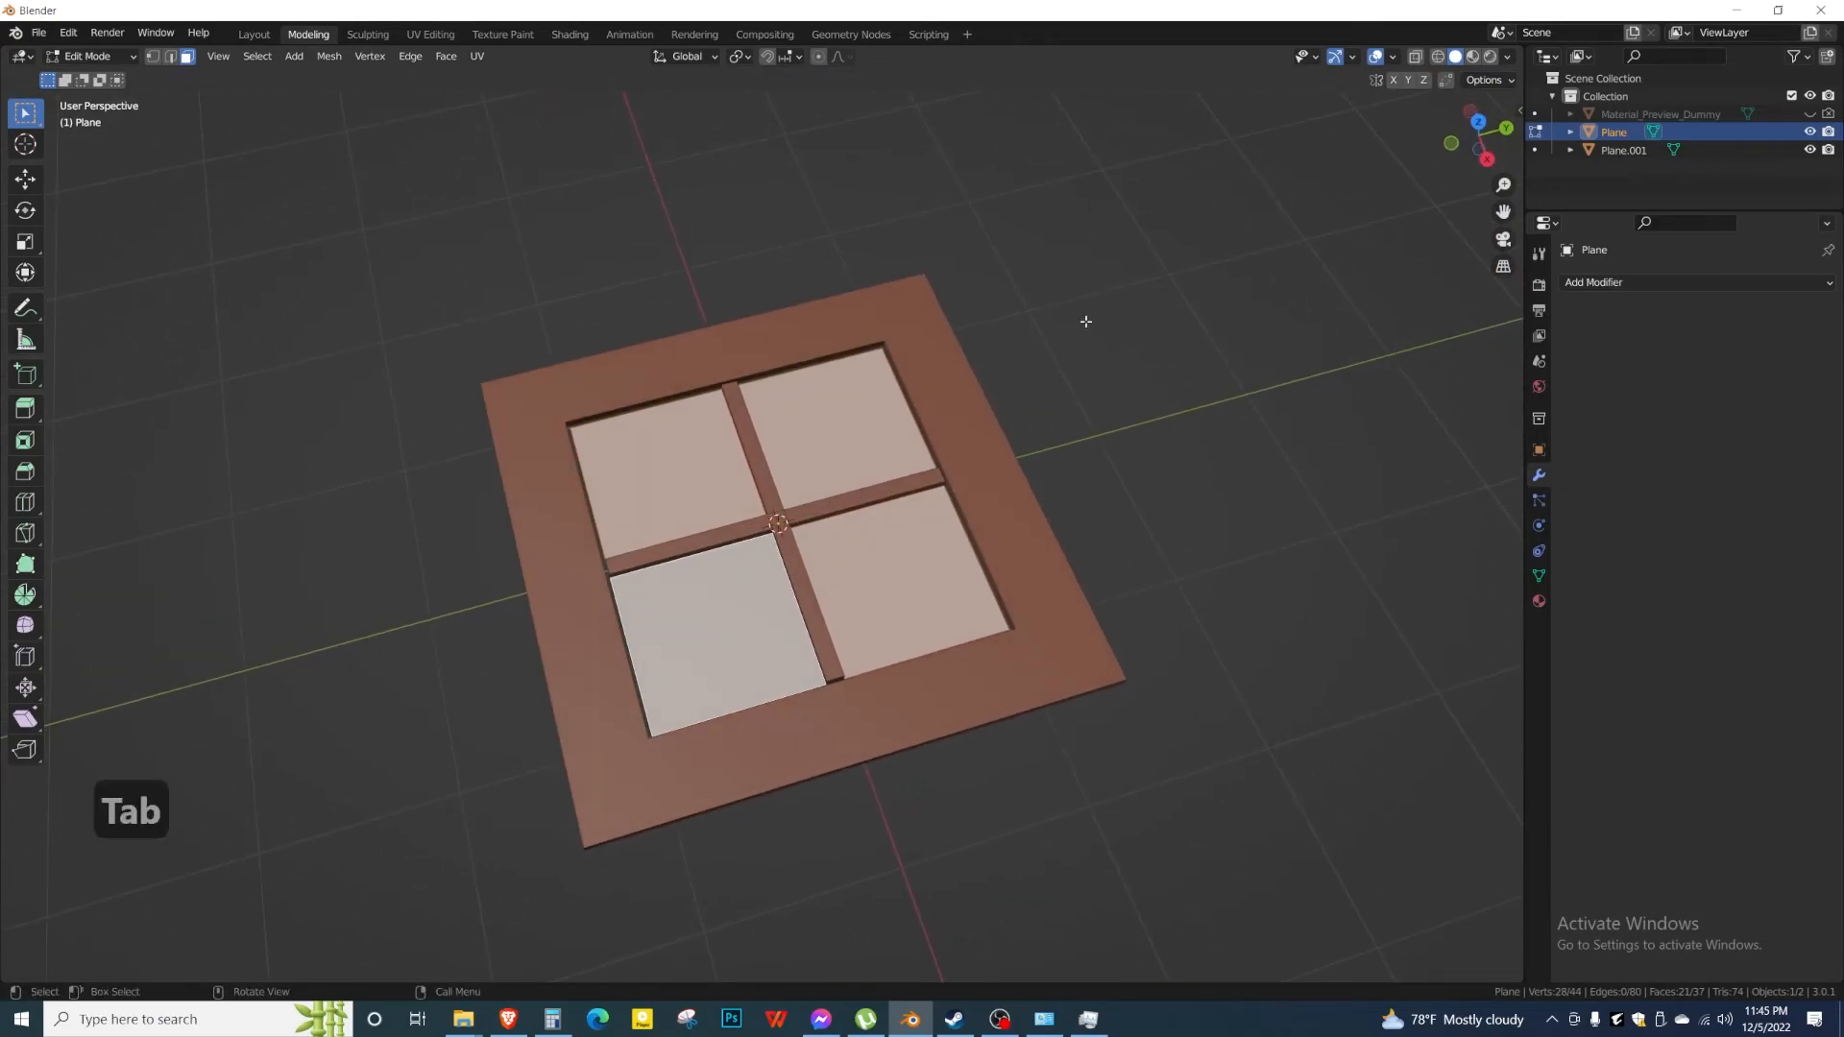
click(1086, 323)
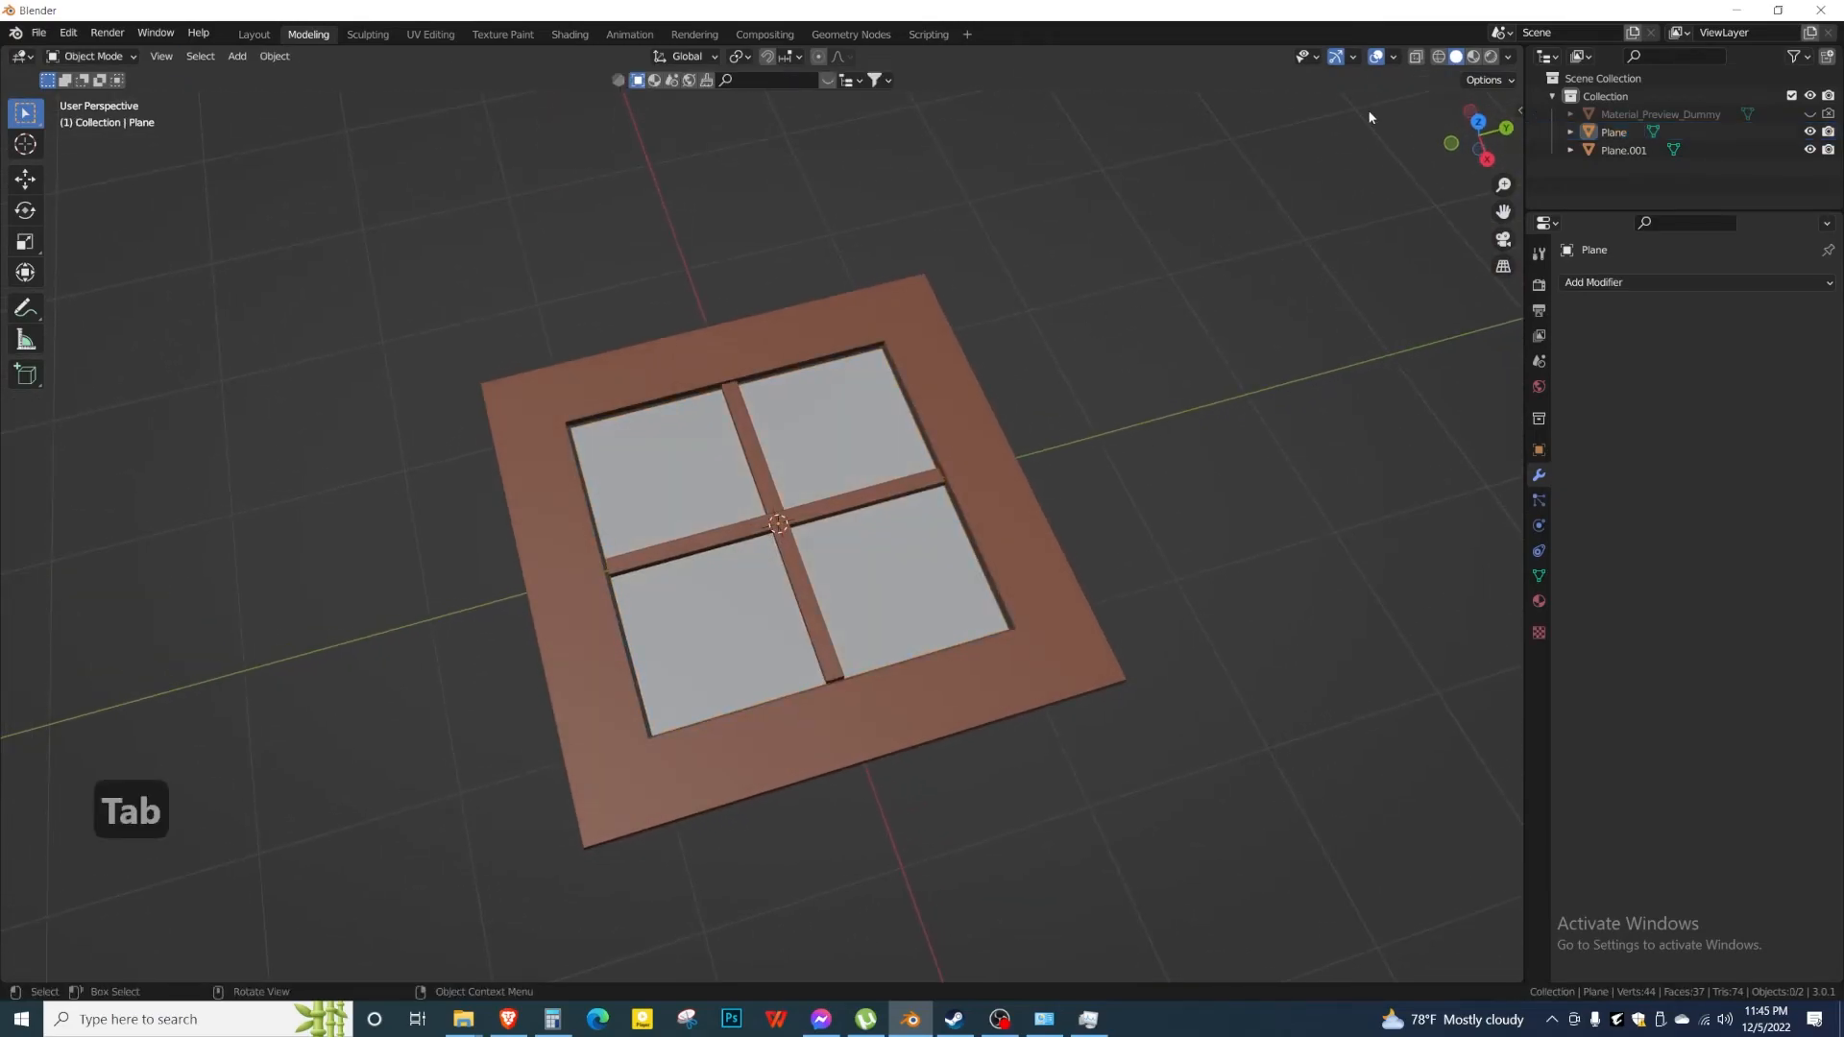
click(1473, 56)
Examine the window's wood frame, crossbars and glass panes from above and from several angles.
mouse_move(1114, 305)
middle_down()
mouse_move(1061, 403)
mouse_move(1041, 358)
mouse_move(1094, 346)
mouse_move(1124, 317)
mouse_move(1111, 304)
middle_up()
scroll(933, 497, up, 5)
middle_drag(933, 497, 441, 626)
scroll(615, 596, down, 5)
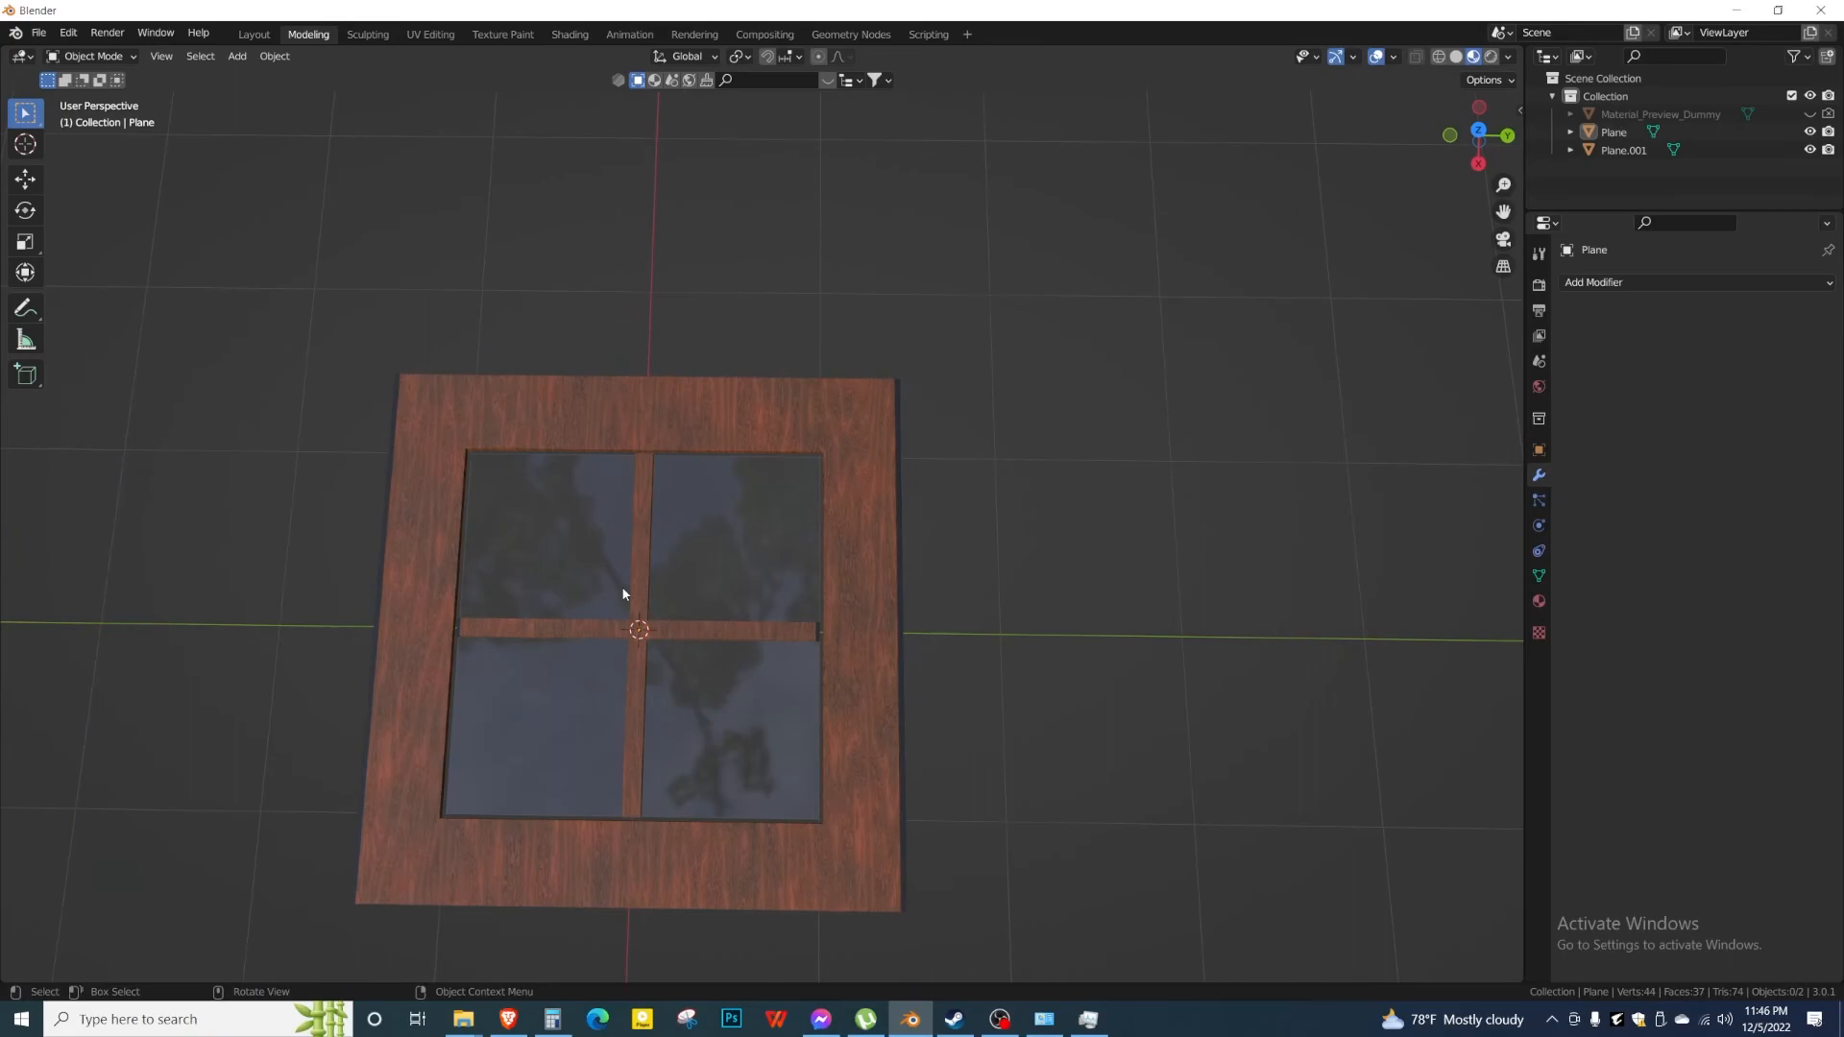
middle_drag(624, 590, 601, 548)
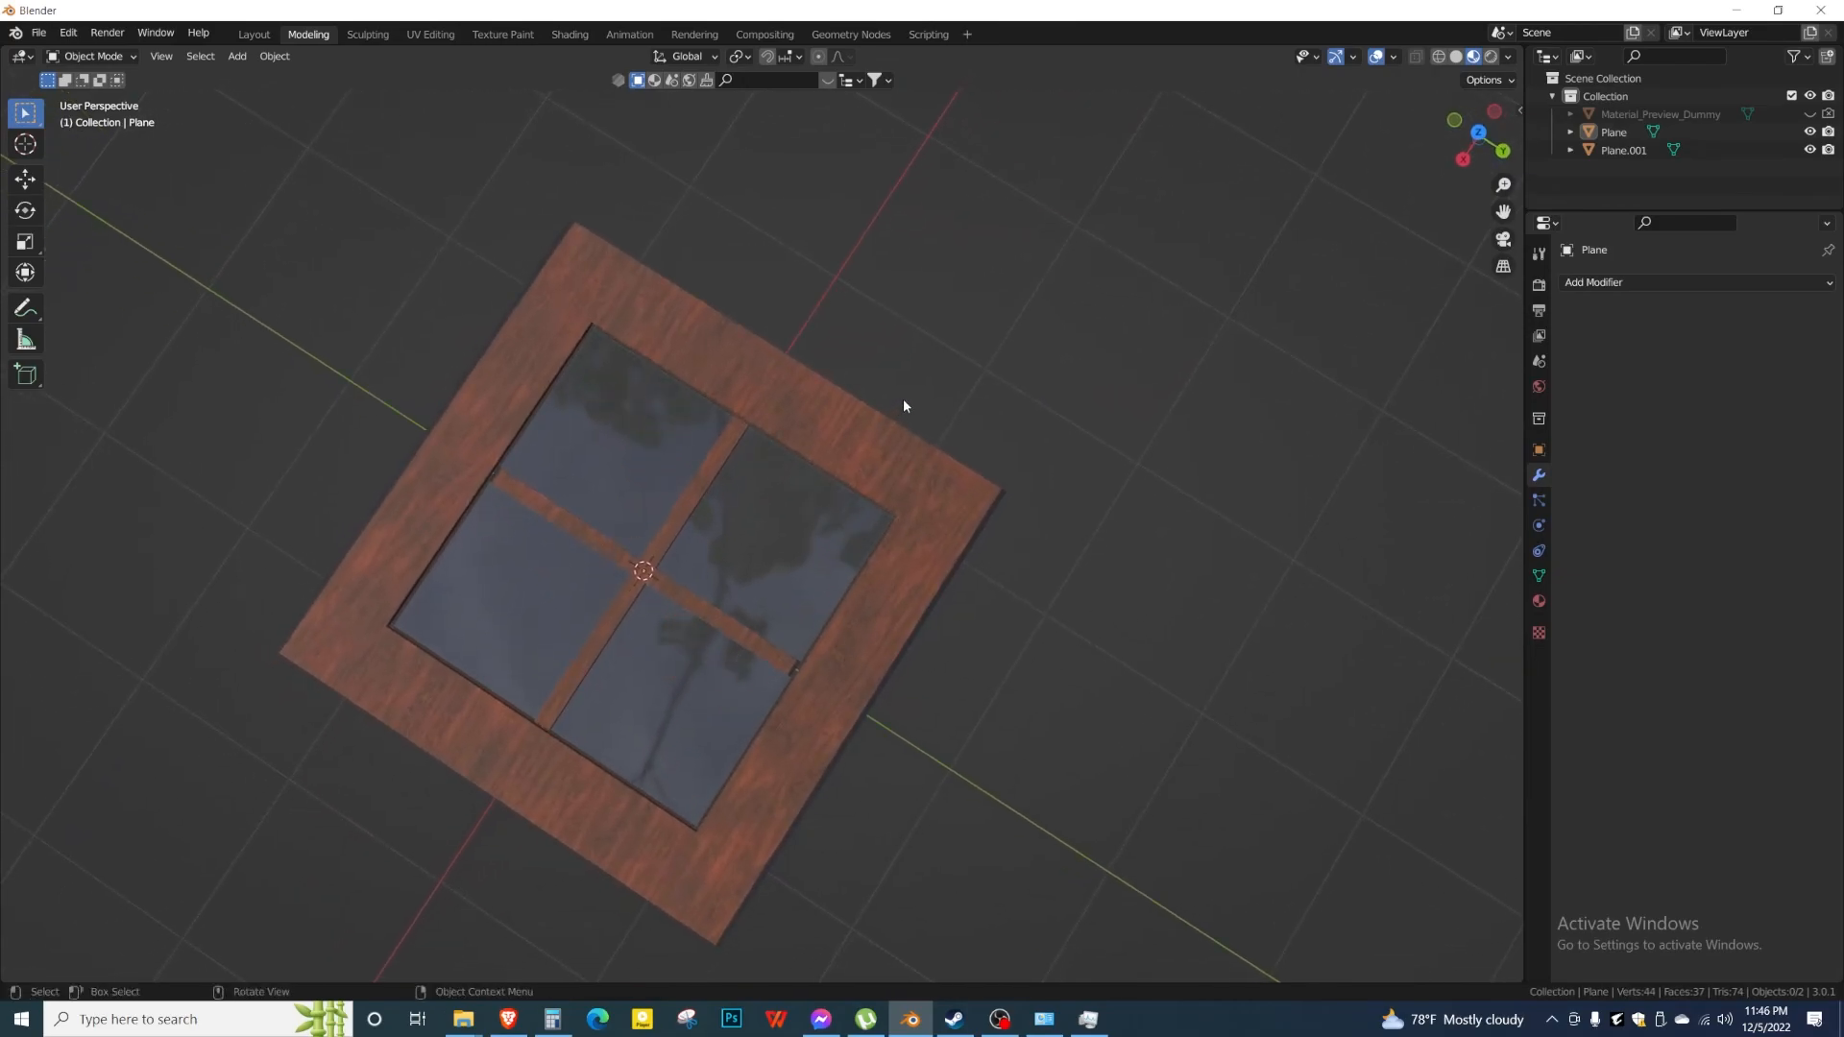
shift+middle_drag(860, 449, 728, 405)
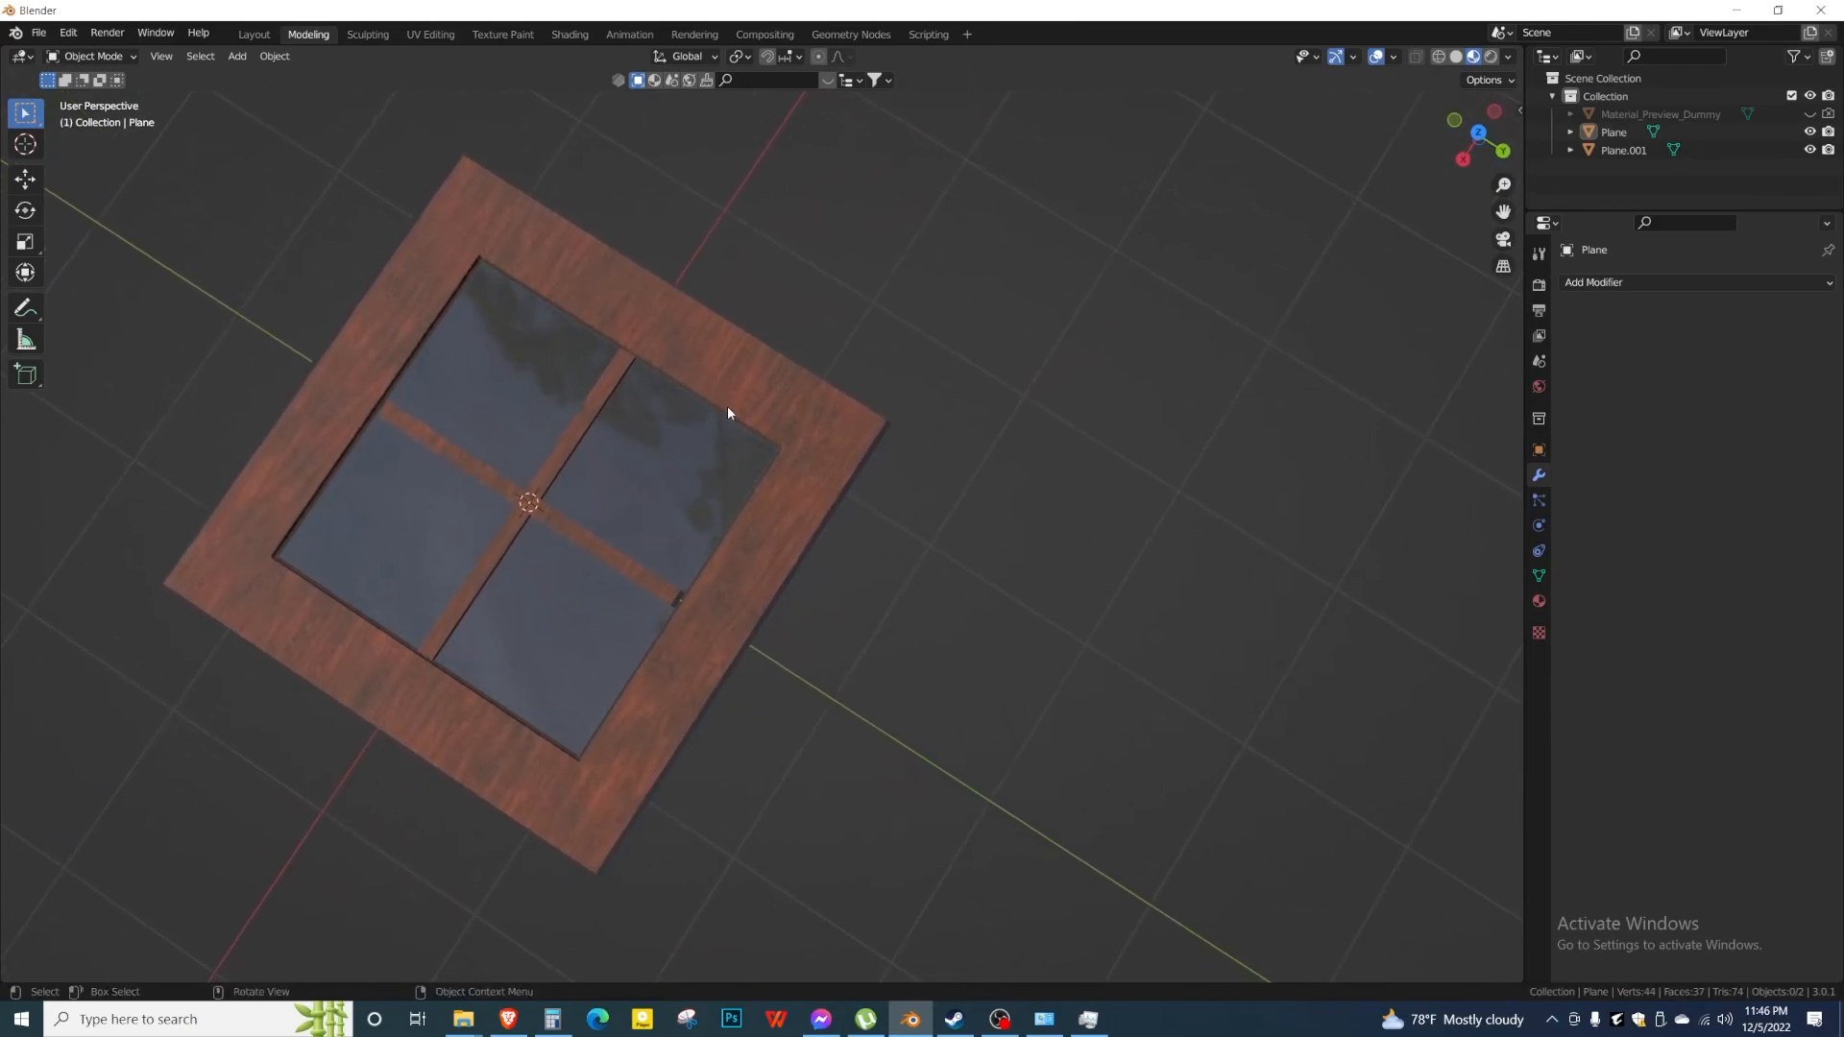